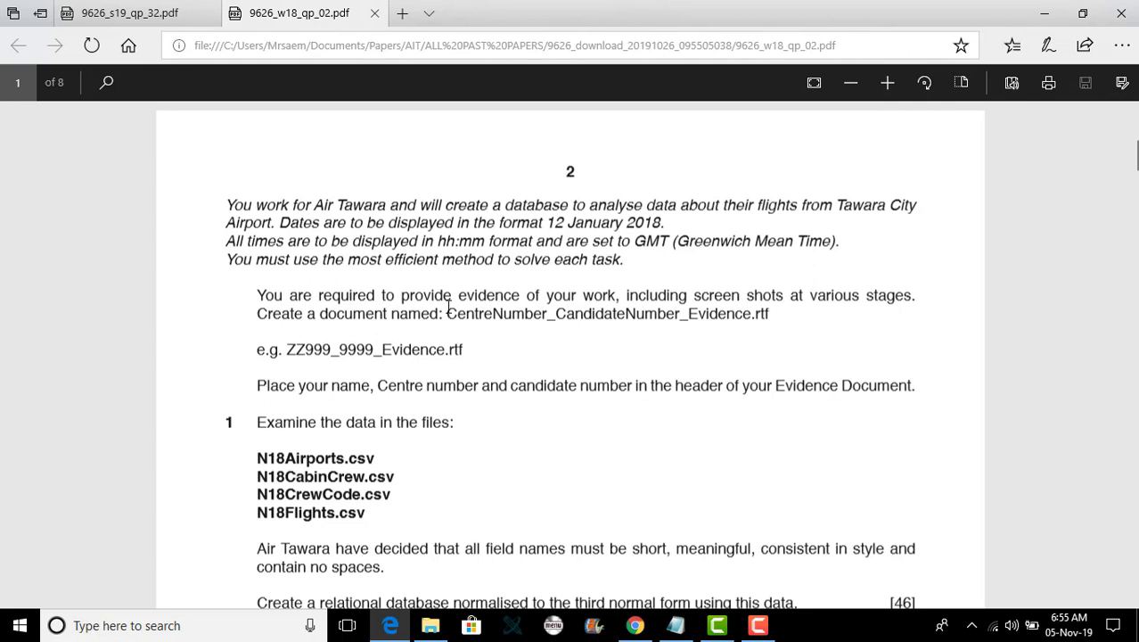
# - Read the introduction of the 9626_w18_qp_02 paper about the required Evidence Document and its header
pyautogui.scroll(-1, 506, 318)
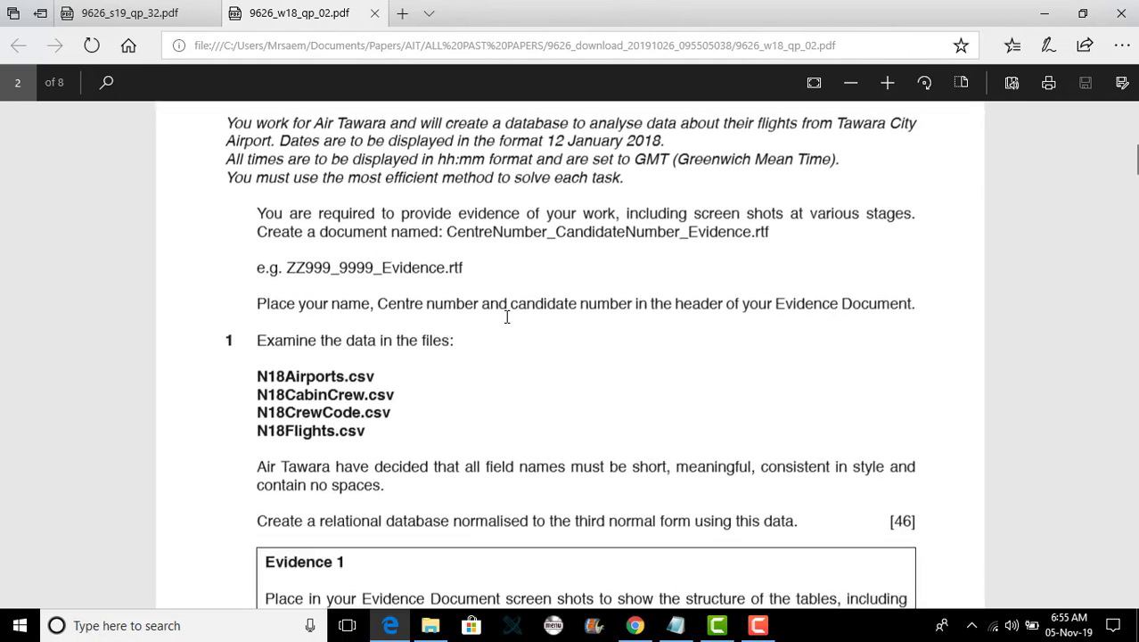
pyautogui.moveTo(296, 218); pyautogui.dragTo(588, 217)
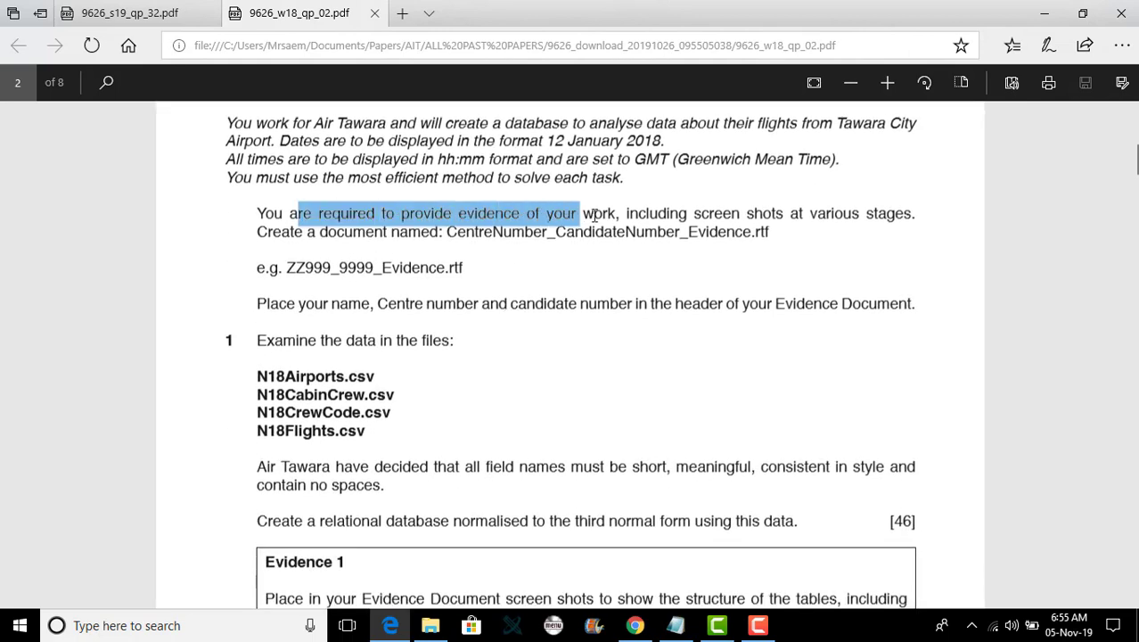
pyautogui.click(602, 303)
pyautogui.scroll(-1, 603, 309)
pyautogui.scroll(-1, 603, 309)
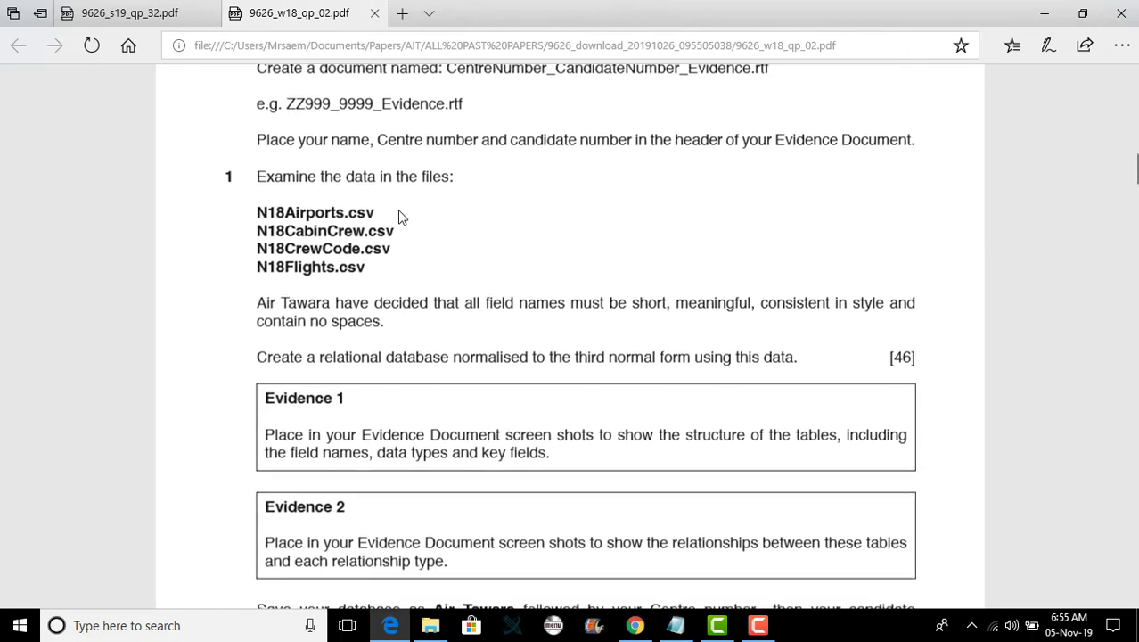
pyautogui.moveTo(375, 141); pyautogui.dragTo(726, 142)
pyautogui.click(659, 230)
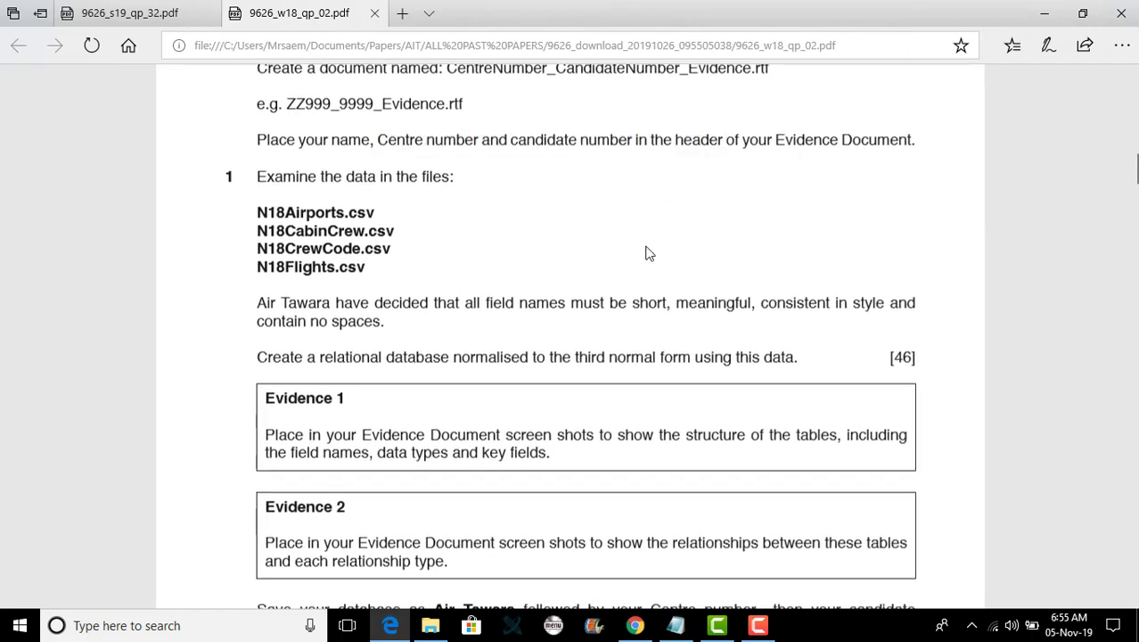
# - Read question 1 of the paper for the N18 CSV files to examine and the rules for field names
pyautogui.moveTo(299, 176); pyautogui.dragTo(380, 176)
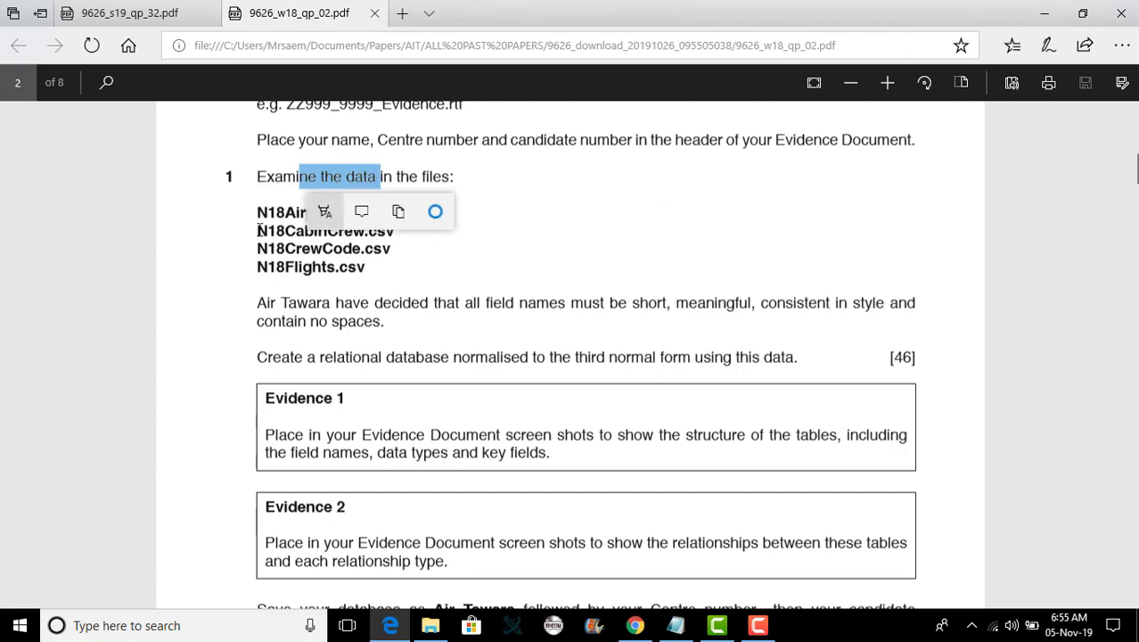
pyautogui.click(260, 212)
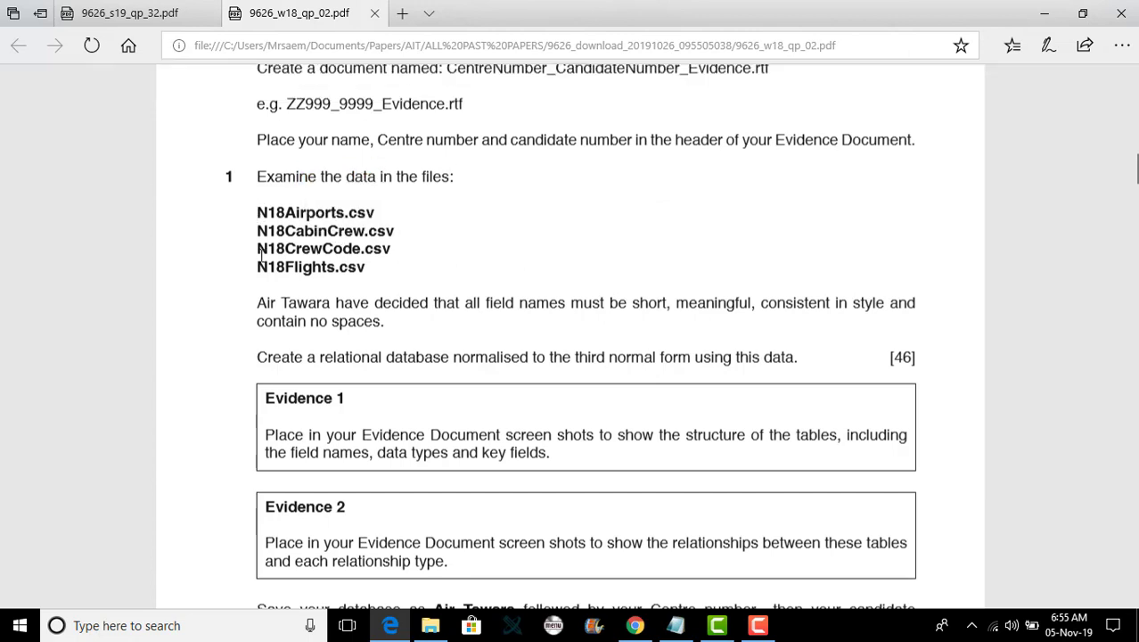
pyautogui.scroll(-1, 260, 255)
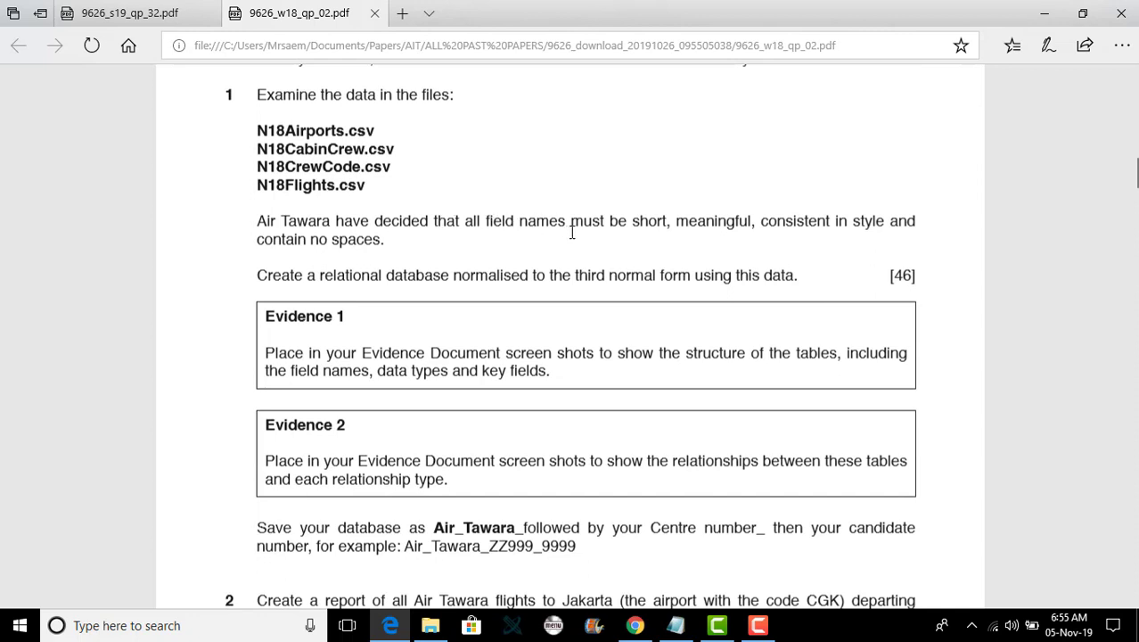
pyautogui.moveTo(628, 224); pyautogui.dragTo(667, 221)
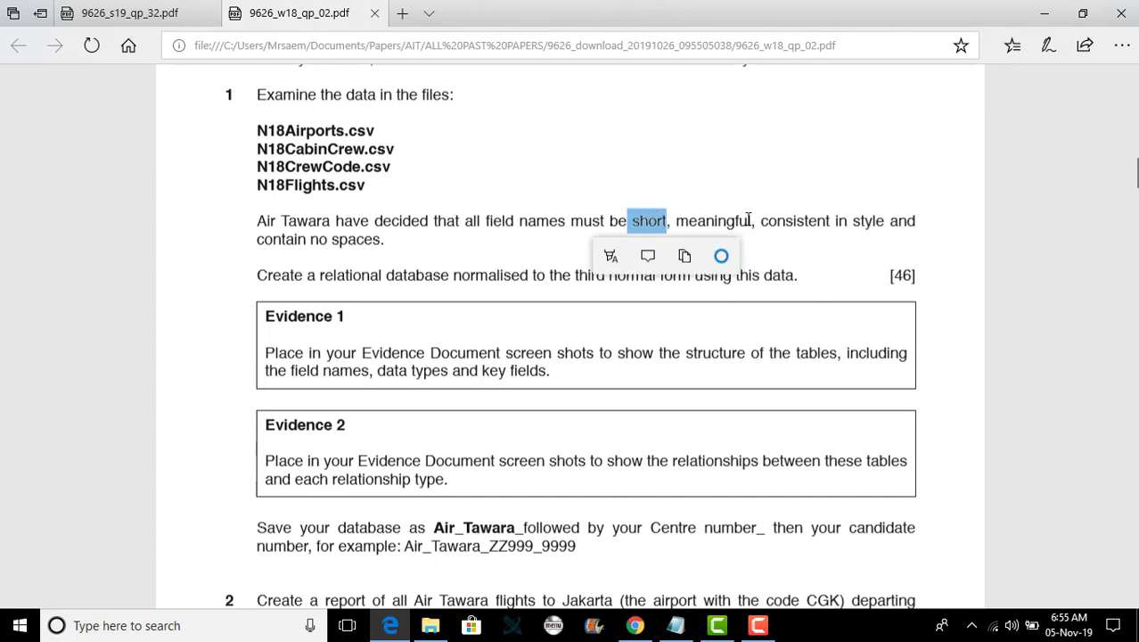
pyautogui.click(749, 220)
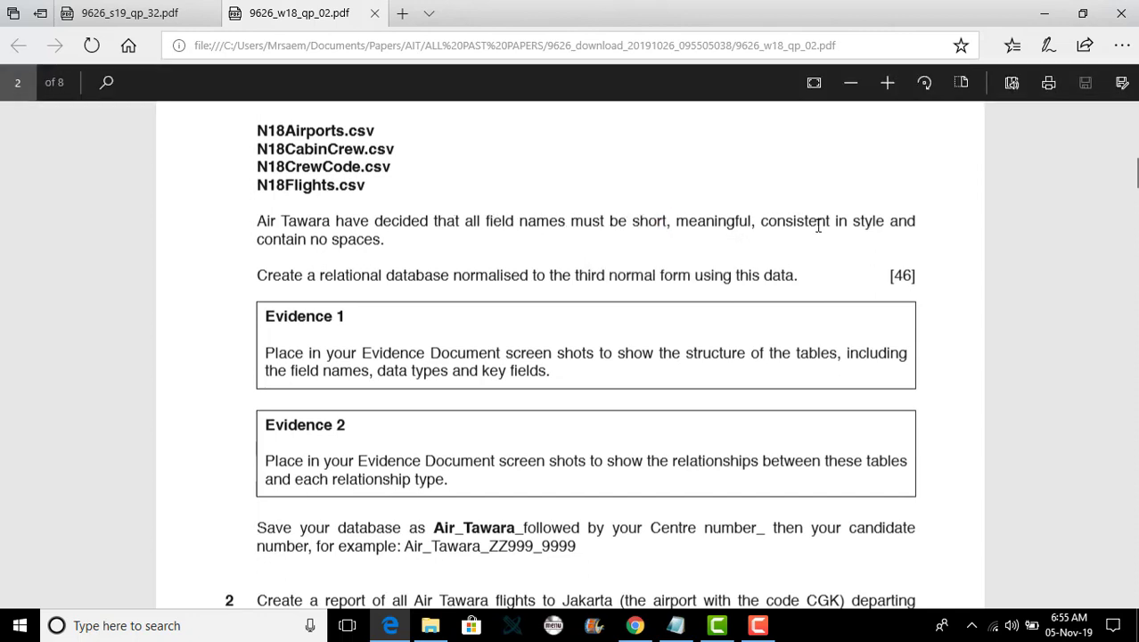
pyautogui.moveTo(262, 248); pyautogui.dragTo(328, 246)
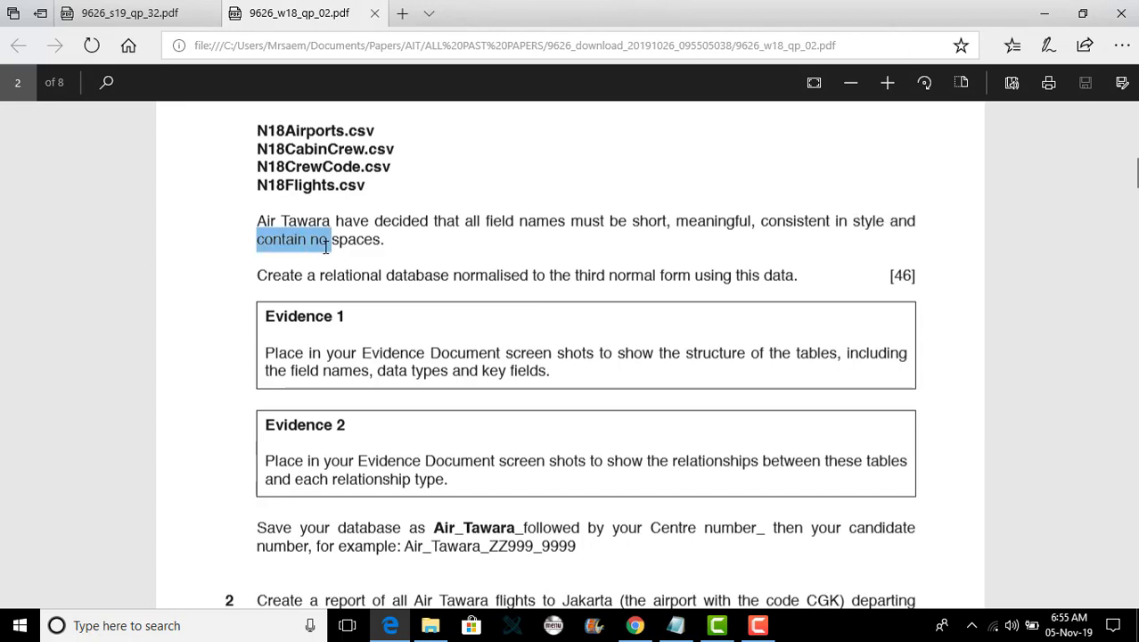
pyautogui.click(400, 240)
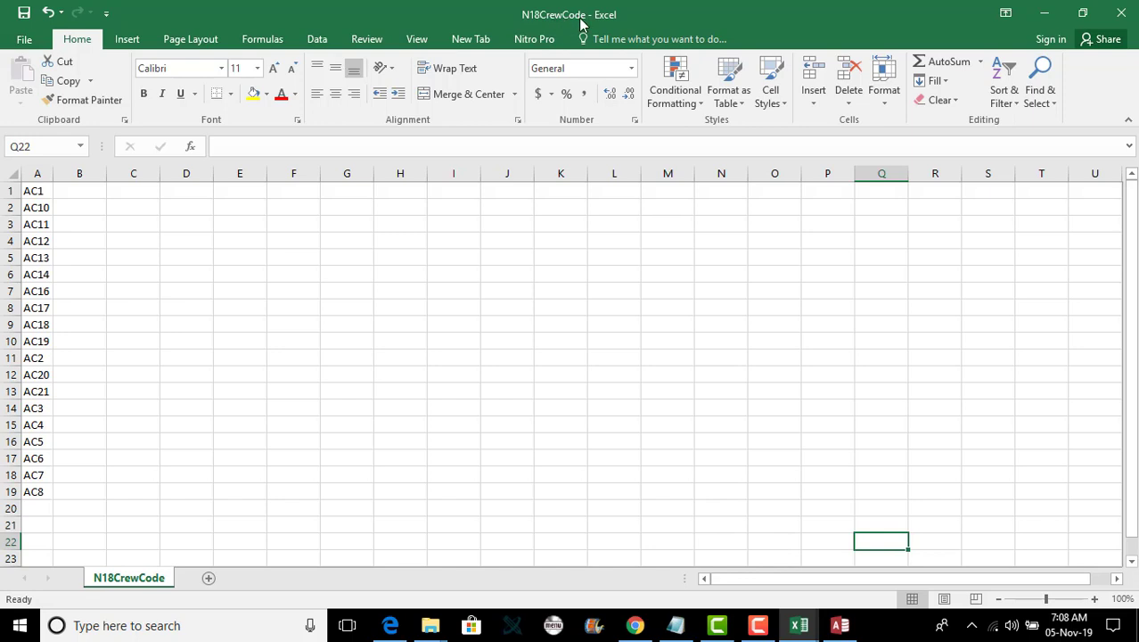
# - Examine the data in the N18CrewCode, N18Flights, N18CabinCrew and N18Airports workbooks in Excel
pyautogui.click(10, 191)
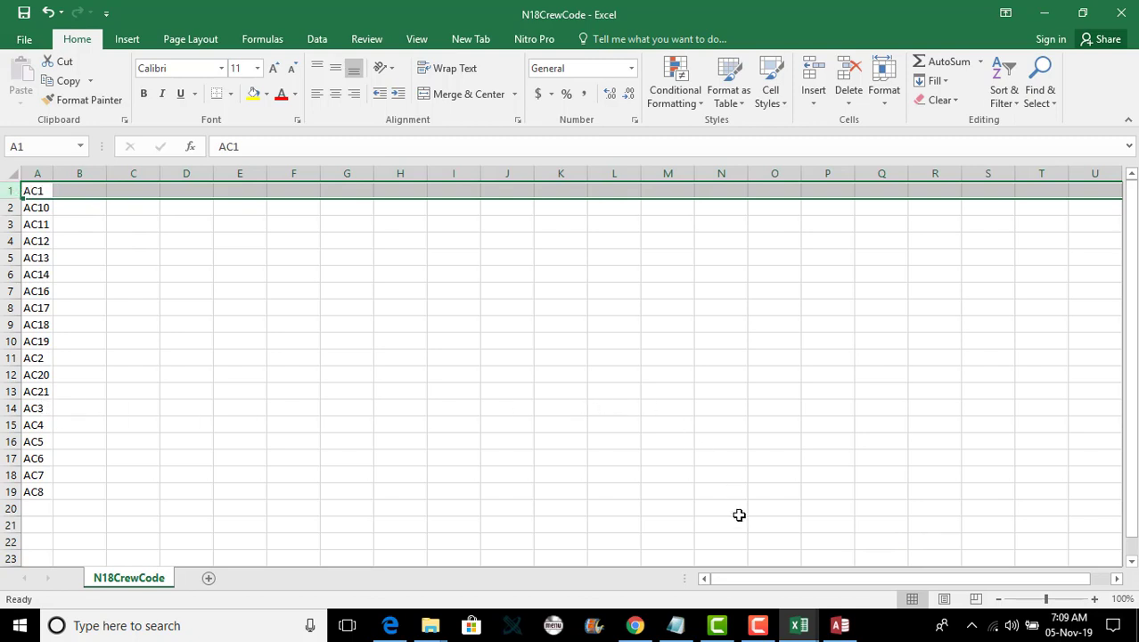
pyautogui.click(798, 624)
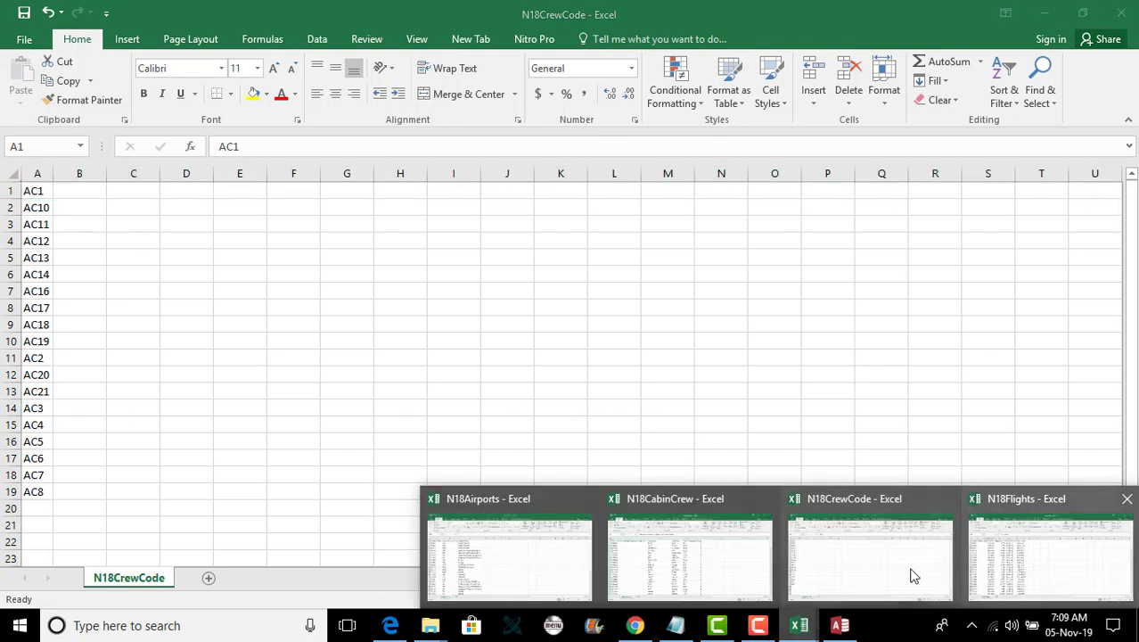
pyautogui.moveTo(1012, 568)
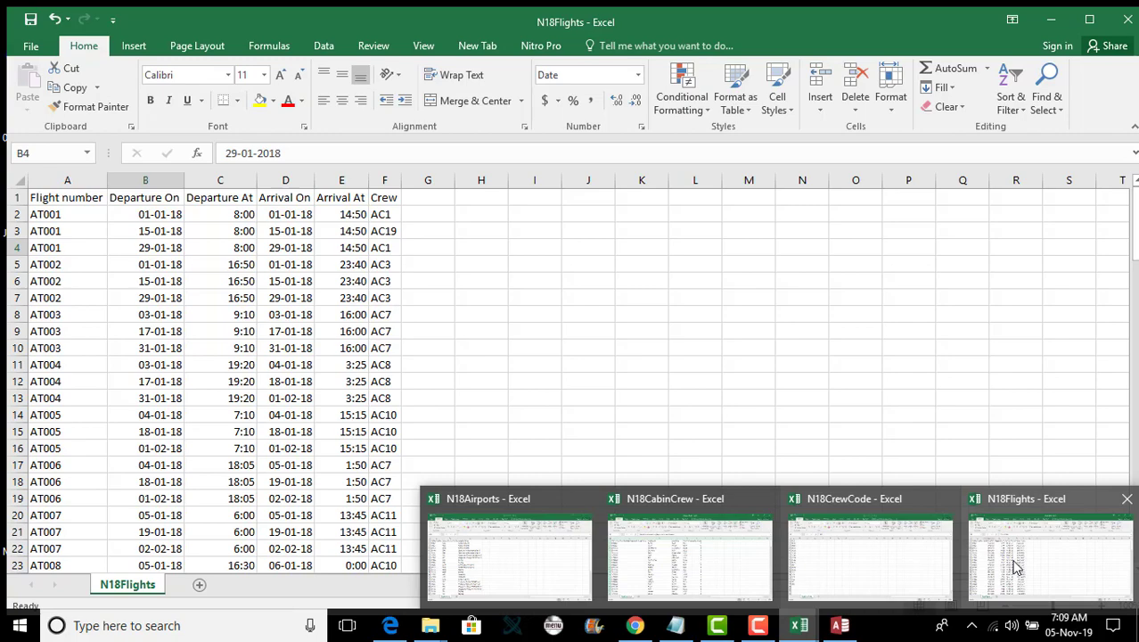
pyautogui.moveTo(859, 577)
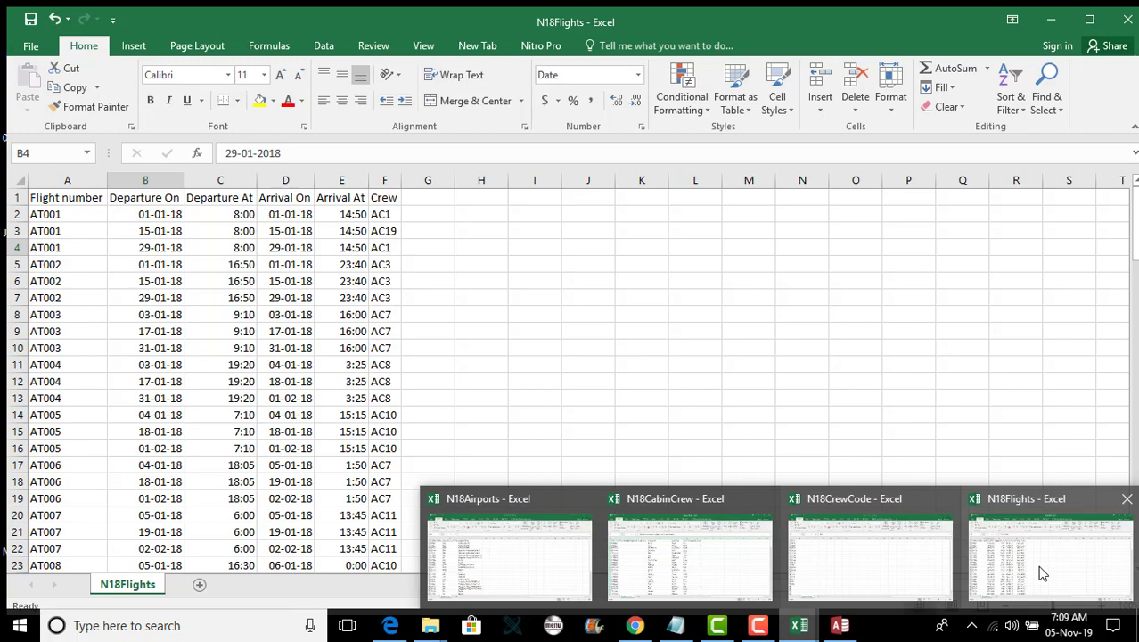
pyautogui.moveTo(927, 581)
pyautogui.moveTo(707, 562)
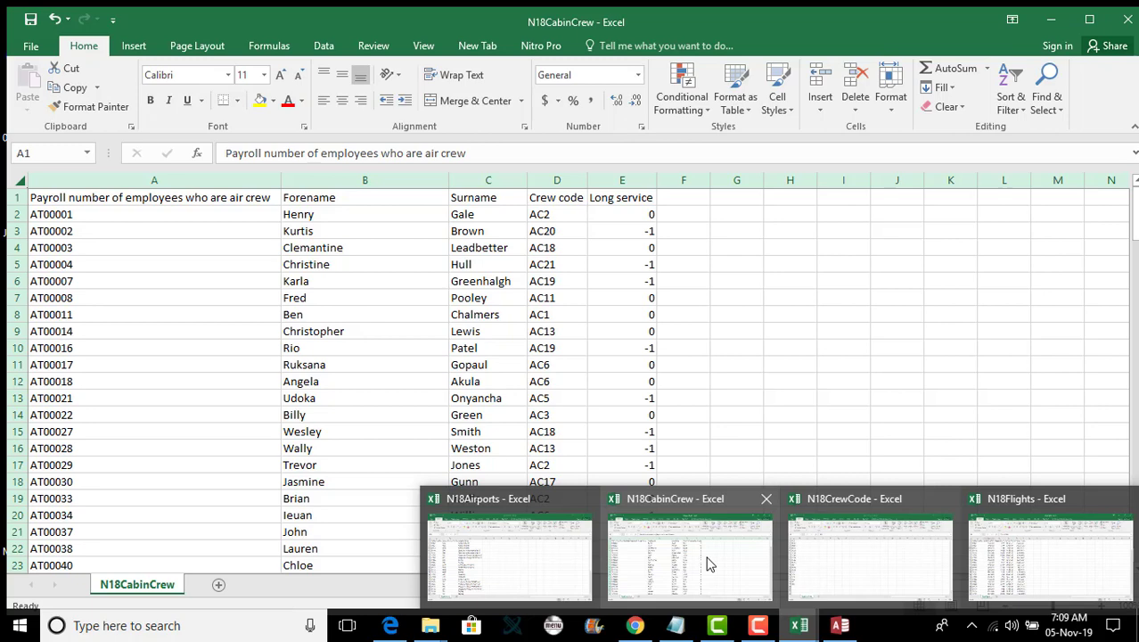
pyautogui.moveTo(461, 557)
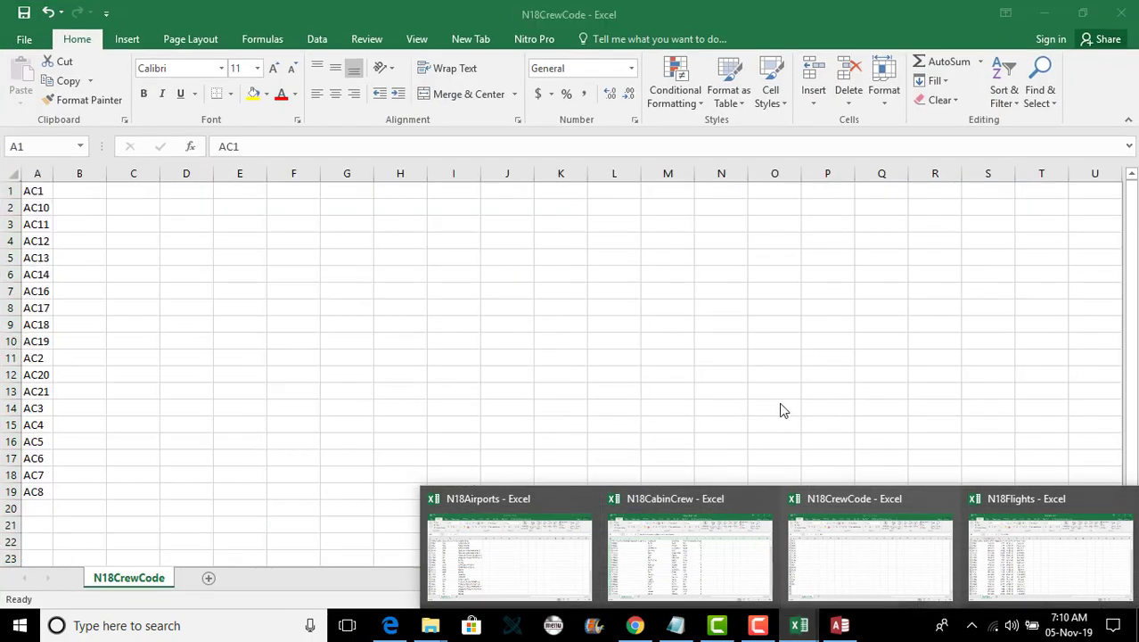
pyautogui.click(817, 550)
# - Switch to Access, open the N18Flights table and compare it with the N18Flights workbook
pyautogui.click(840, 625)
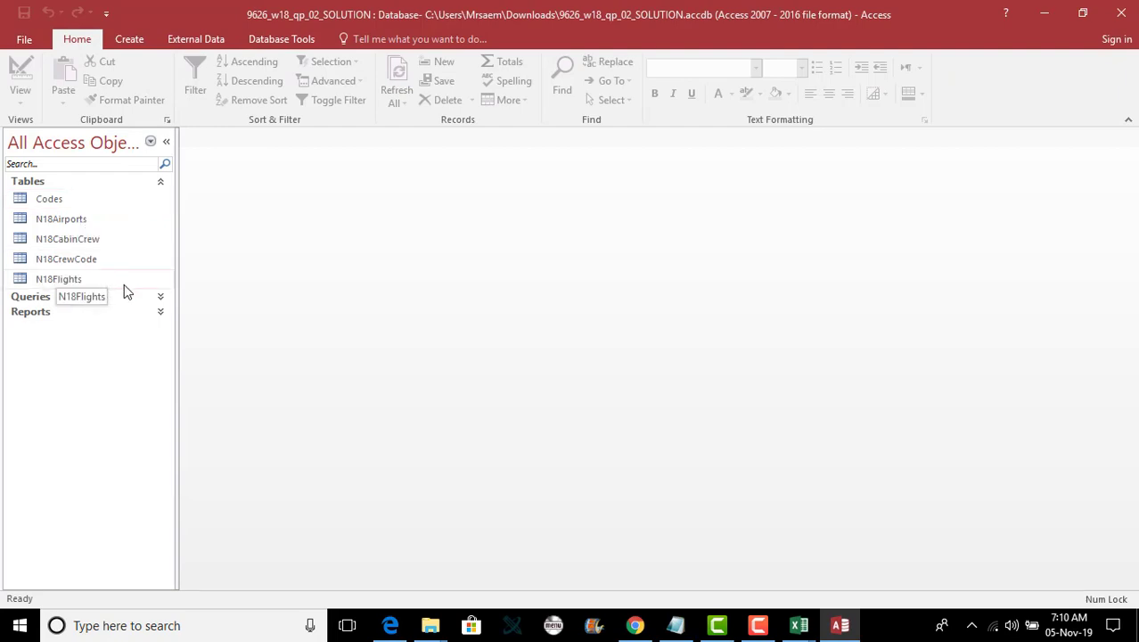
pyautogui.doubleClick(124, 286)
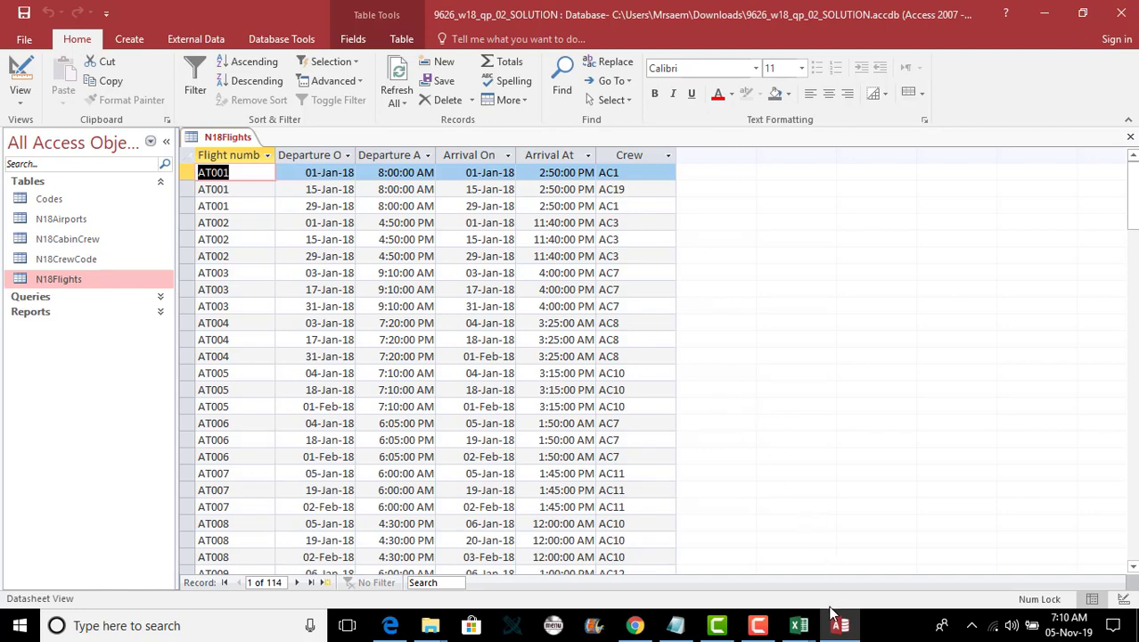
pyautogui.moveTo(795, 628)
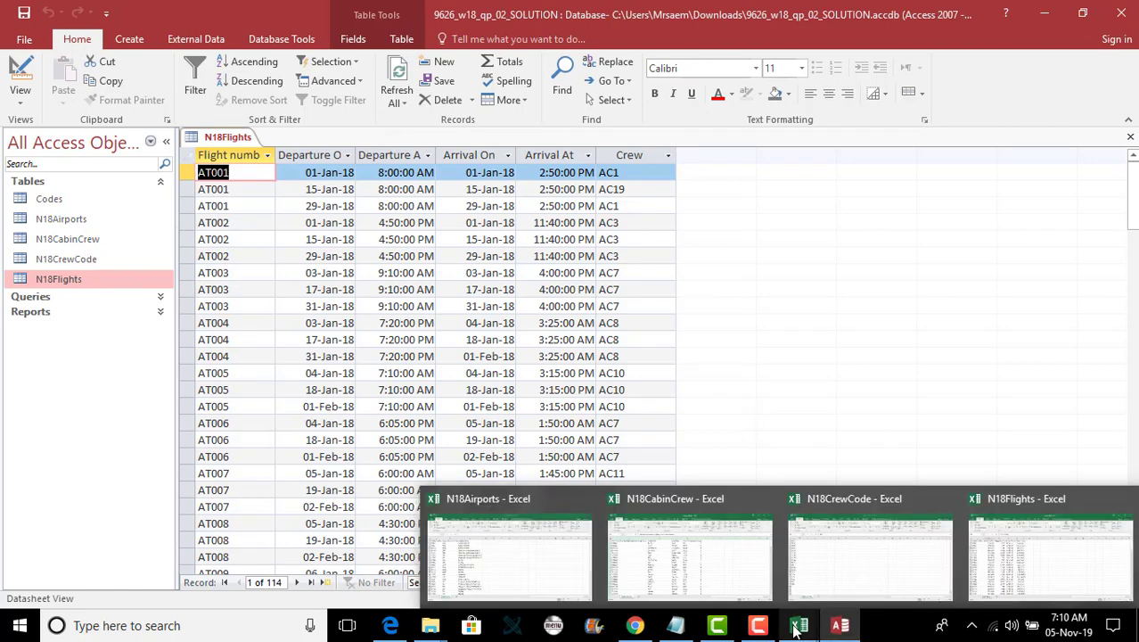
pyautogui.moveTo(1049, 577)
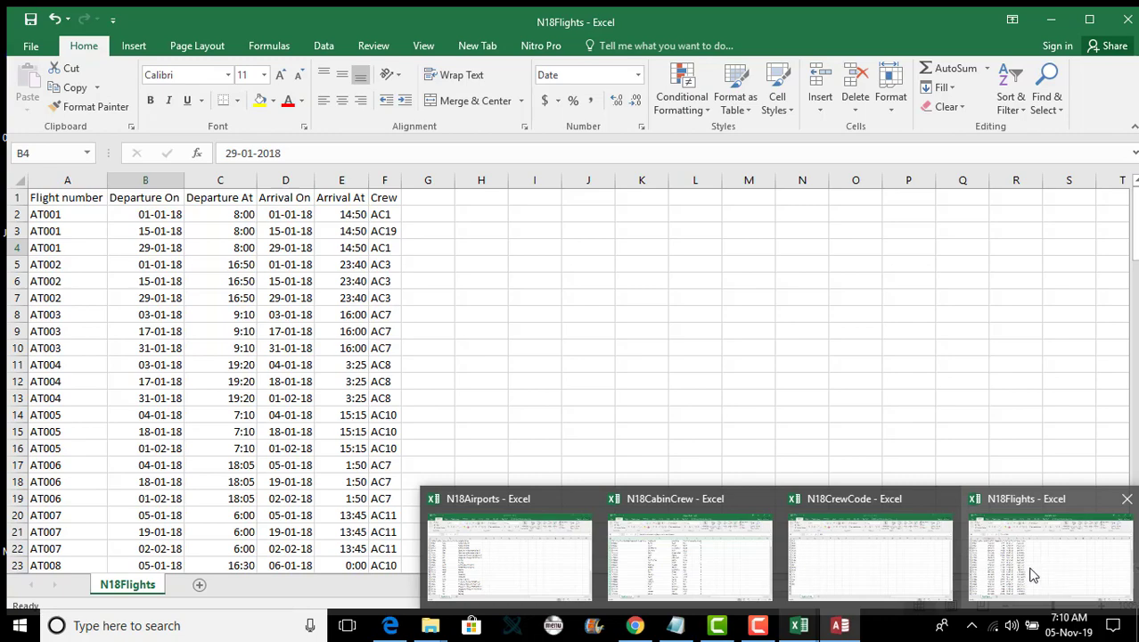
pyautogui.moveTo(820, 584)
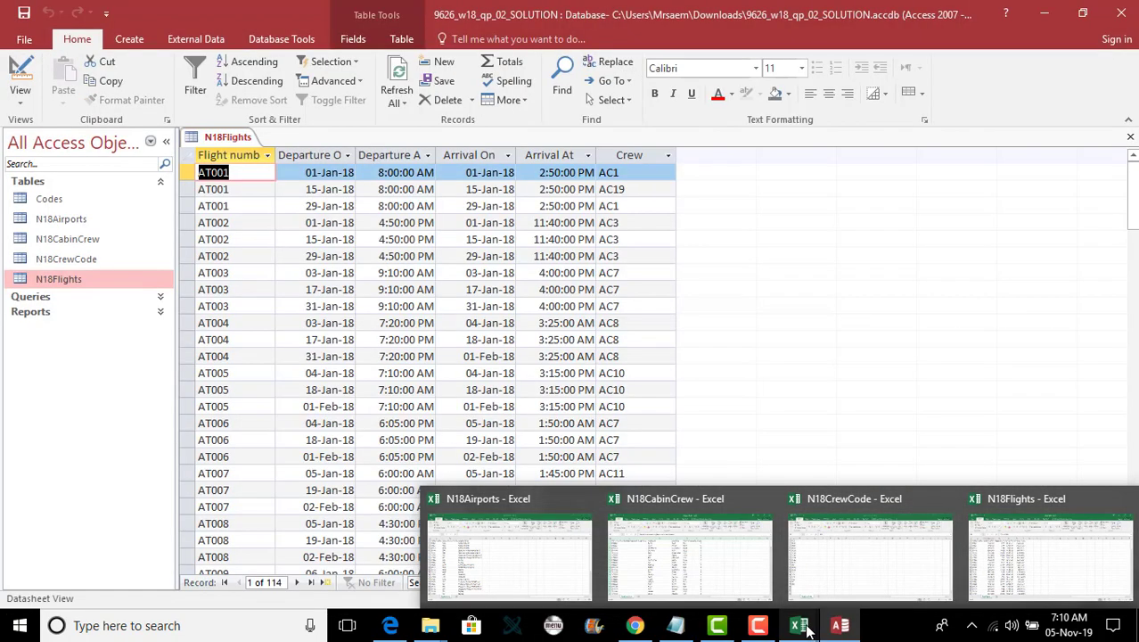
# - Inspect the N18Flights field names and data types in Design view, and return to Datasheet view
pyautogui.click(55, 270)
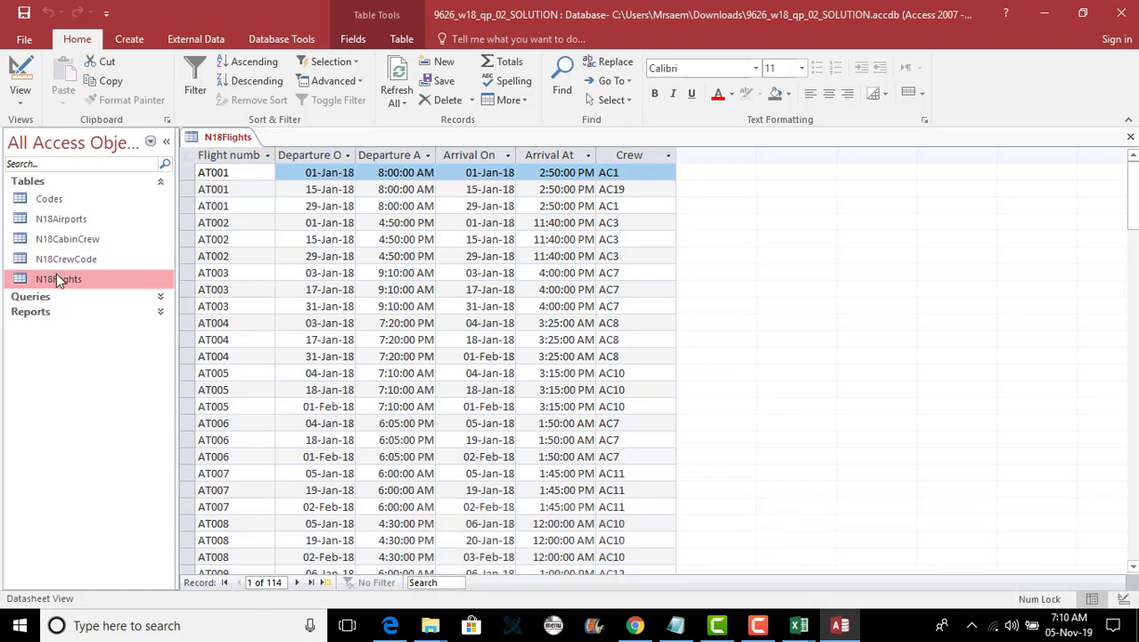
pyautogui.rightClick(56, 276)
pyautogui.click(82, 302)
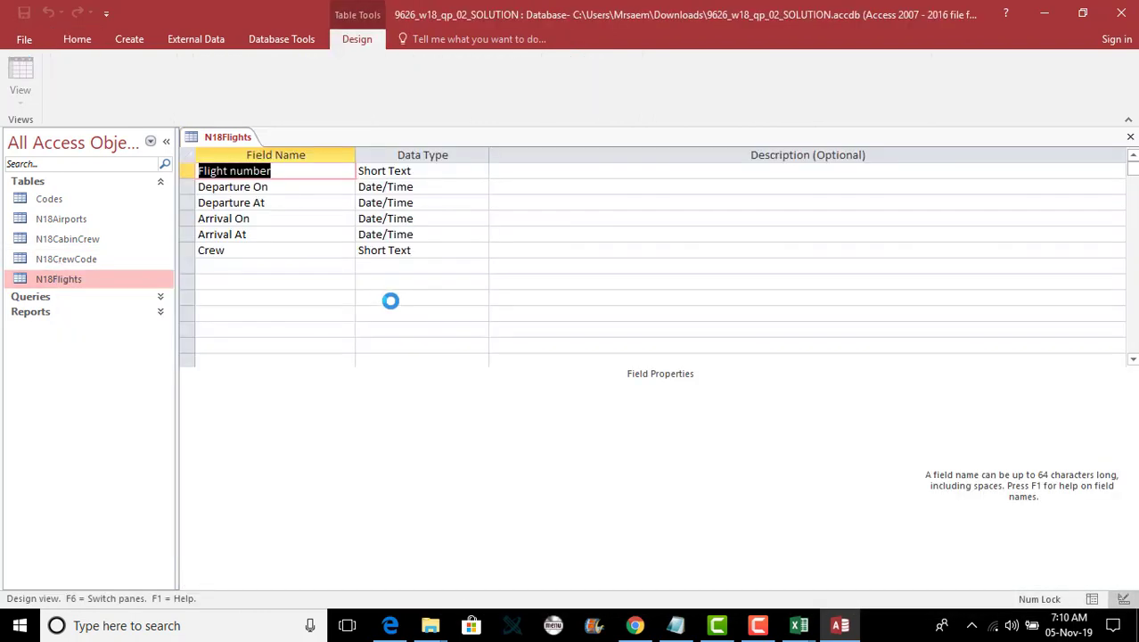
pyautogui.click(305, 173)
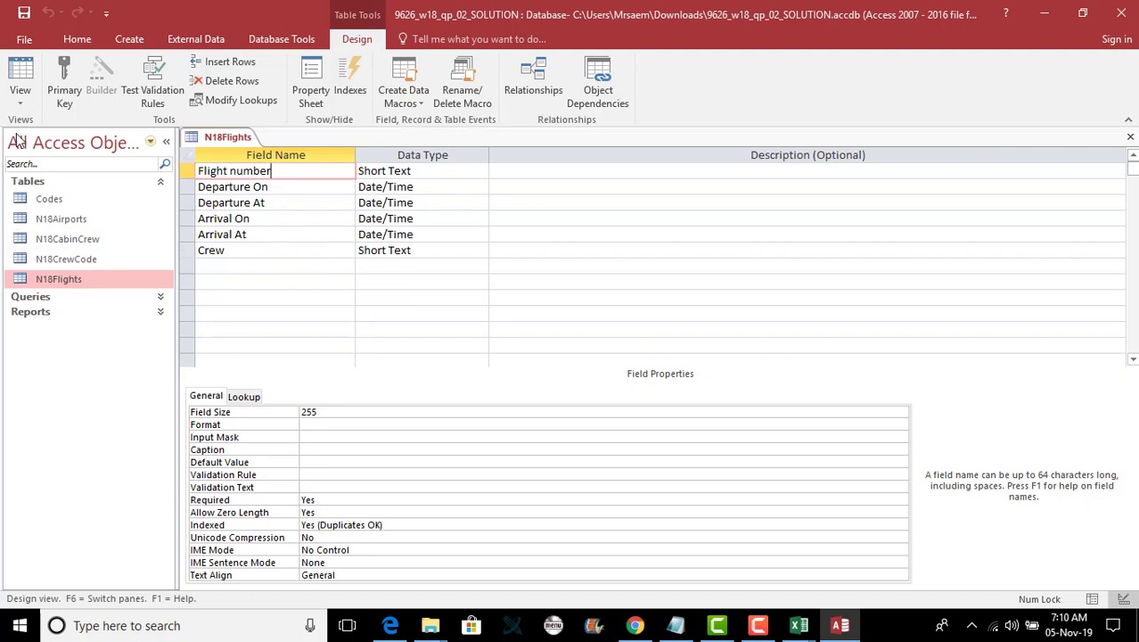
pyautogui.click(31, 99)
pyautogui.click(283, 170)
pyautogui.click(22, 98)
pyautogui.click(38, 130)
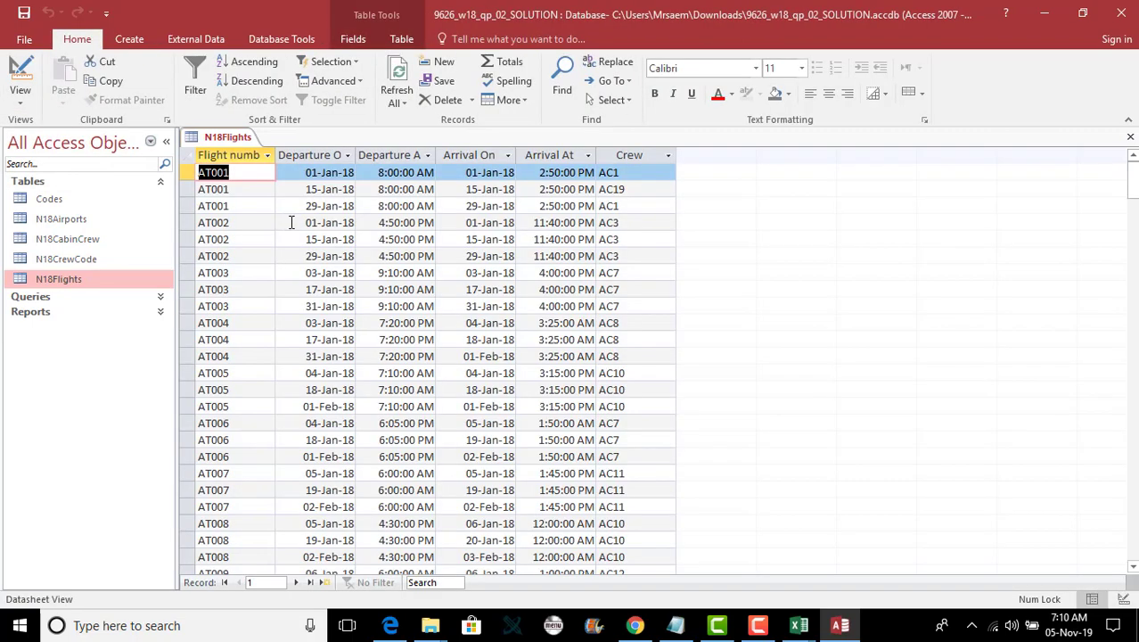
# - Fit the Flight number, Departure On, Departure At and Arrival On column widths to their contents in N18Flights
pyautogui.click(242, 174)
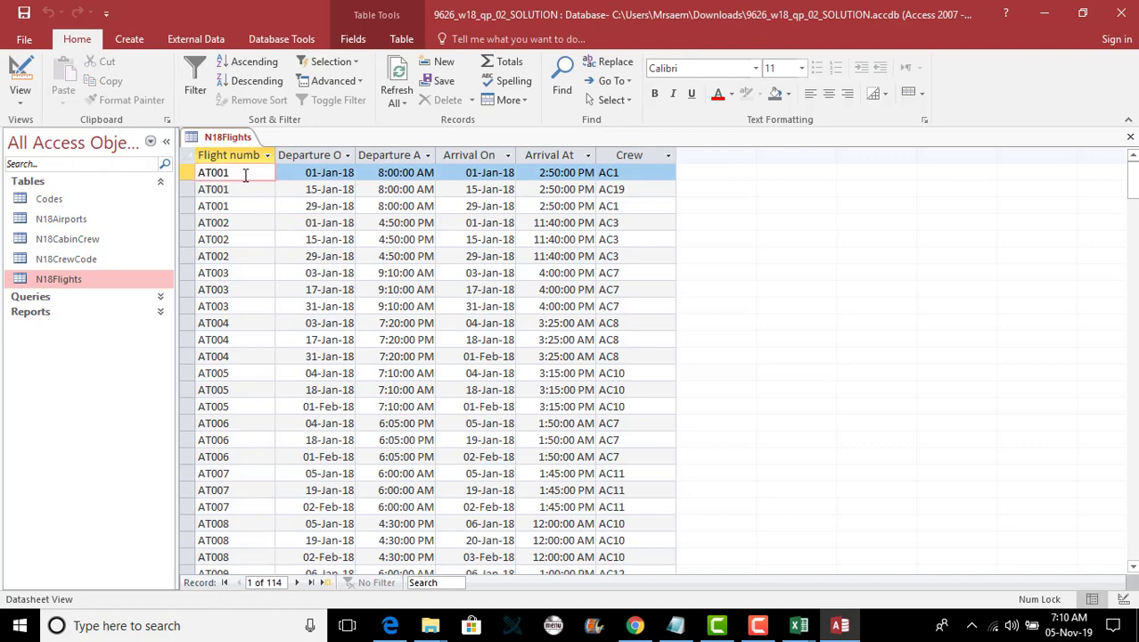
pyautogui.click(204, 170)
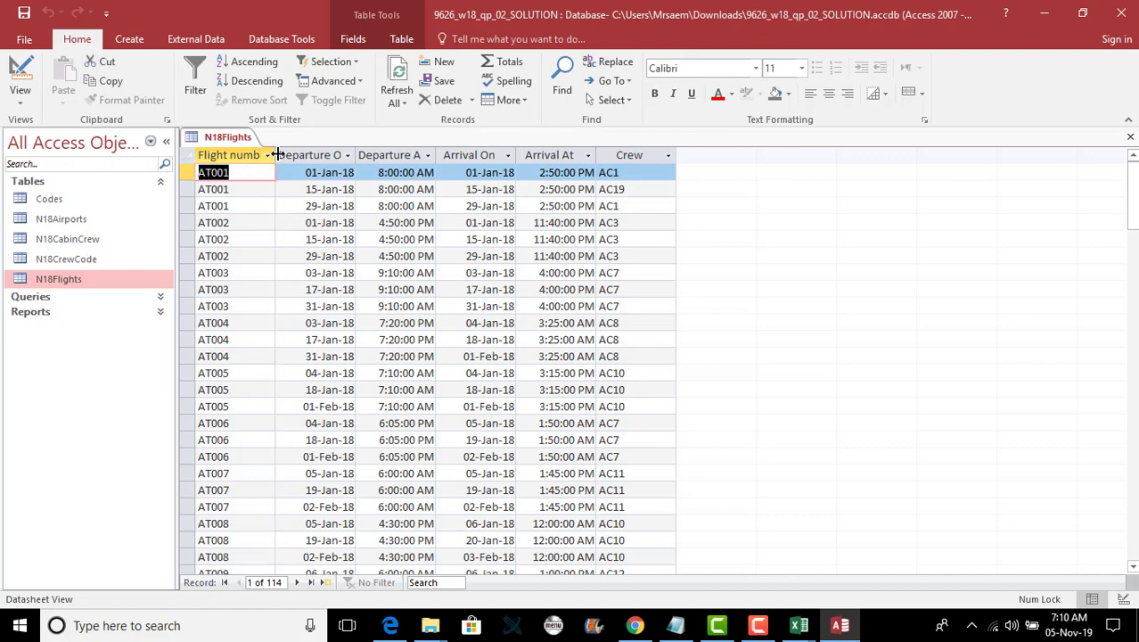
pyautogui.doubleClick(276, 155)
pyautogui.doubleClick(377, 154)
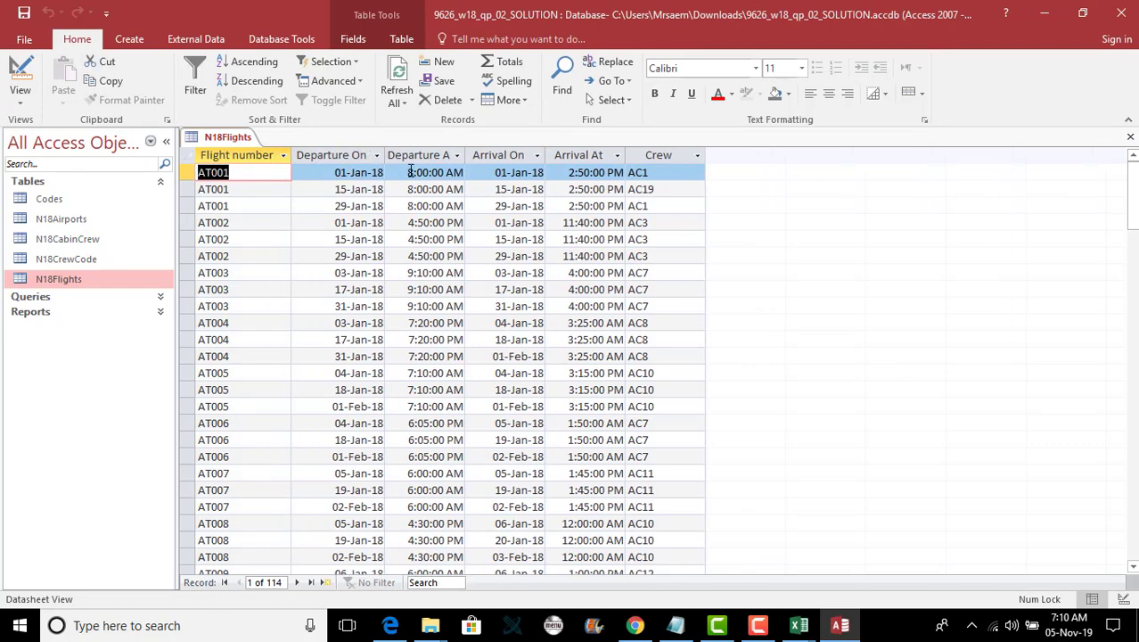
pyautogui.doubleClick(464, 157)
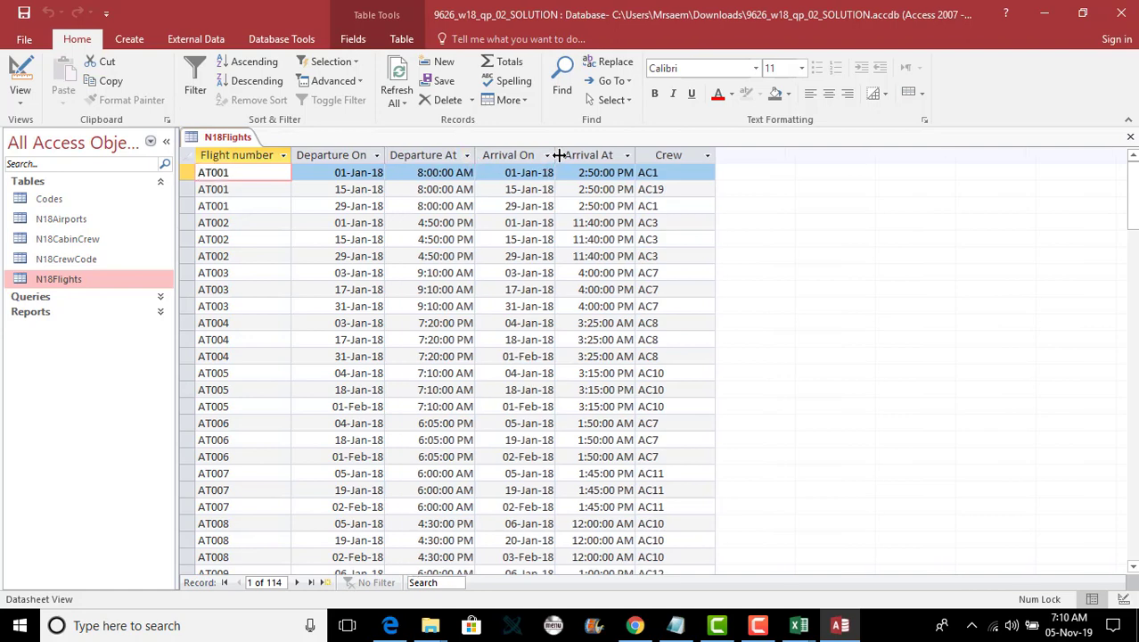
pyautogui.doubleClick(555, 155)
# - Examine the AT001 records in N18Flights, focusing on the first record's flight number, departure date and departure time
pyautogui.click(331, 183)
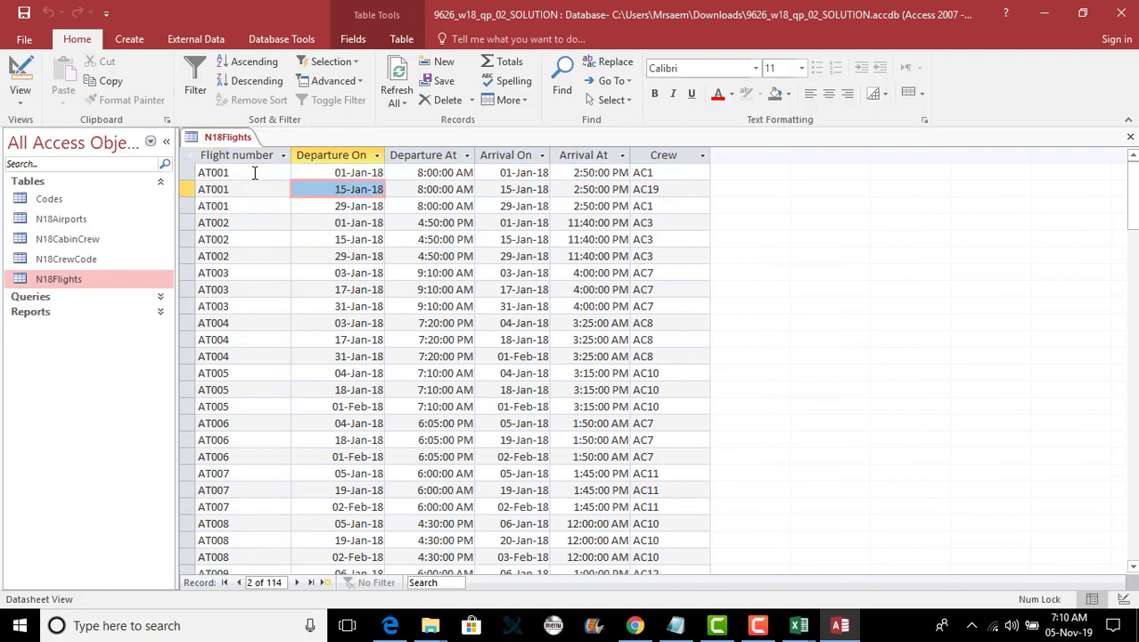
pyautogui.moveTo(190, 172); pyautogui.dragTo(191, 206)
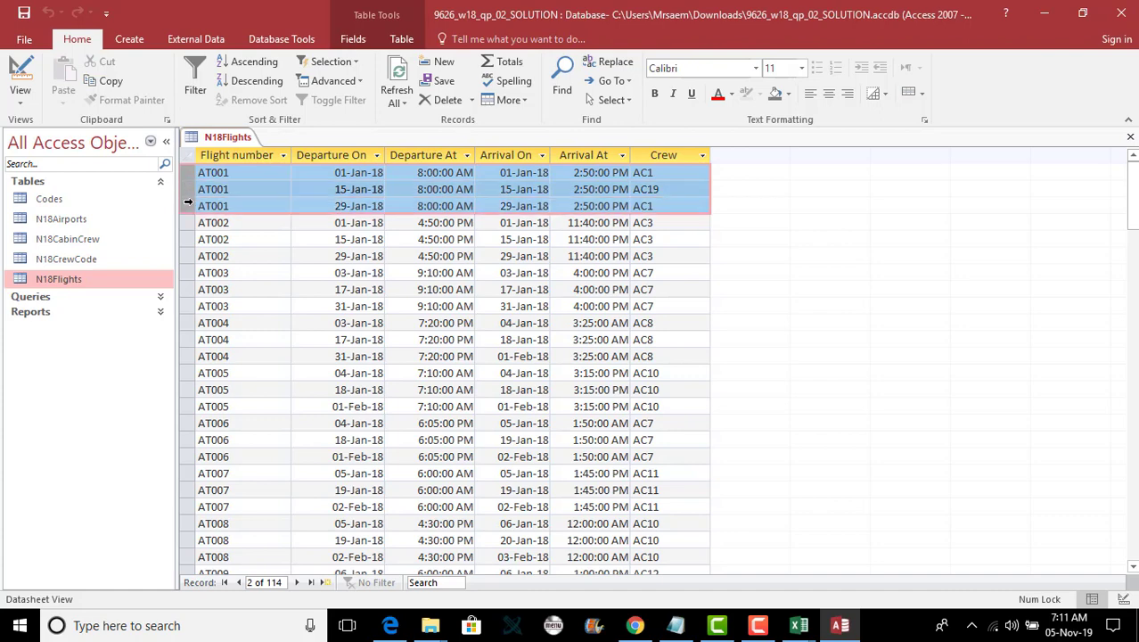
pyautogui.click(251, 174)
pyautogui.moveTo(251, 174); pyautogui.dragTo(196, 174)
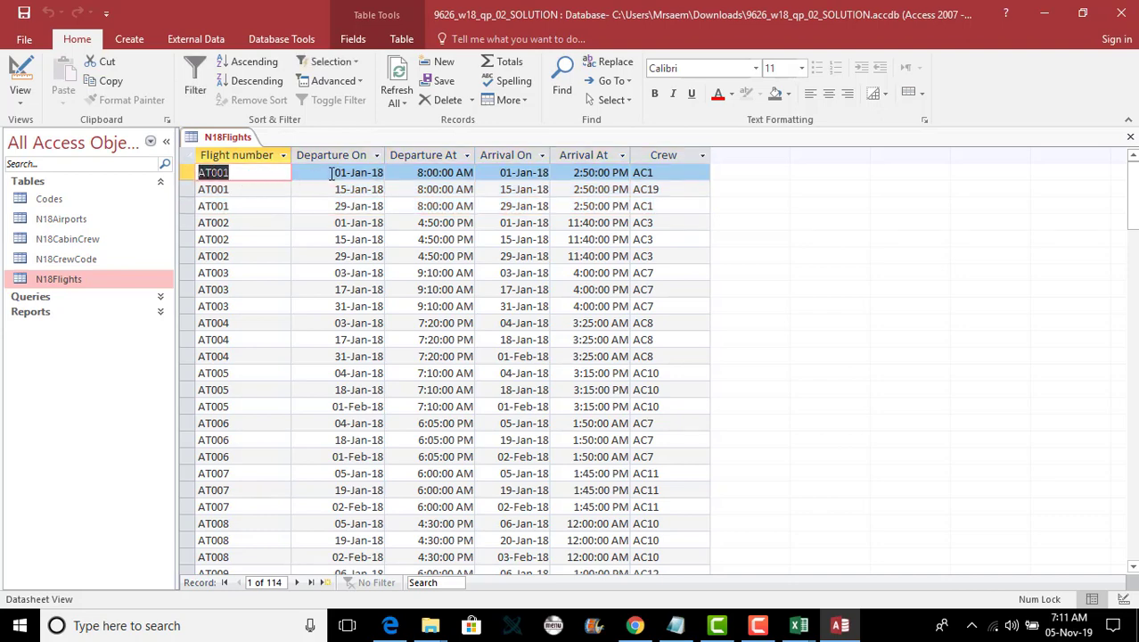
pyautogui.moveTo(330, 175); pyautogui.dragTo(386, 175)
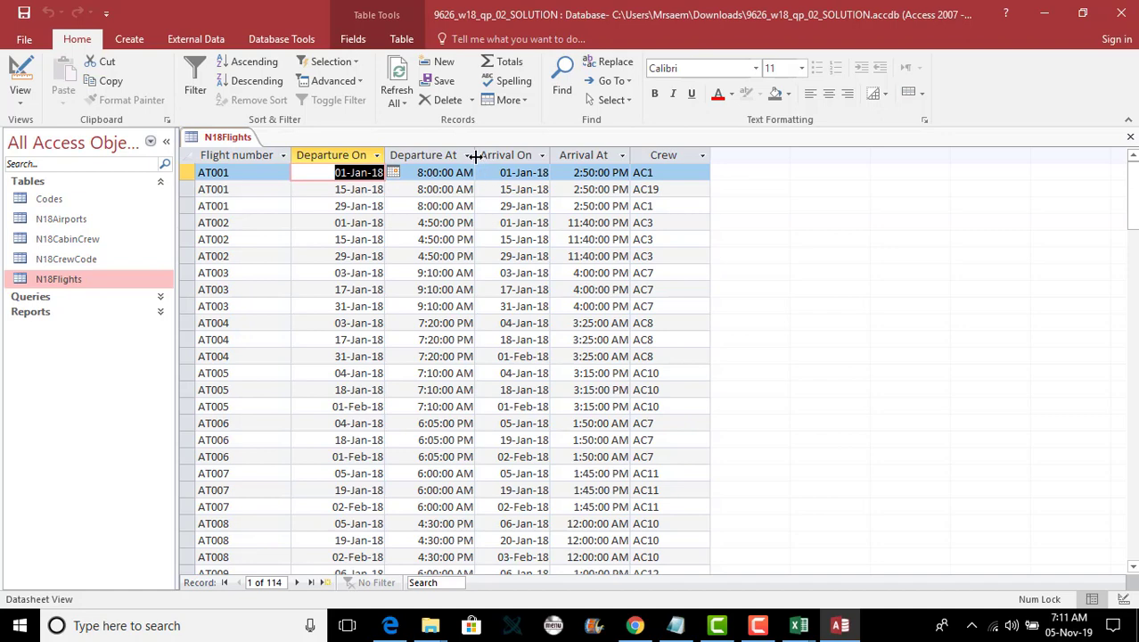
pyautogui.click(415, 178)
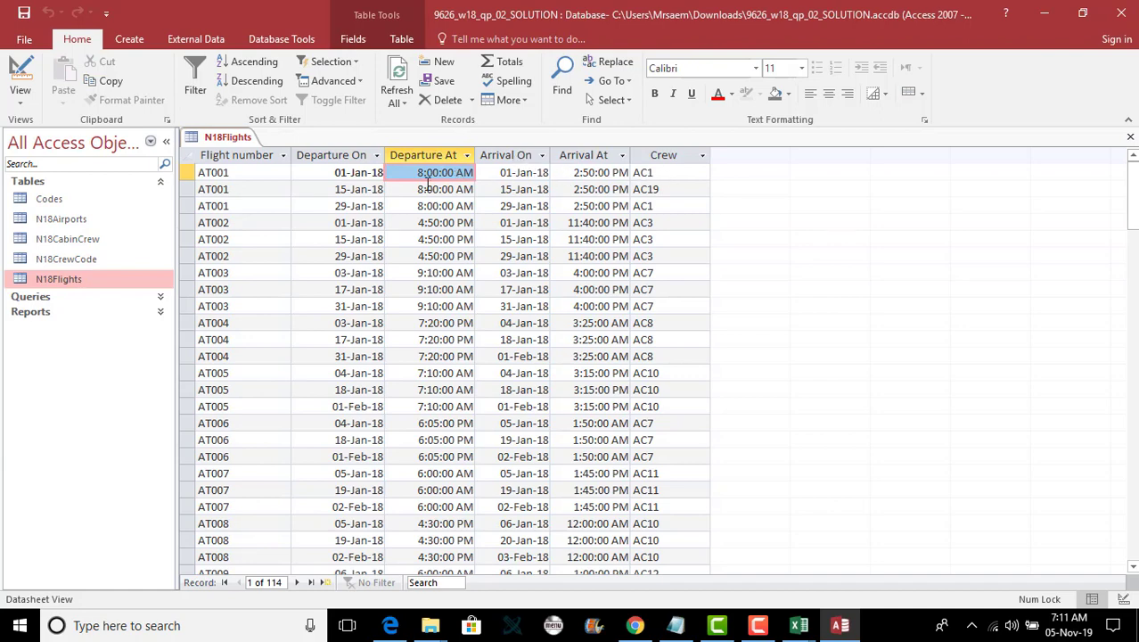
# - Compare the departure dates and times of the three AT001 records in N18Flights
pyautogui.click(392, 224)
pyautogui.click(407, 189)
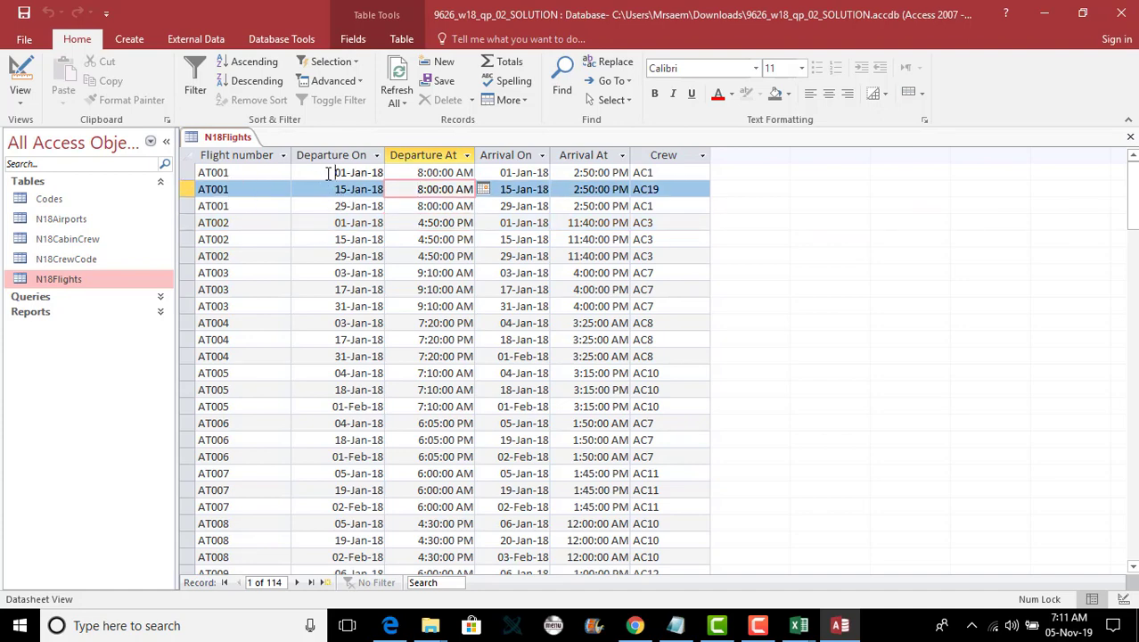
pyautogui.click(329, 190)
pyautogui.click(331, 215)
pyautogui.click(335, 206)
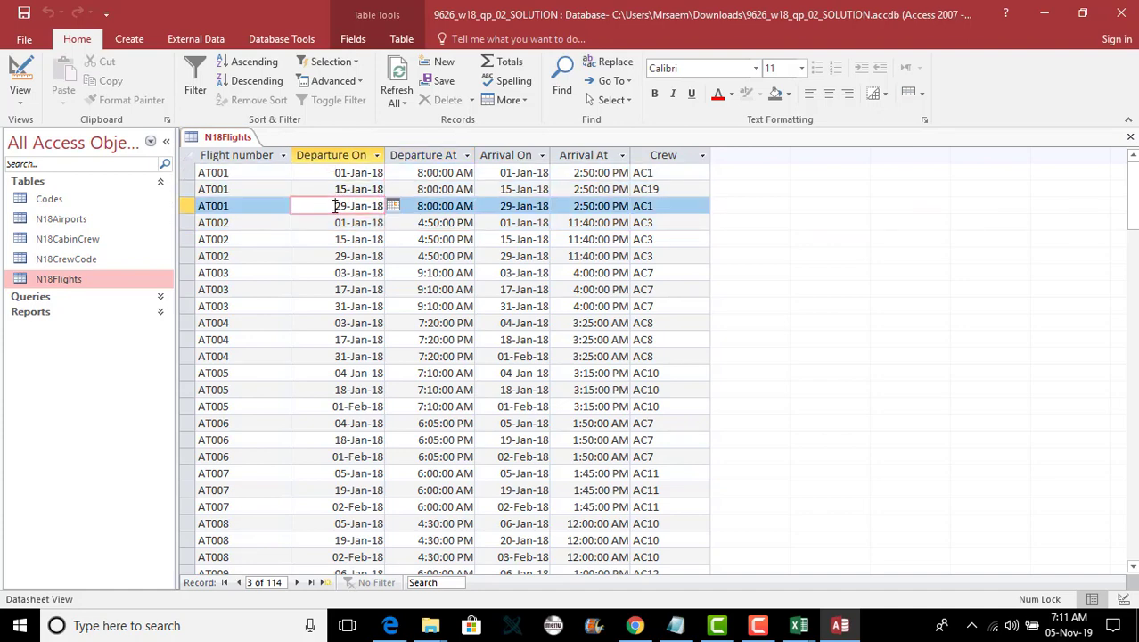
pyautogui.click(332, 175)
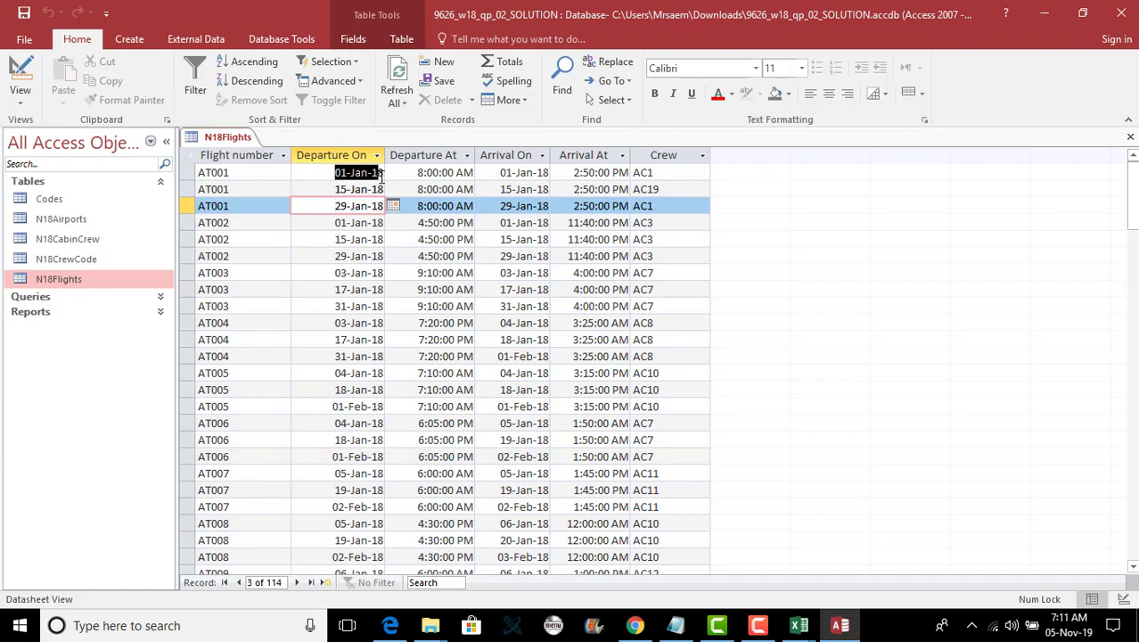
pyautogui.click(352, 190)
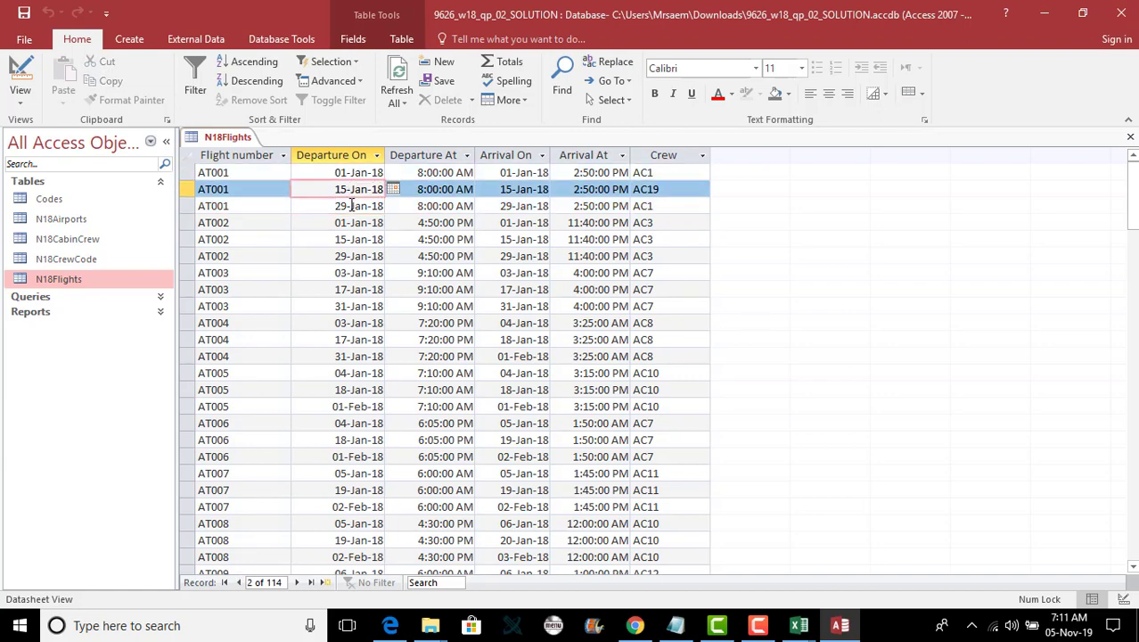
pyautogui.click(351, 206)
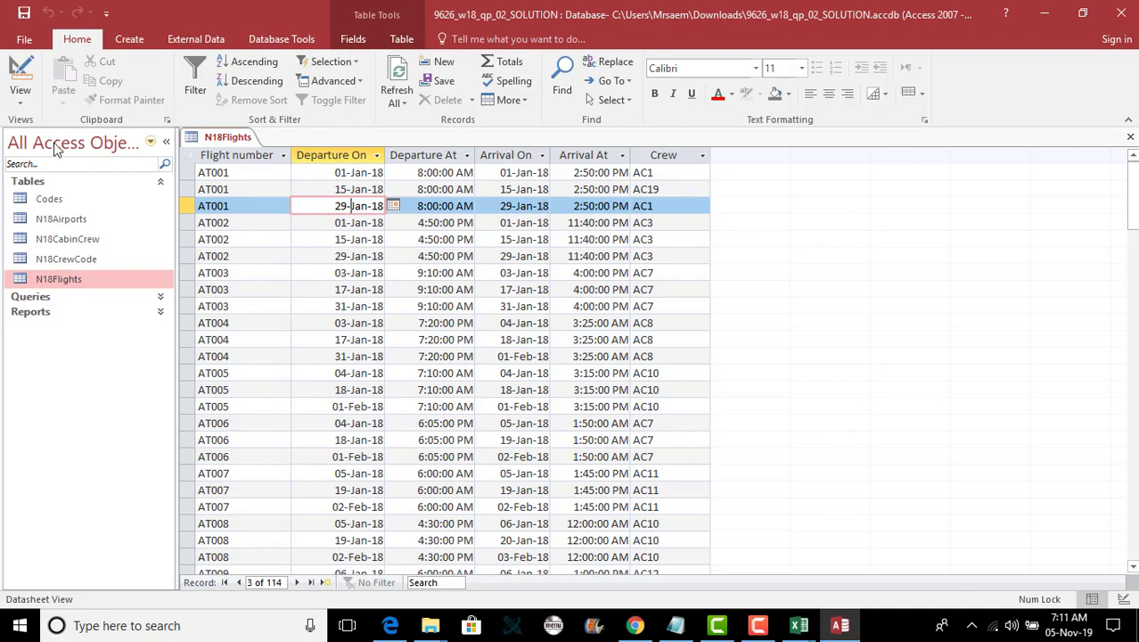
# - In Design view of N18Flights, set Flight number, Departure On and Departure At together as a composite primary key
pyautogui.click(21, 105)
pyautogui.click(26, 158)
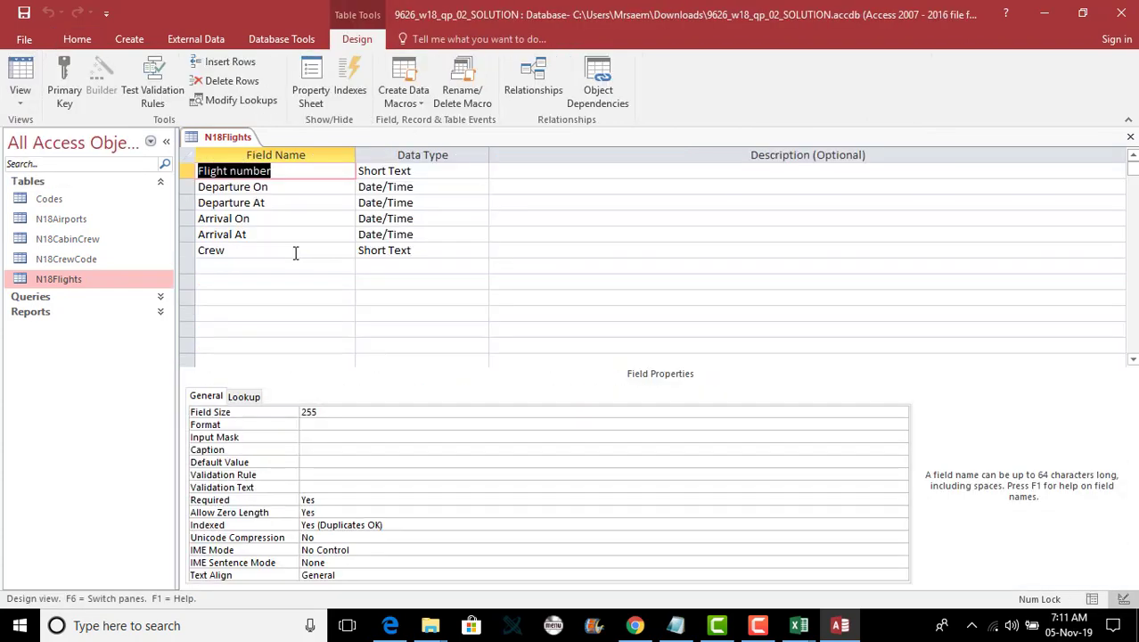
pyautogui.click(189, 187)
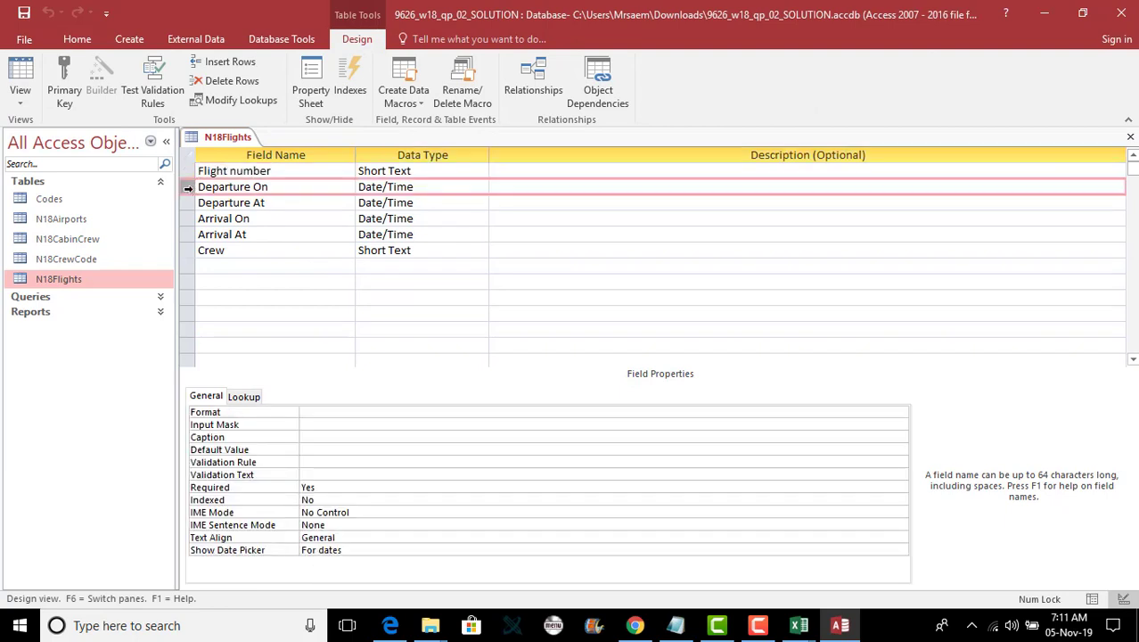
pyautogui.click(187, 171)
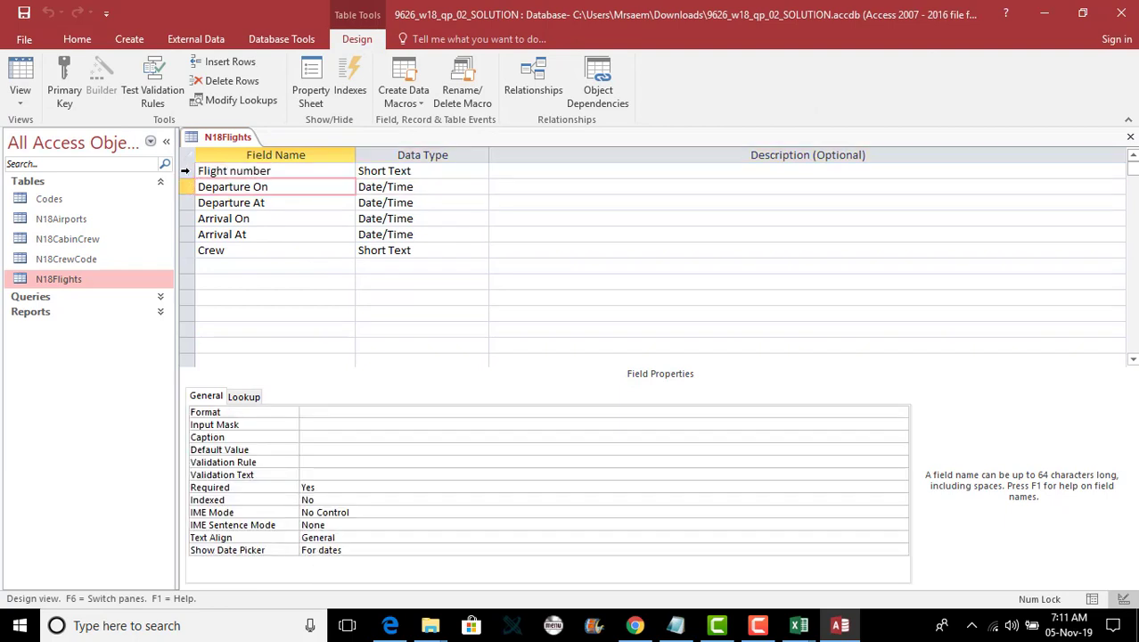
pyautogui.click(185, 186)
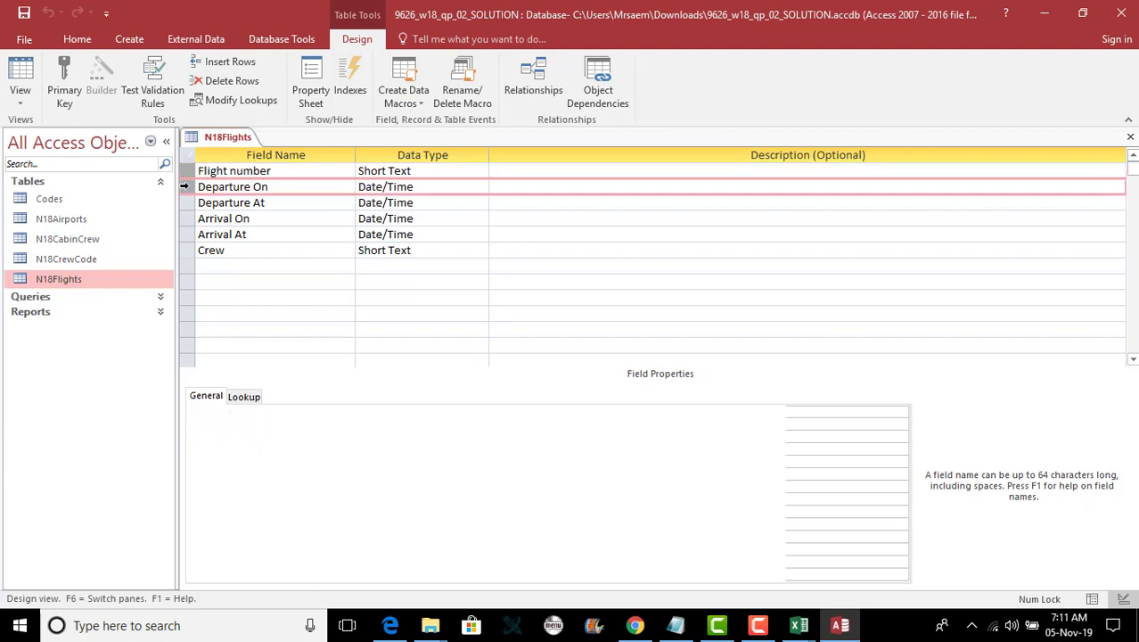
pyautogui.keyDown('ctrl'); pyautogui.click(185, 203); pyautogui.keyUp('ctrl')
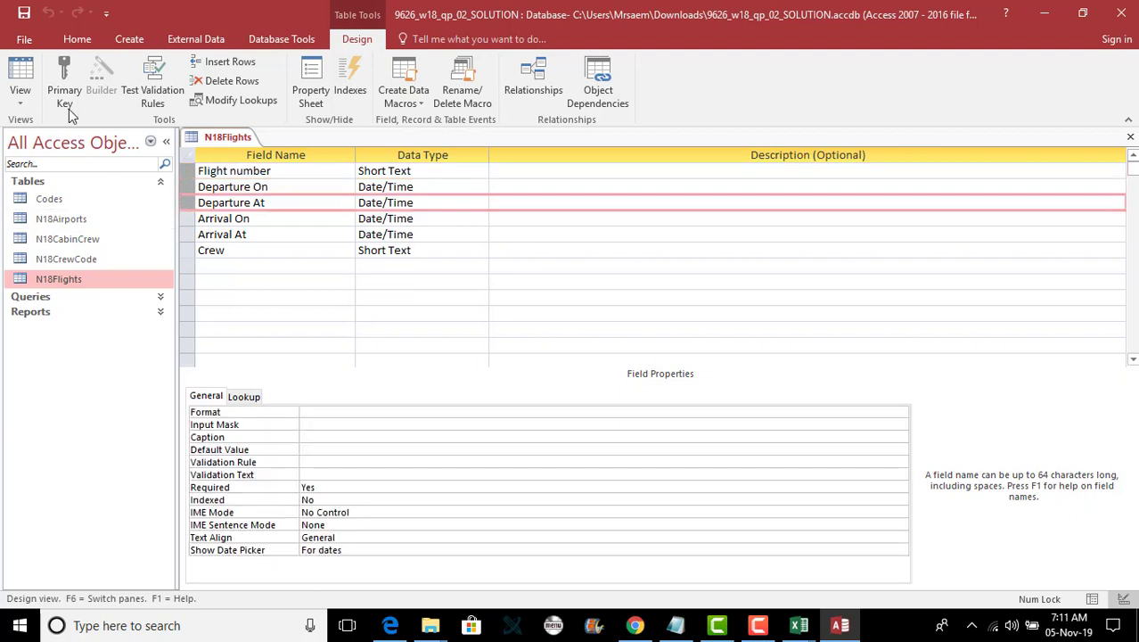
pyautogui.click(63, 89)
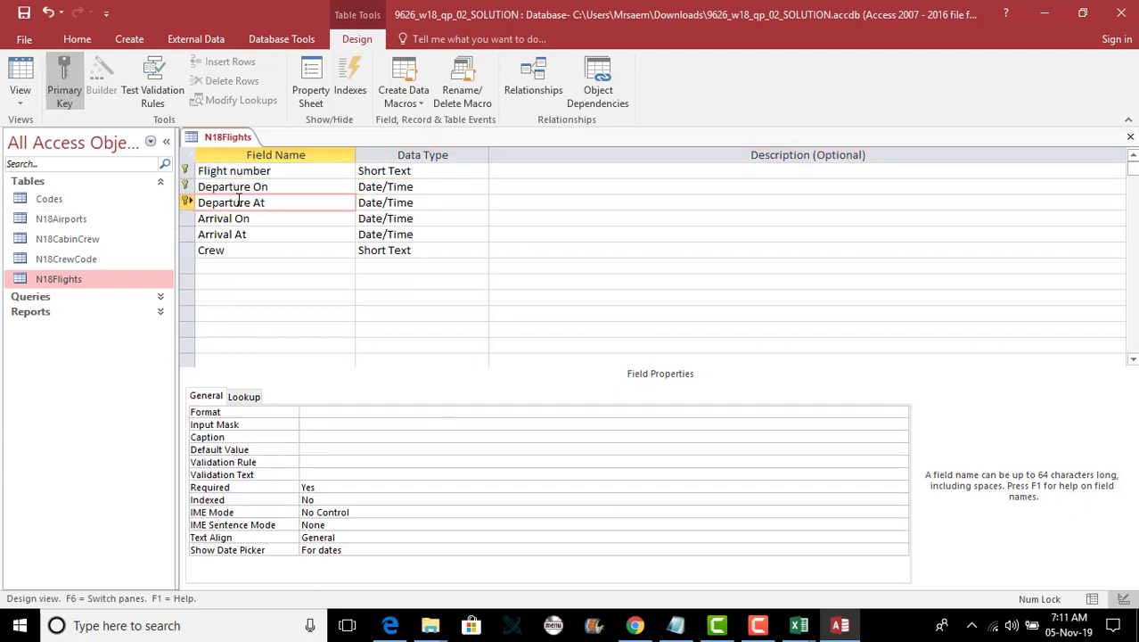
# - Save the N18Flights design while returning to Datasheet view, and close the table
pyautogui.click(19, 100)
pyautogui.click(53, 119)
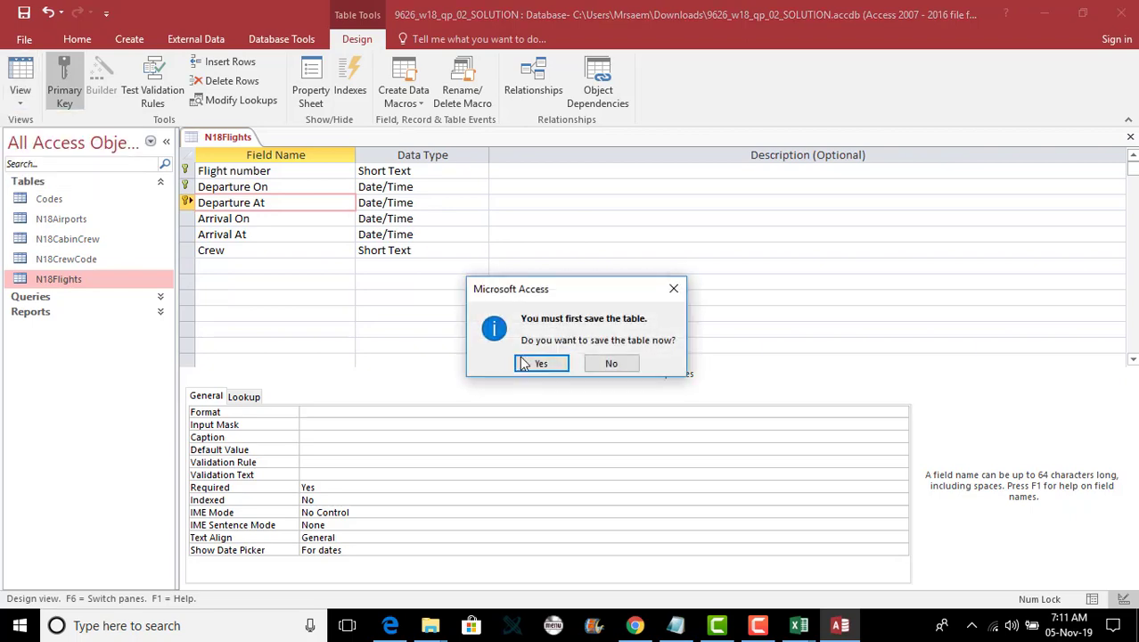
pyautogui.click(533, 362)
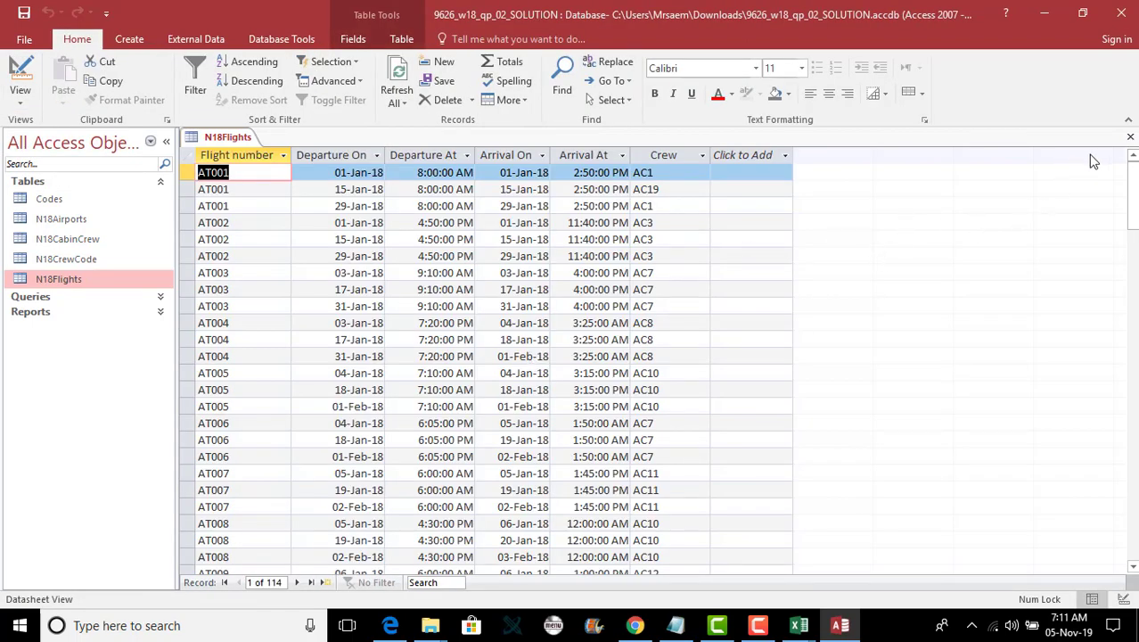
pyautogui.click(1130, 136)
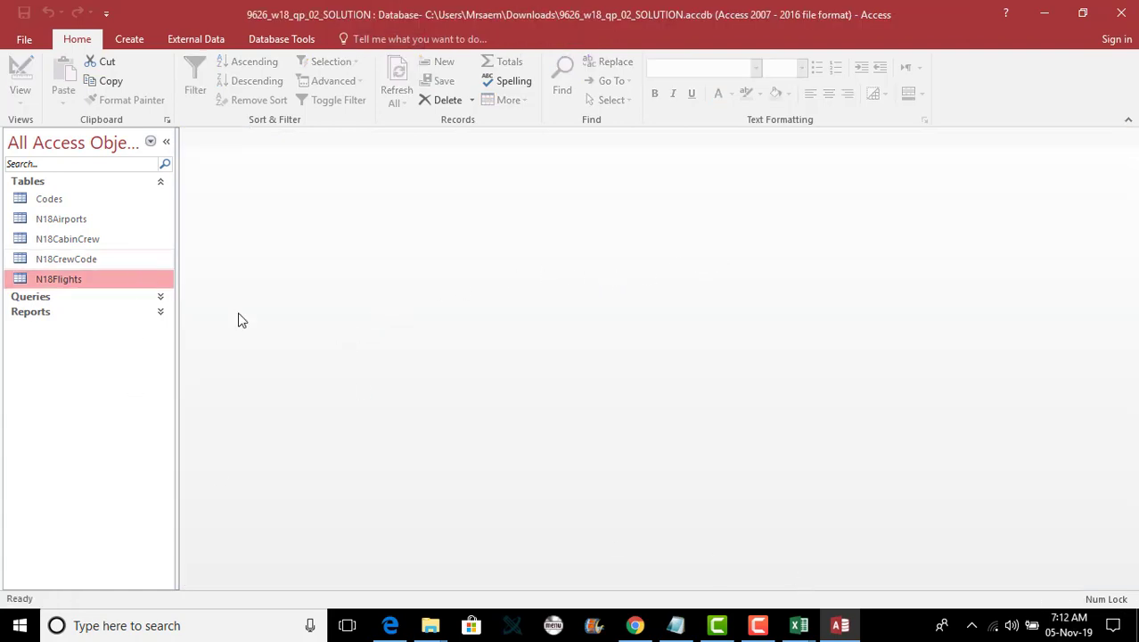
# - Open the N18CrewCode table, compare it with the N18CrewCode workbook in Excel, and return to Access
pyautogui.doubleClick(79, 261)
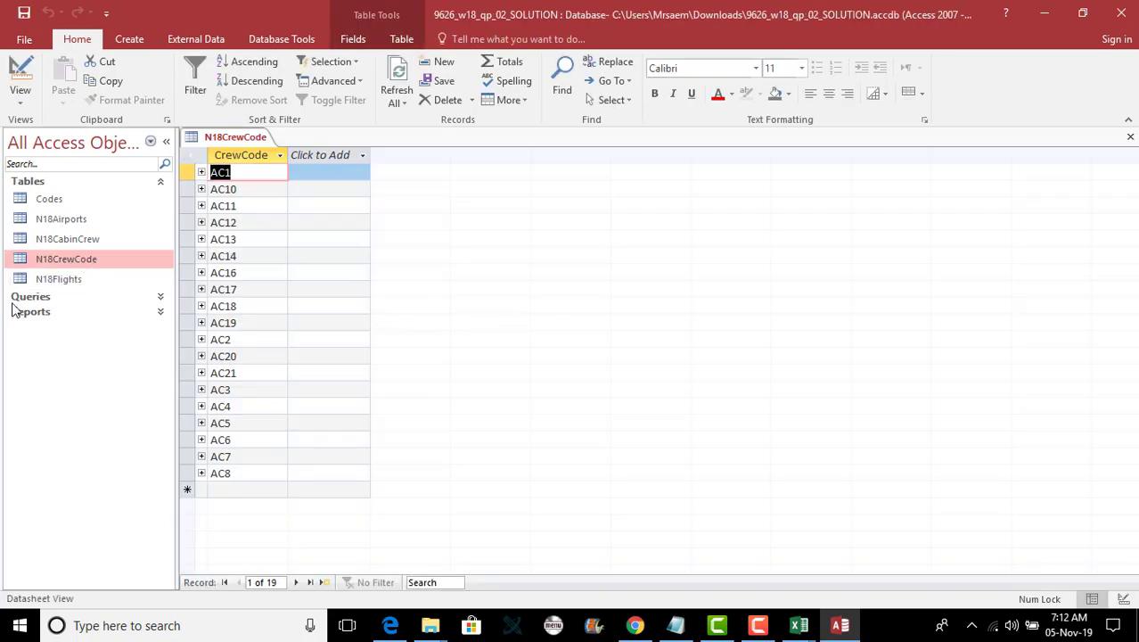
pyautogui.click(799, 625)
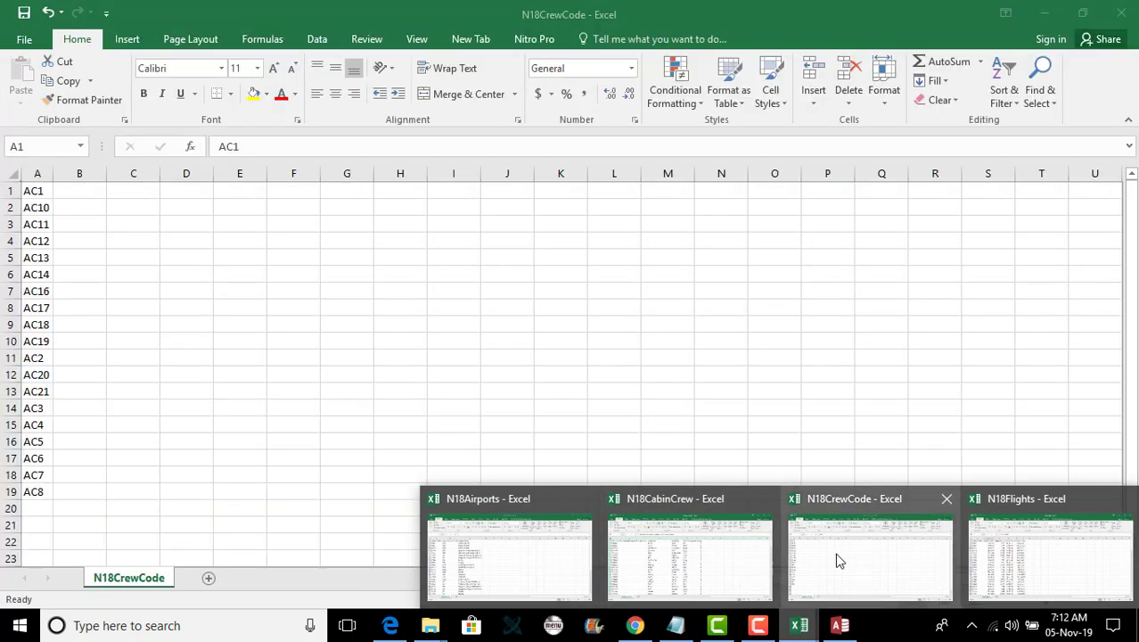
pyautogui.click(840, 625)
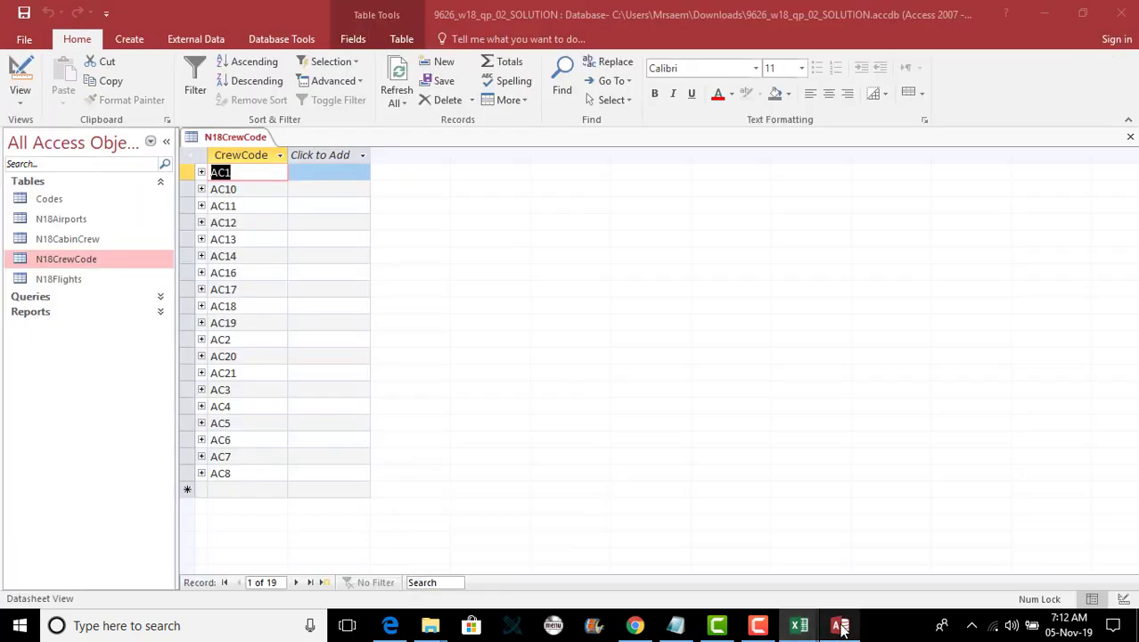
# - Open the N18CabinCrew table and set the Long service field's format to Yes/No
pyautogui.doubleClick(119, 236)
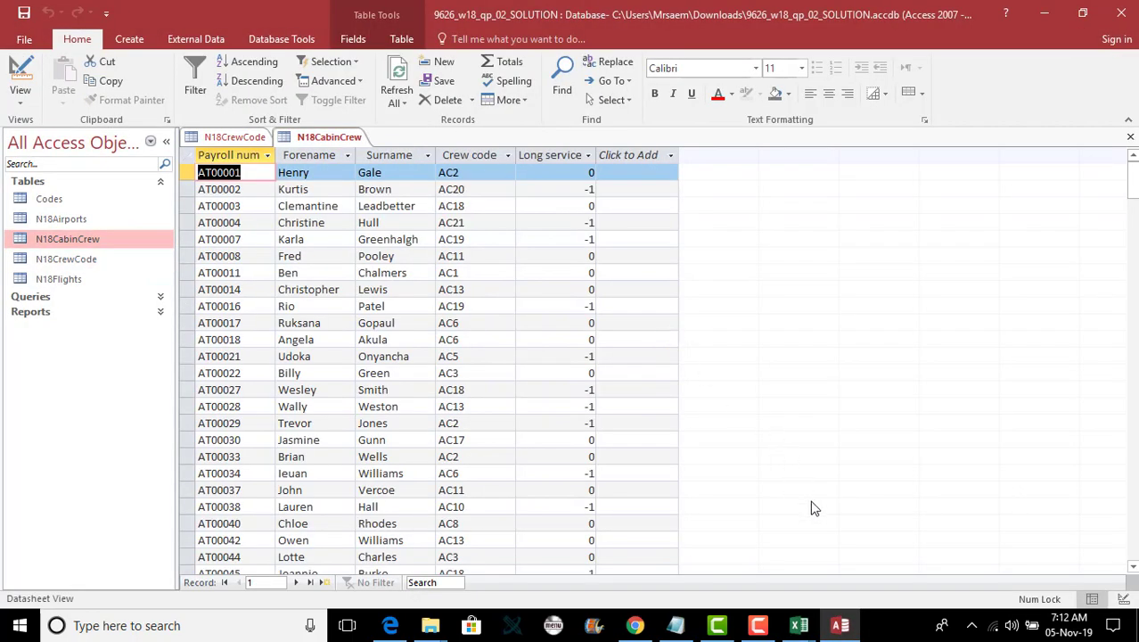
pyautogui.click(554, 157)
pyautogui.click(376, 20)
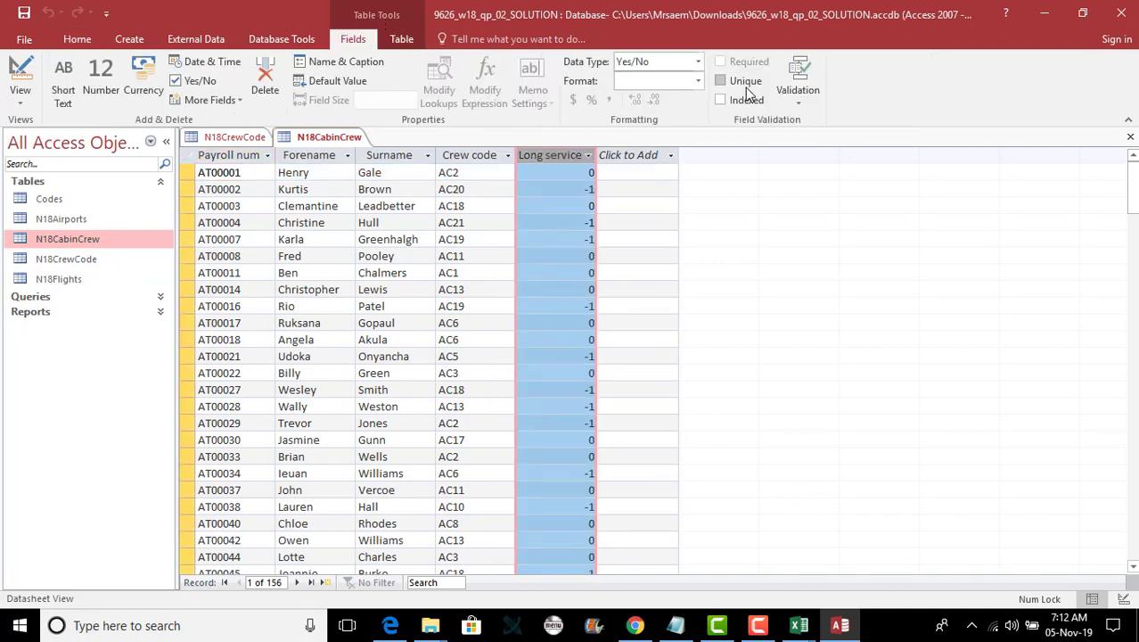
pyautogui.click(697, 81)
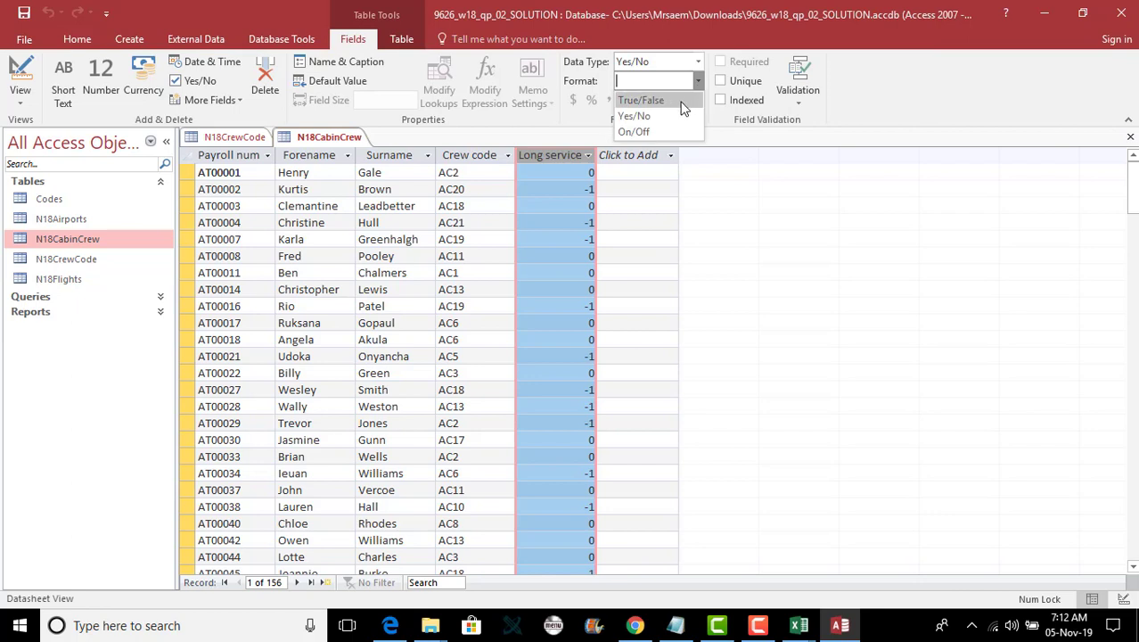
pyautogui.click(659, 112)
pyautogui.click(624, 272)
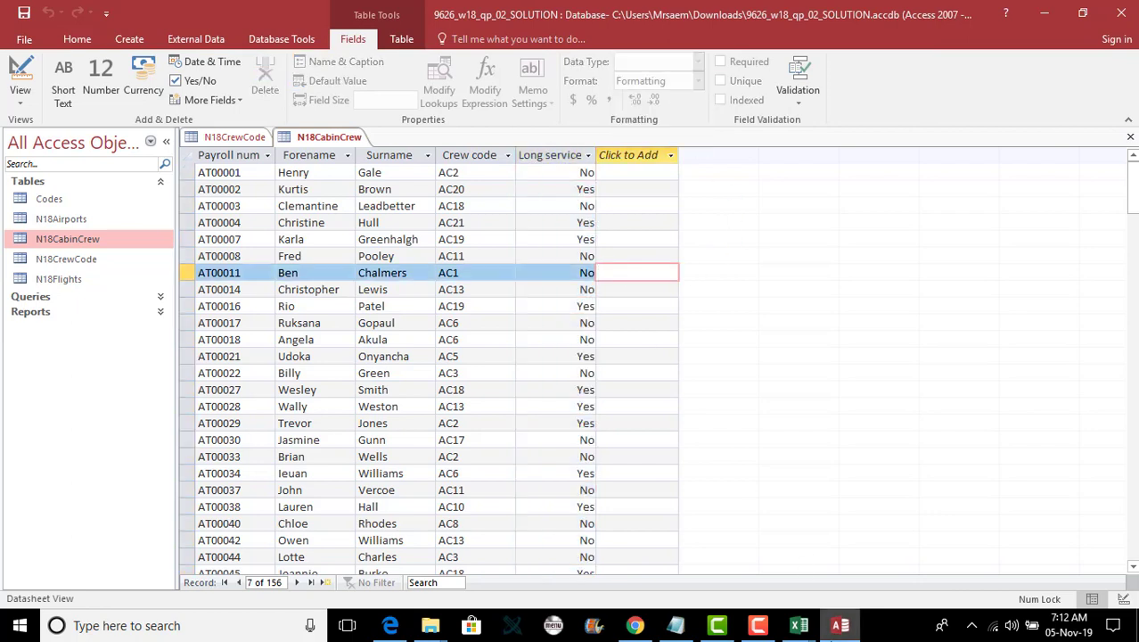
# - Check the N18CabinCrew workbook against the table and return to the database in Access
pyautogui.moveTo(800, 634)
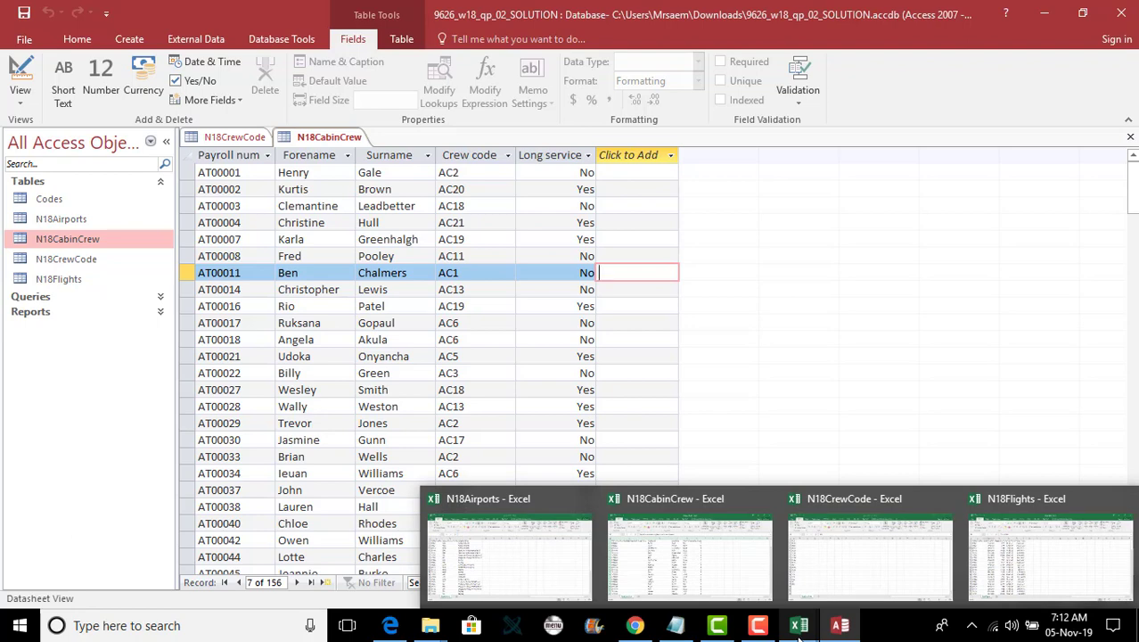
pyautogui.moveTo(648, 597)
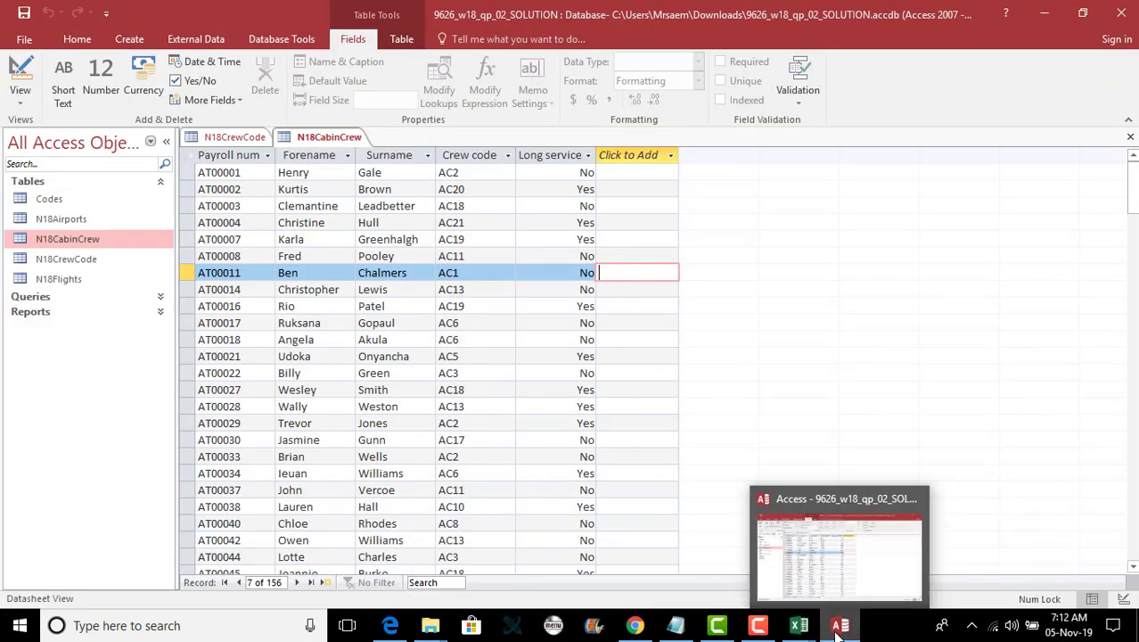
pyautogui.click(838, 625)
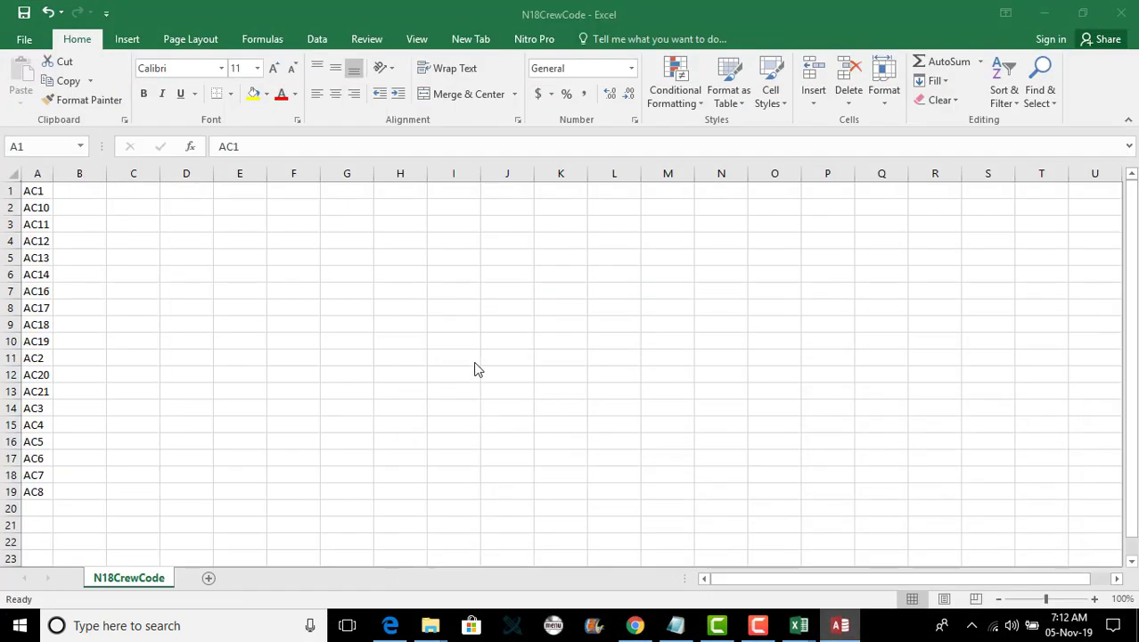
pyautogui.click(839, 626)
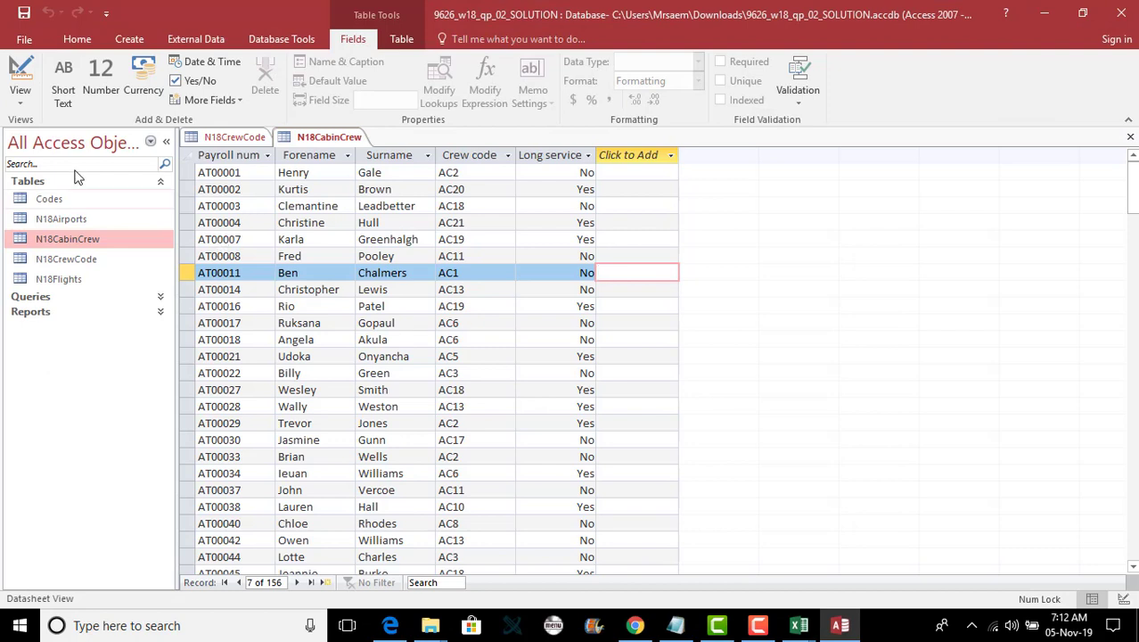
# - In Design view of N18CabinCrew, shorten the primary key field's name to Payroll number
pyautogui.click(27, 98)
pyautogui.click(54, 163)
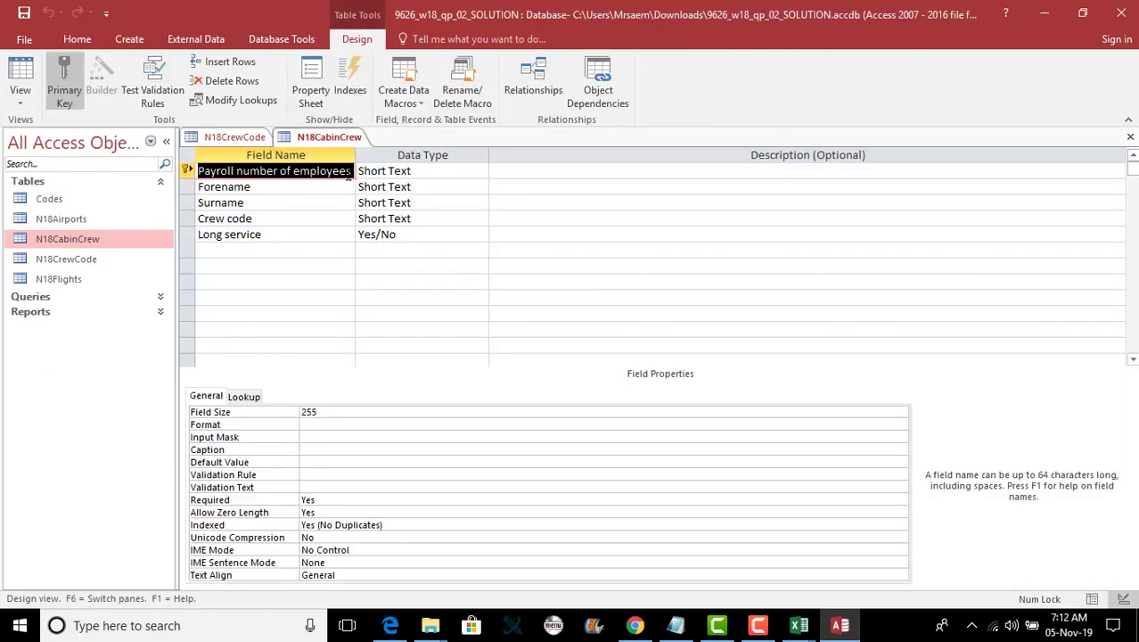
pyautogui.click(276, 172)
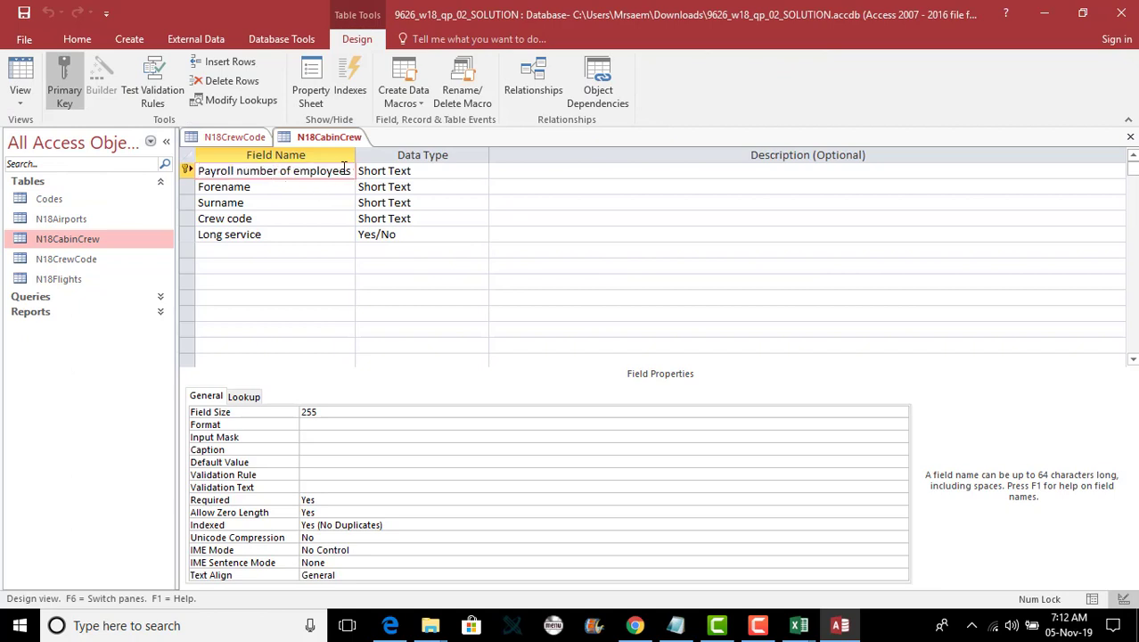
pyautogui.moveTo(351, 170); pyautogui.dragTo(278, 172)
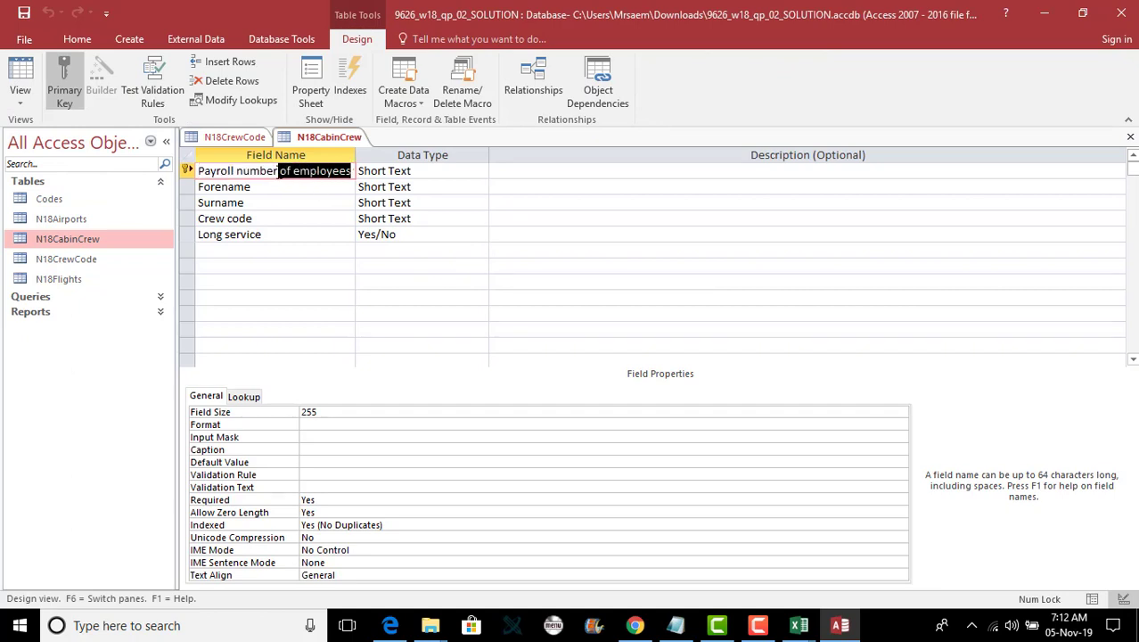
pyautogui.write('who are air cre')
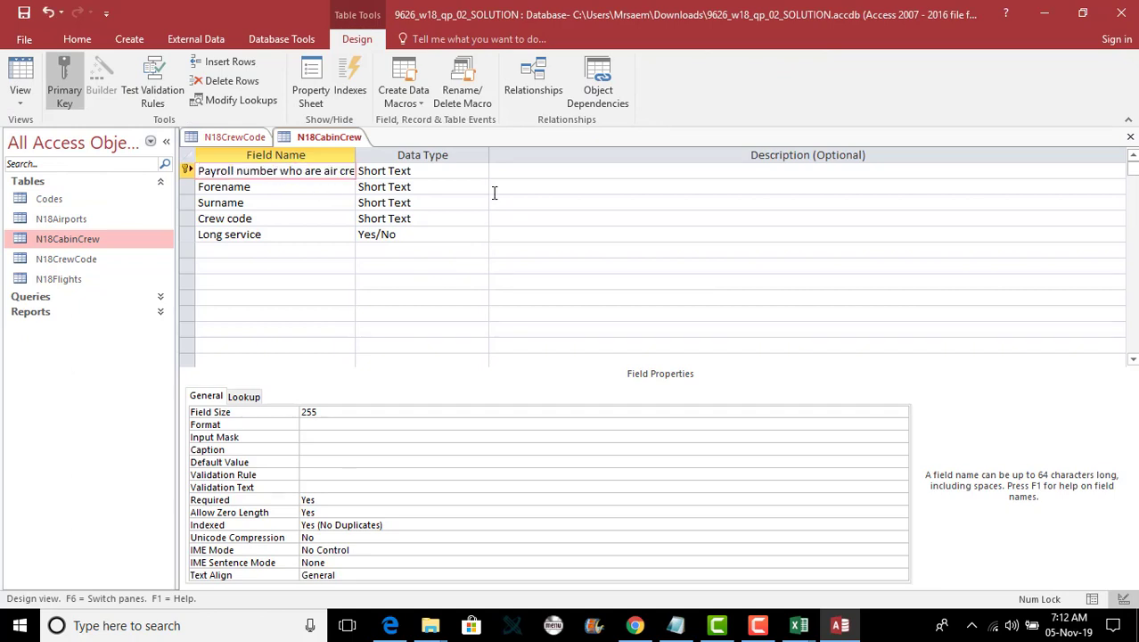
pyautogui.press('Delete')
pyautogui.press('Delete')
pyautogui.press('Delete')
pyautogui.press('Delete')
pyautogui.press('Delete')
pyautogui.press('Delete')
pyautogui.press('Delete')
pyautogui.press('Delete')
pyautogui.press('Delete')
pyautogui.press('Delete')
pyautogui.press('Delete')
pyautogui.press('Delete')
pyautogui.press('Delete')
pyautogui.press('Delete')
pyautogui.press('Delete')
pyautogui.click(283, 188)
pyautogui.click(211, 169)
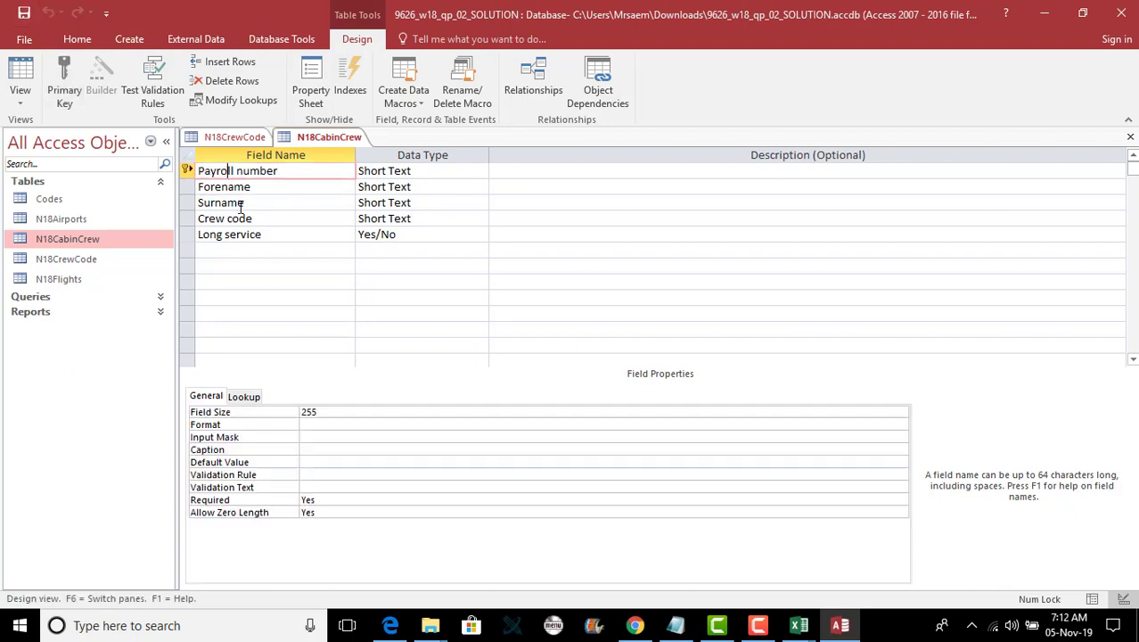
# - Open N18Airports, examine its Arrival Airport Code and Airport name columns, and expand the flights related to AT001
pyautogui.doubleClick(69, 219)
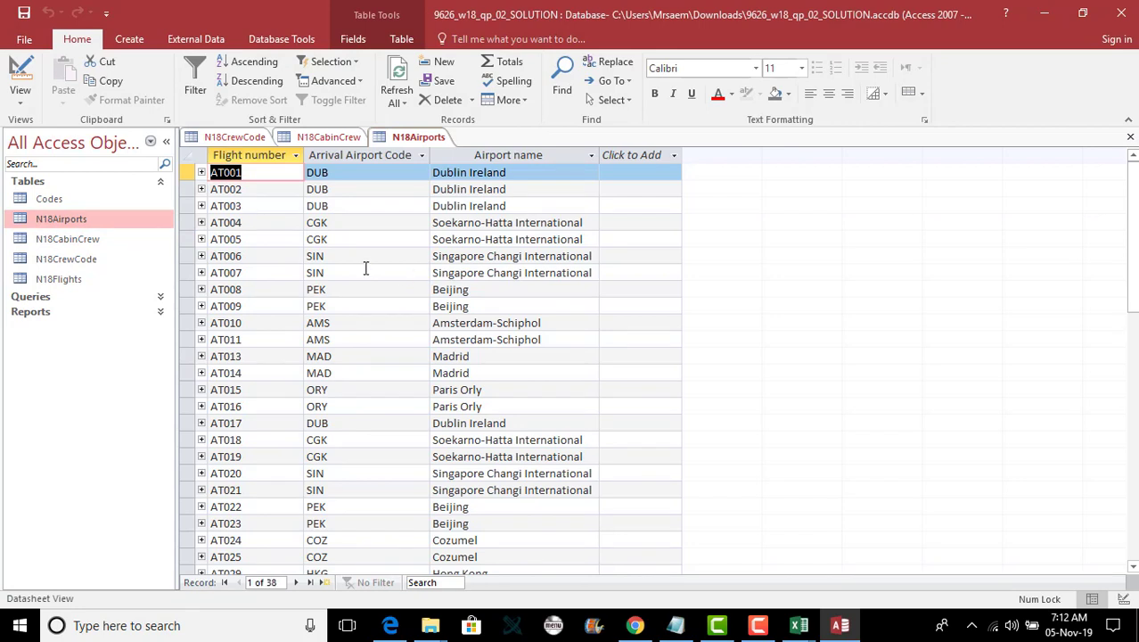
pyautogui.click(381, 155)
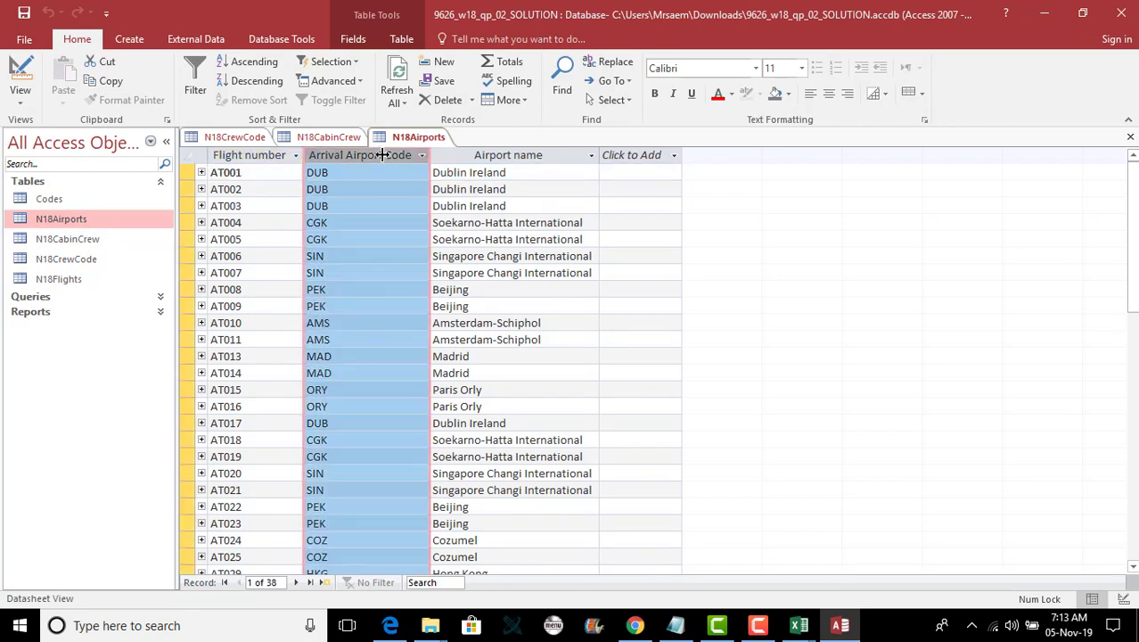
pyautogui.click(486, 153)
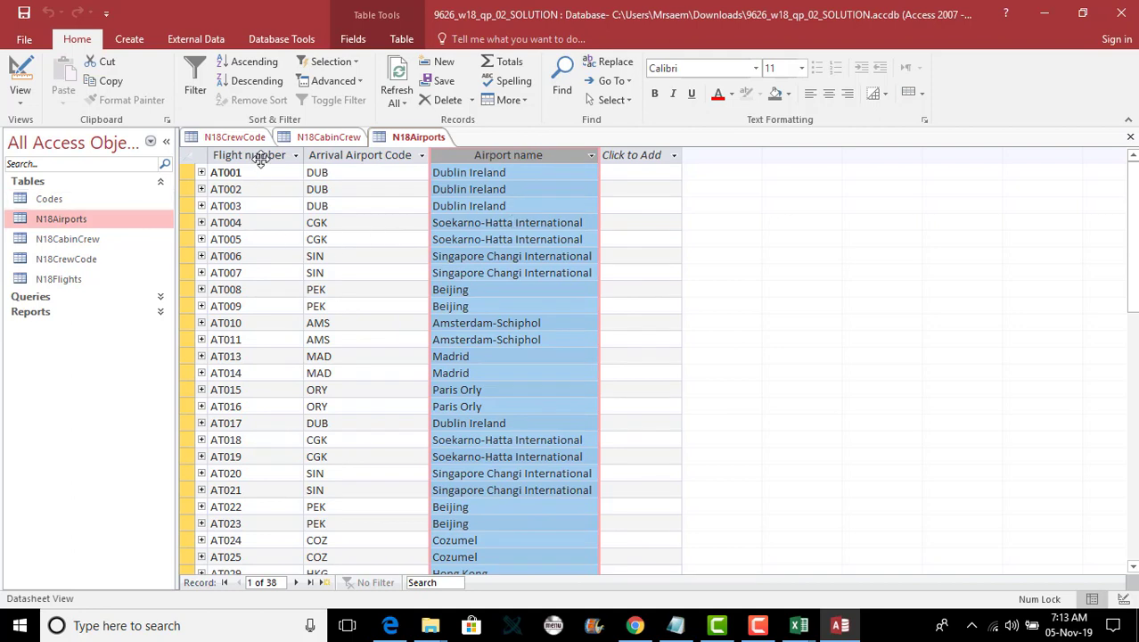
pyautogui.click(201, 173)
pyautogui.click(201, 173)
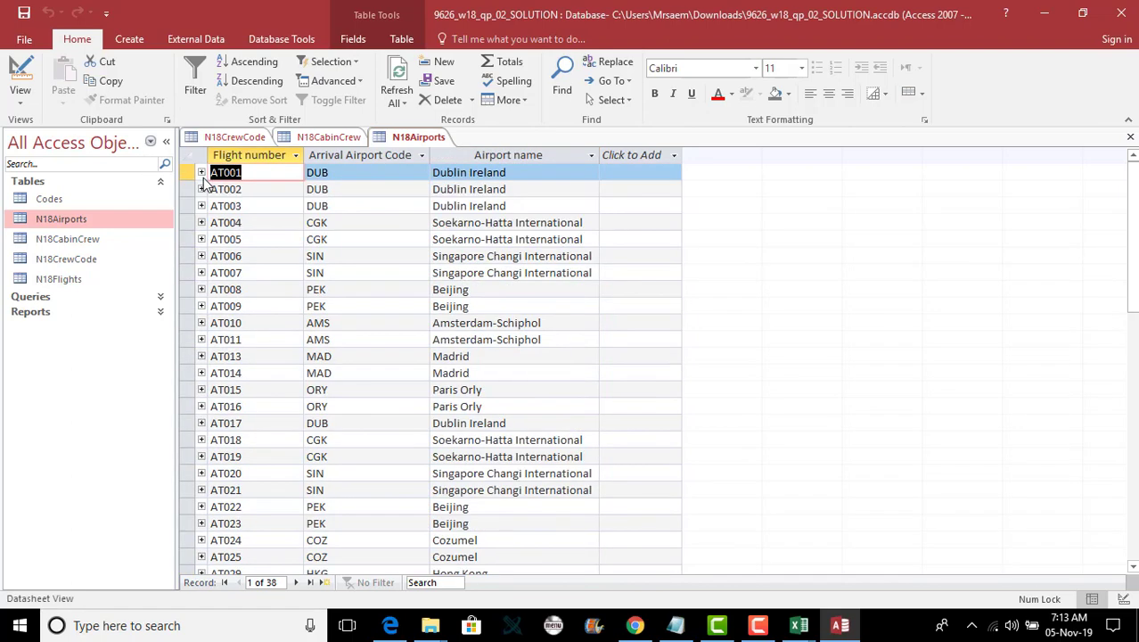
pyautogui.click(201, 173)
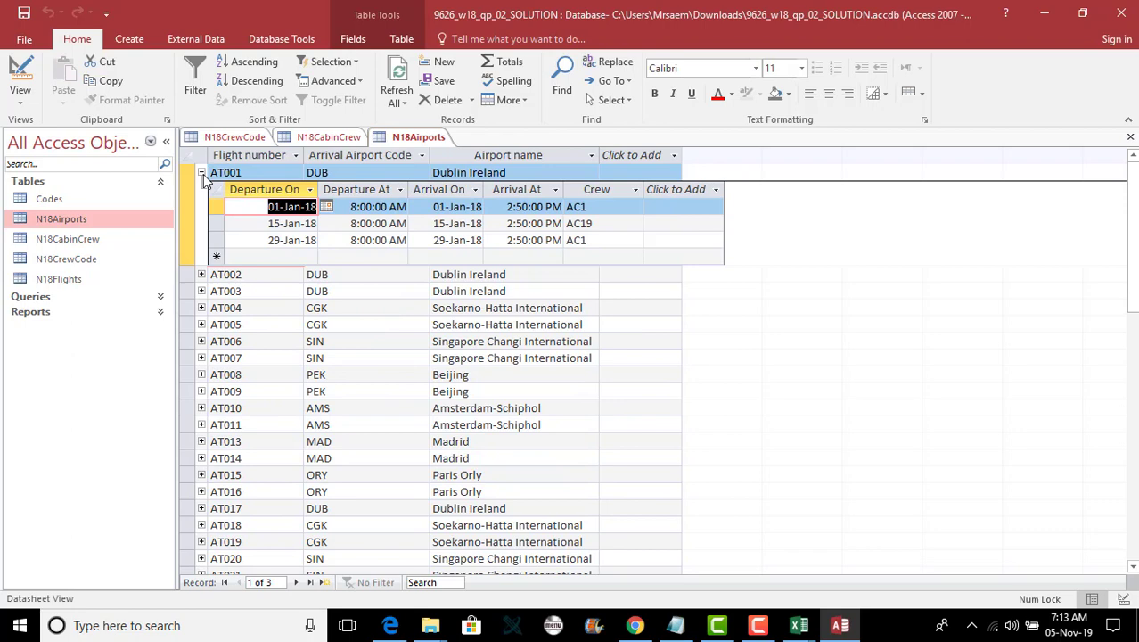
# - Collapse the flights related to AT001 in the N18Airports table
pyautogui.click(201, 173)
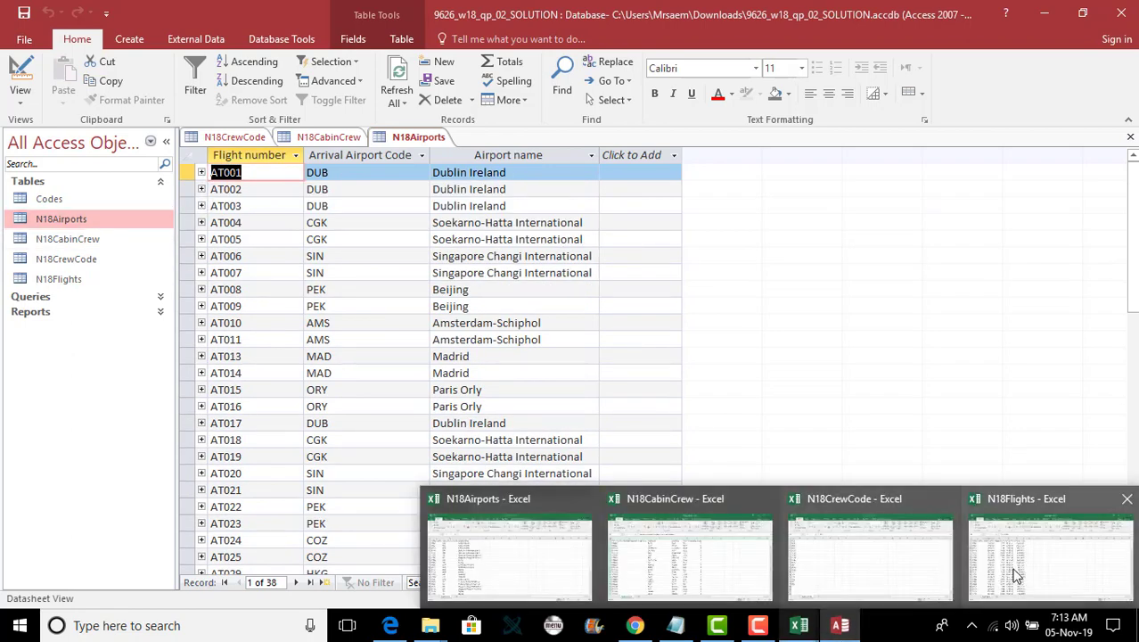
pyautogui.moveTo(1055, 565)
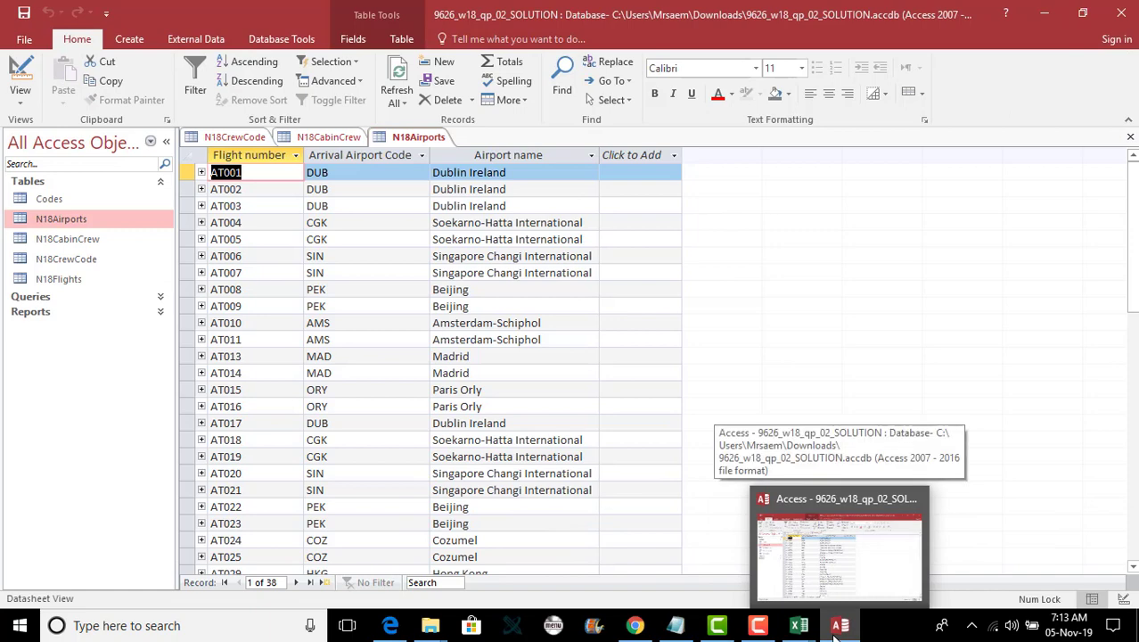
pyautogui.click(836, 634)
pyautogui.click(836, 635)
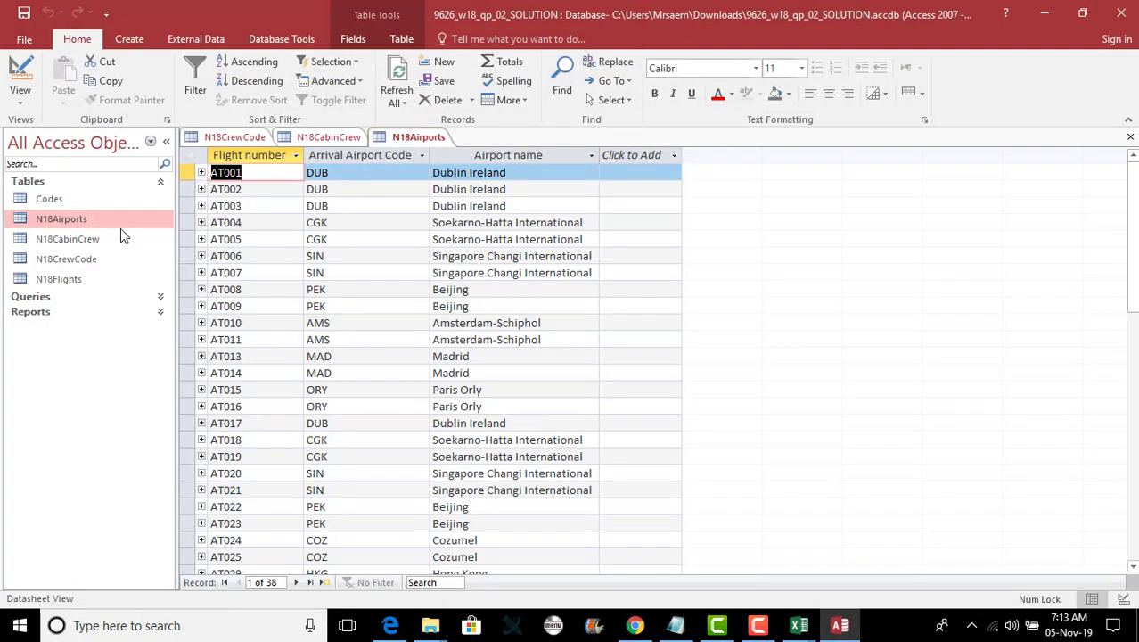
# - Open the Codes table and fit the Arrival Airport Code column's width to its heading
pyautogui.click(62, 201)
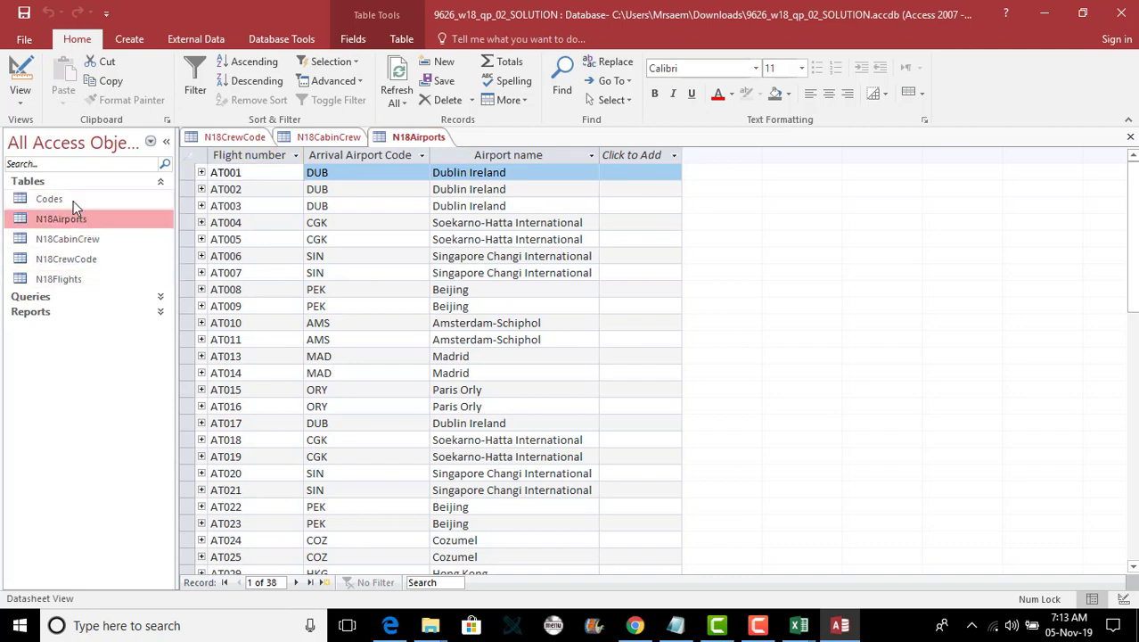
pyautogui.doubleClick(75, 202)
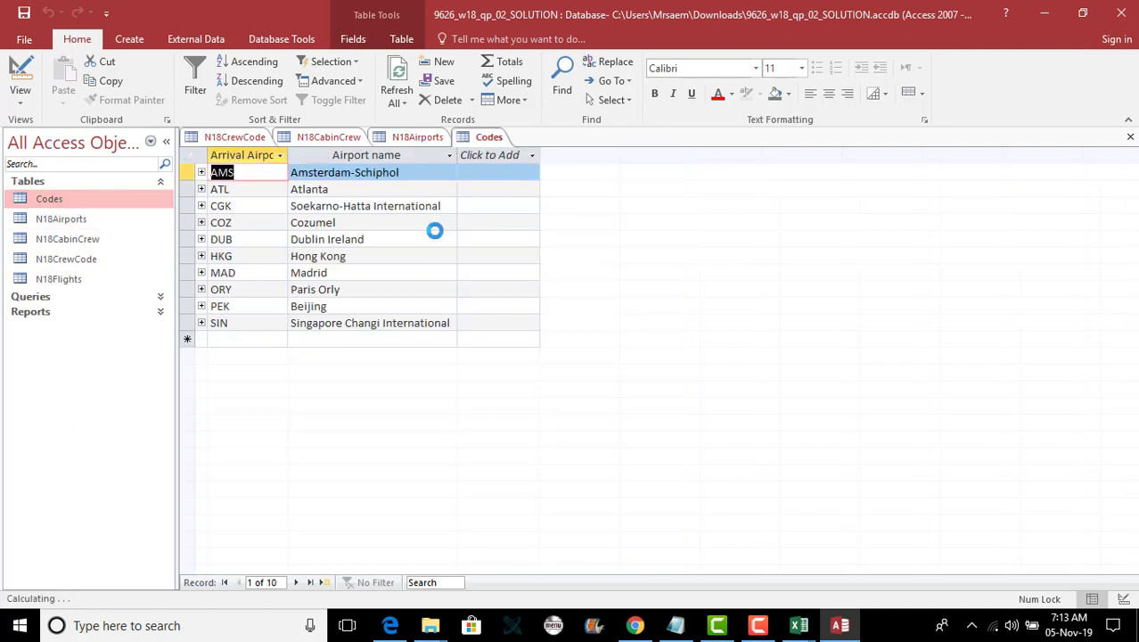
pyautogui.doubleClick(288, 151)
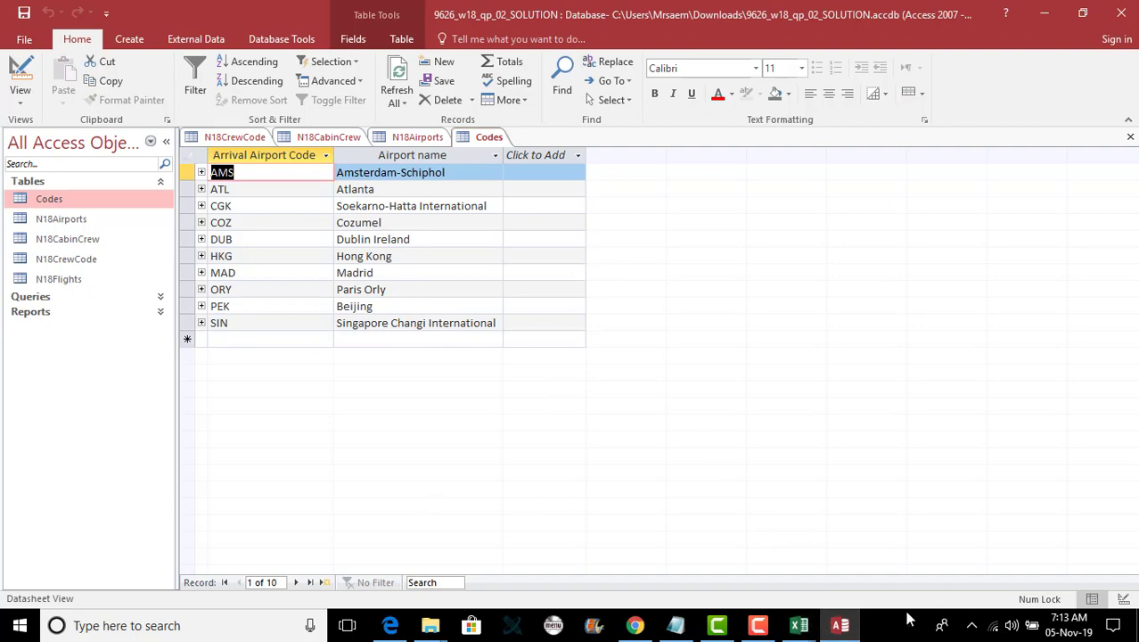
# - Switch to the N18Airports workbook in Excel and examine the repeated entries in its Arrival Airport Code and Airport name columns
pyautogui.click(798, 625)
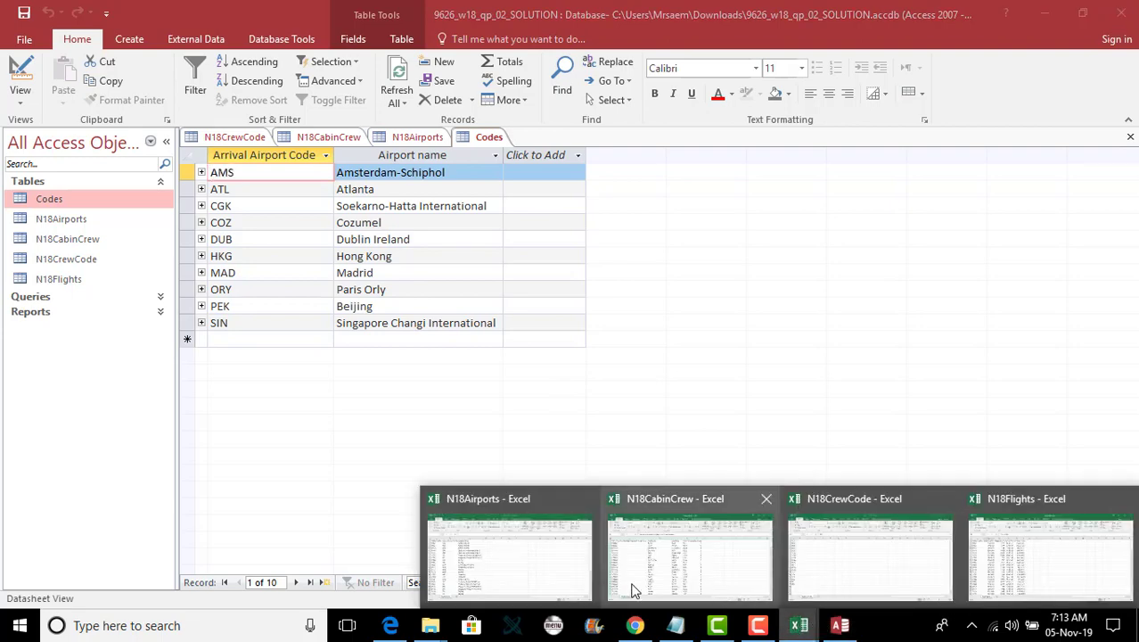
pyautogui.moveTo(530, 564)
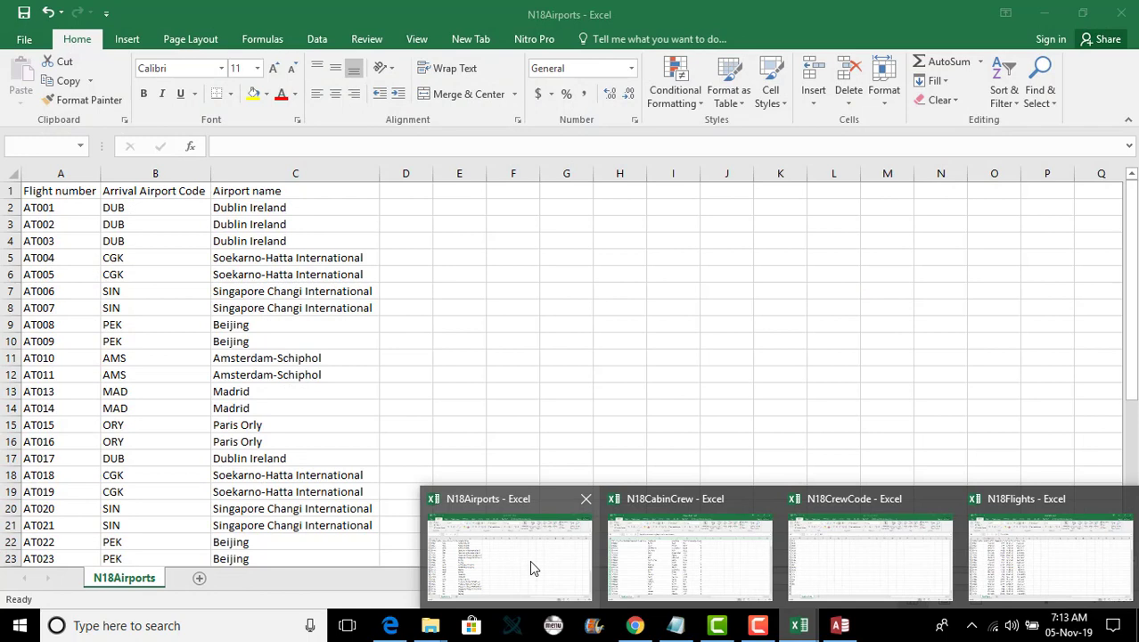
pyautogui.click(530, 563)
pyautogui.click(155, 326)
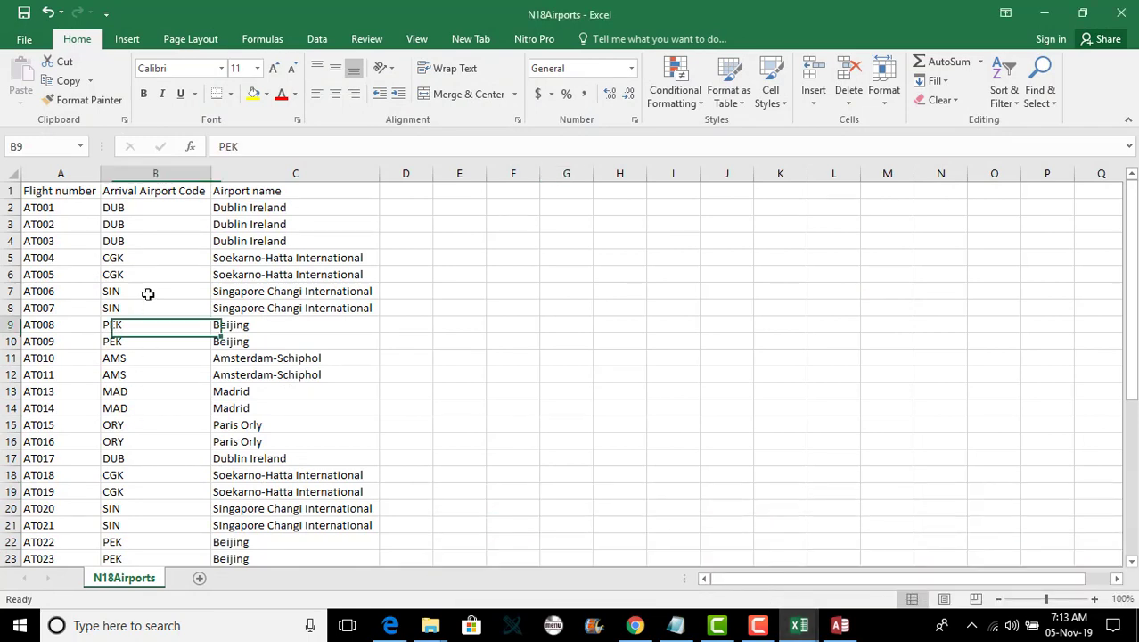
pyautogui.click(556, 328)
pyautogui.click(135, 237)
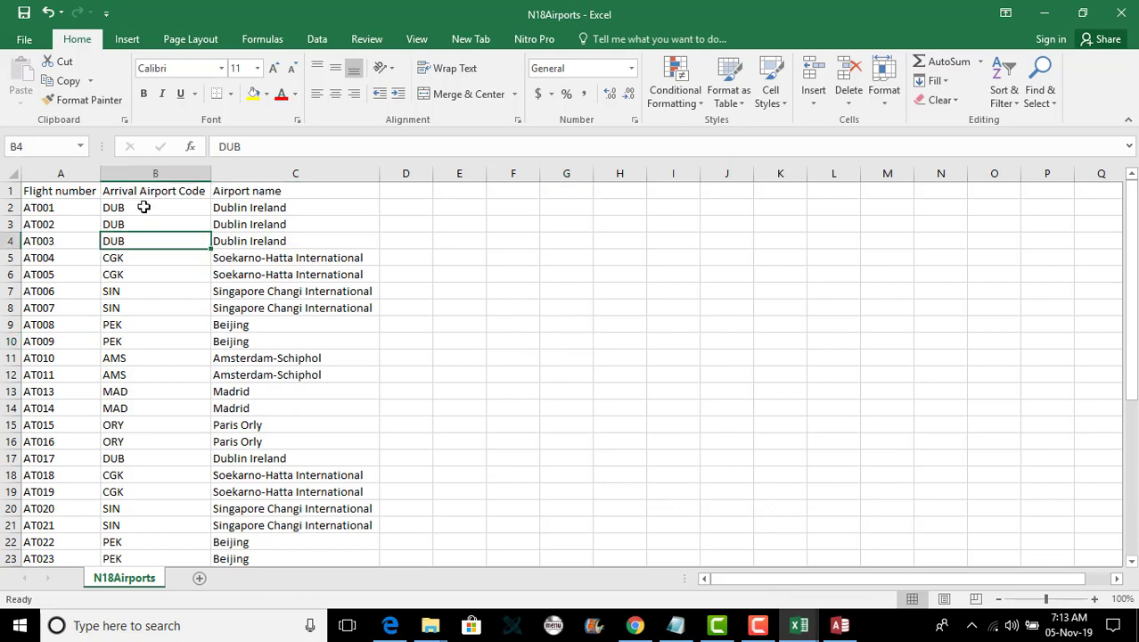
pyautogui.click(143, 207)
pyautogui.click(467, 252)
pyautogui.click(543, 355)
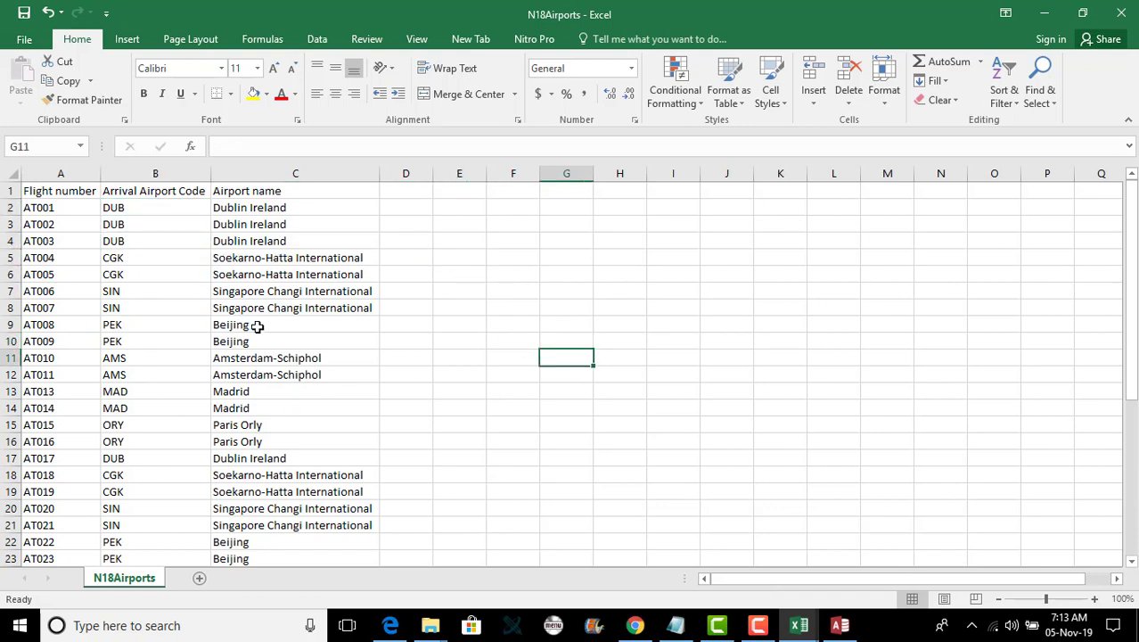
pyautogui.click(531, 358)
pyautogui.scroll(-2, 531, 420)
pyautogui.scroll(-10, 531, 420)
pyautogui.scroll(12, 532, 420)
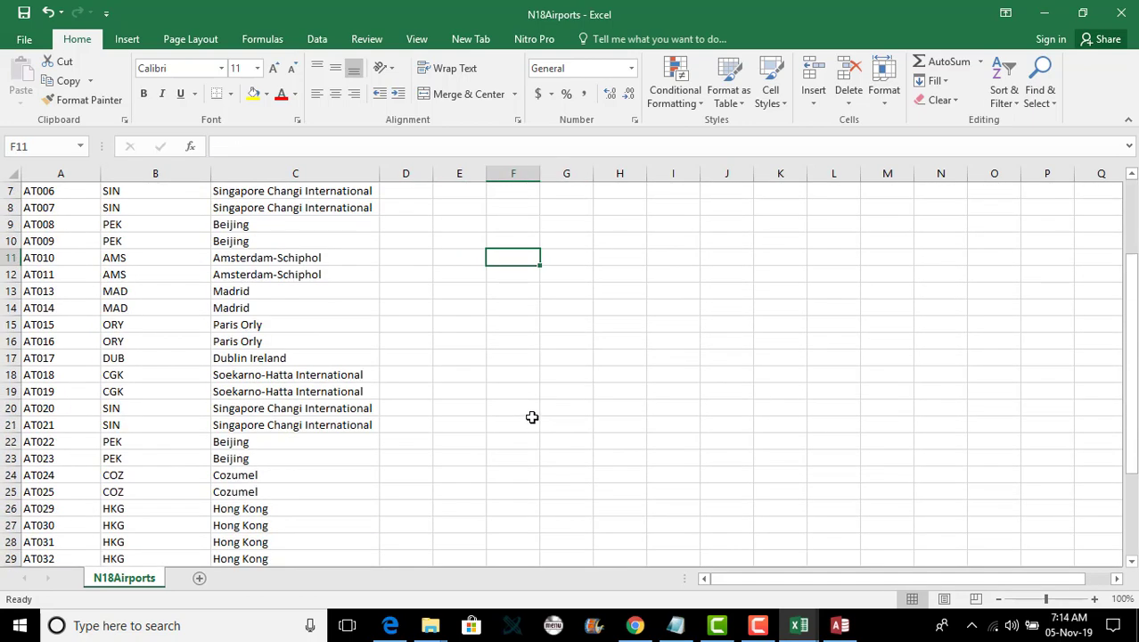
pyautogui.click(538, 252)
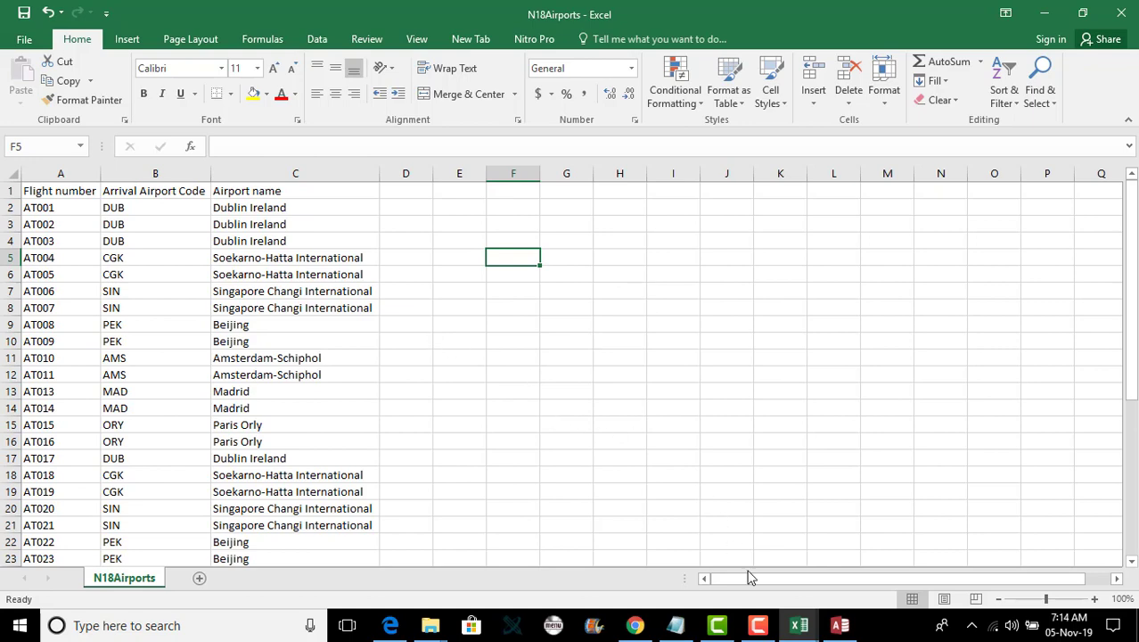
# - Compare the Codes table in Access with the airport code and name pairs in the N18Airports workbook
pyautogui.click(836, 626)
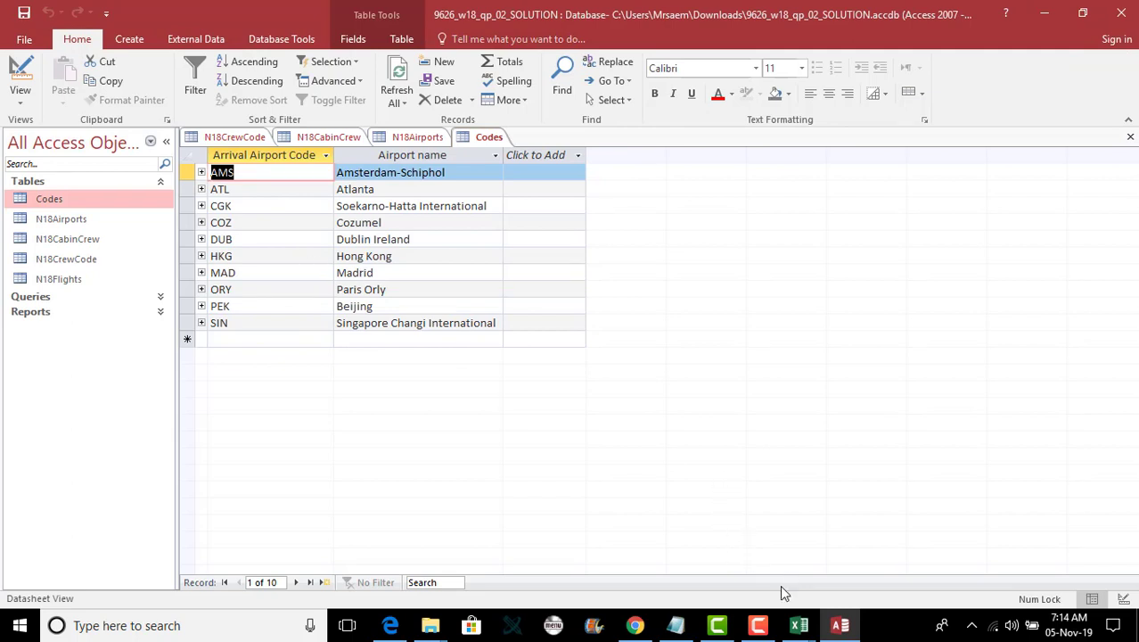
pyautogui.moveTo(797, 631)
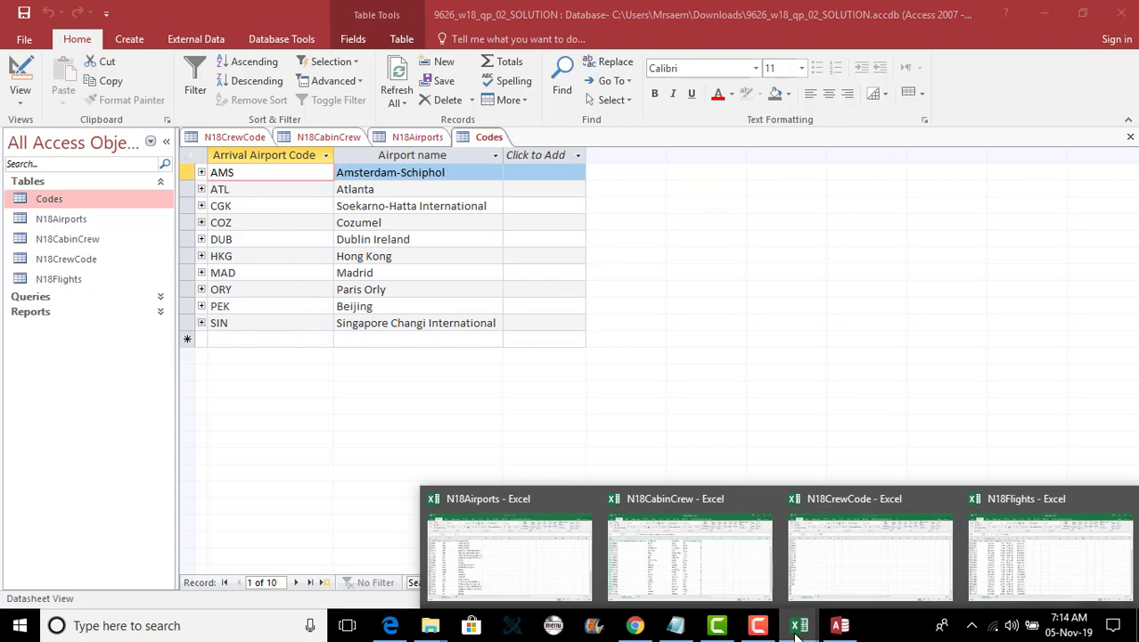
pyautogui.click(516, 575)
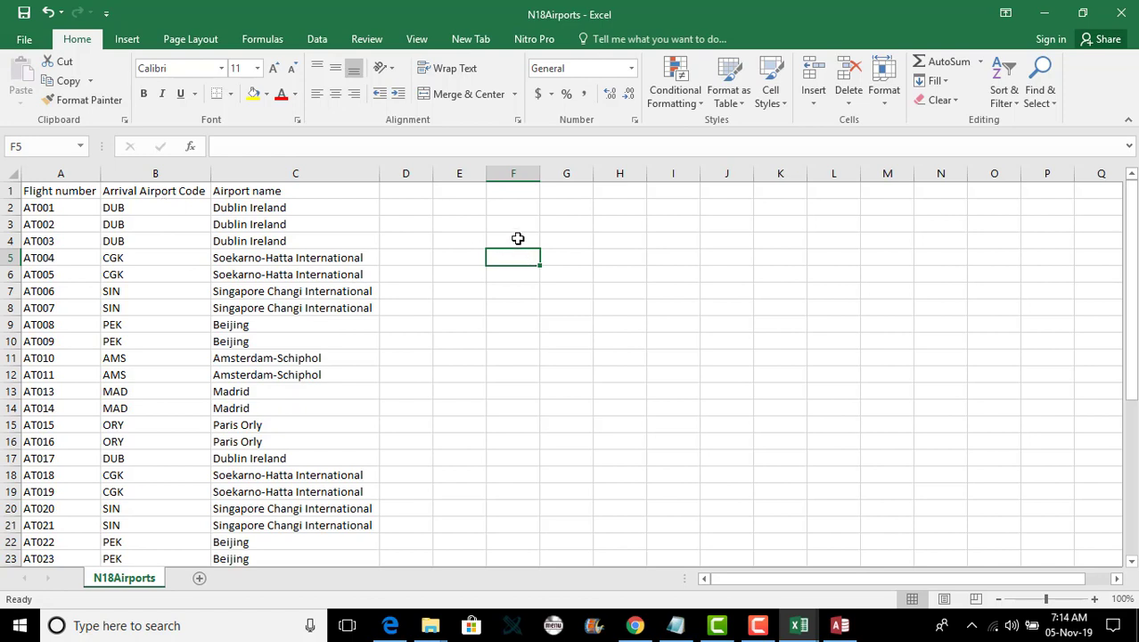
pyautogui.click(165, 213)
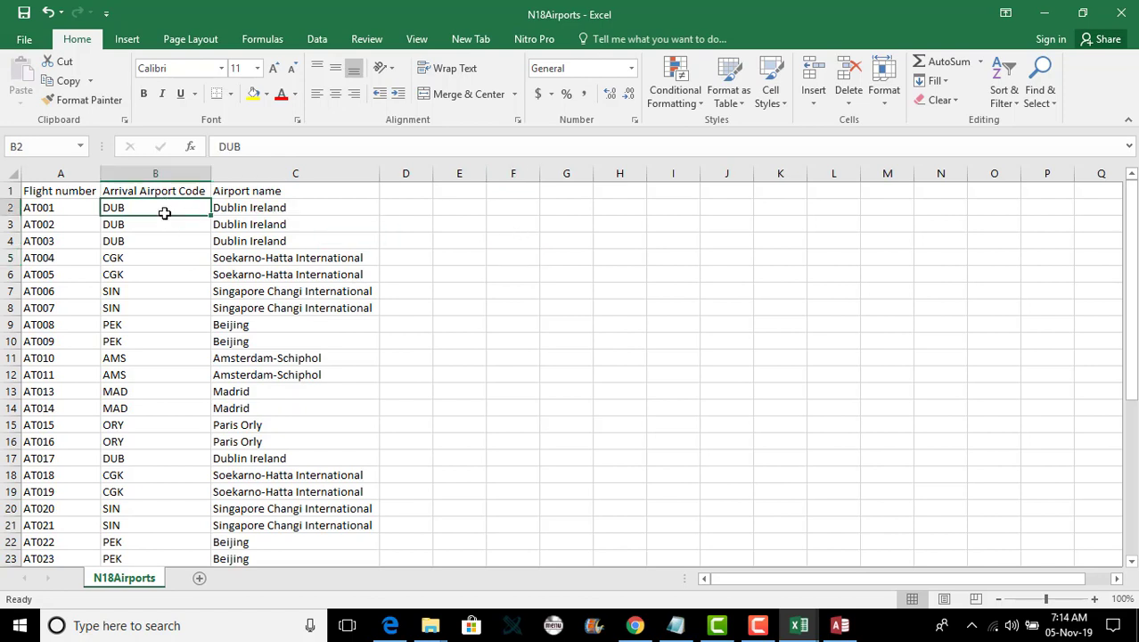
pyautogui.click(240, 211)
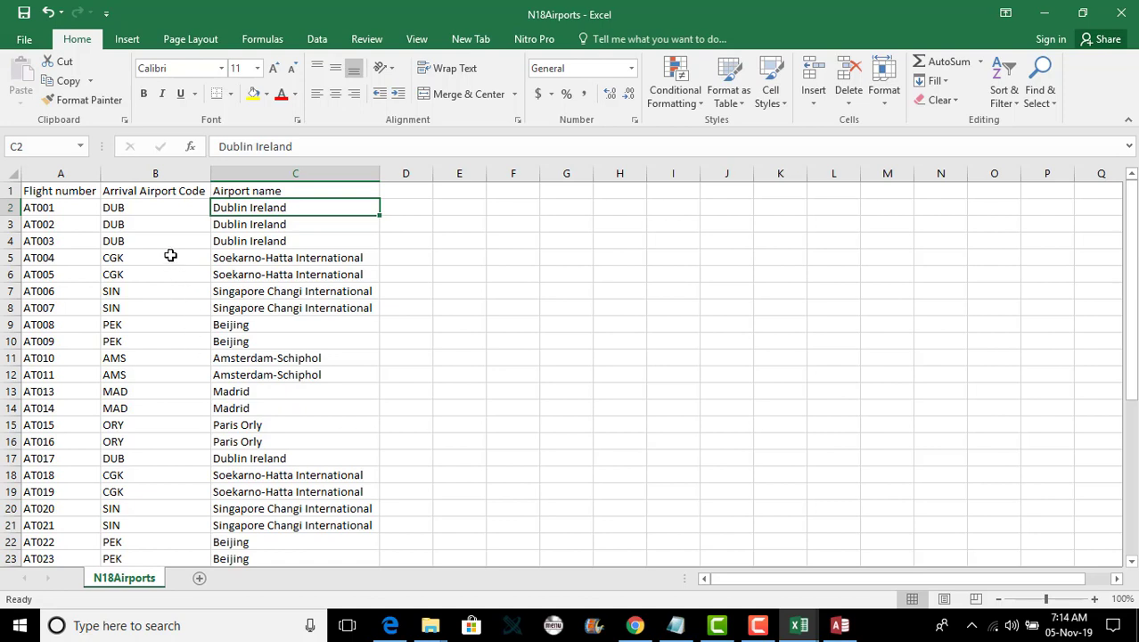
pyautogui.moveTo(144, 203); pyautogui.dragTo(249, 376)
pyautogui.click(169, 357)
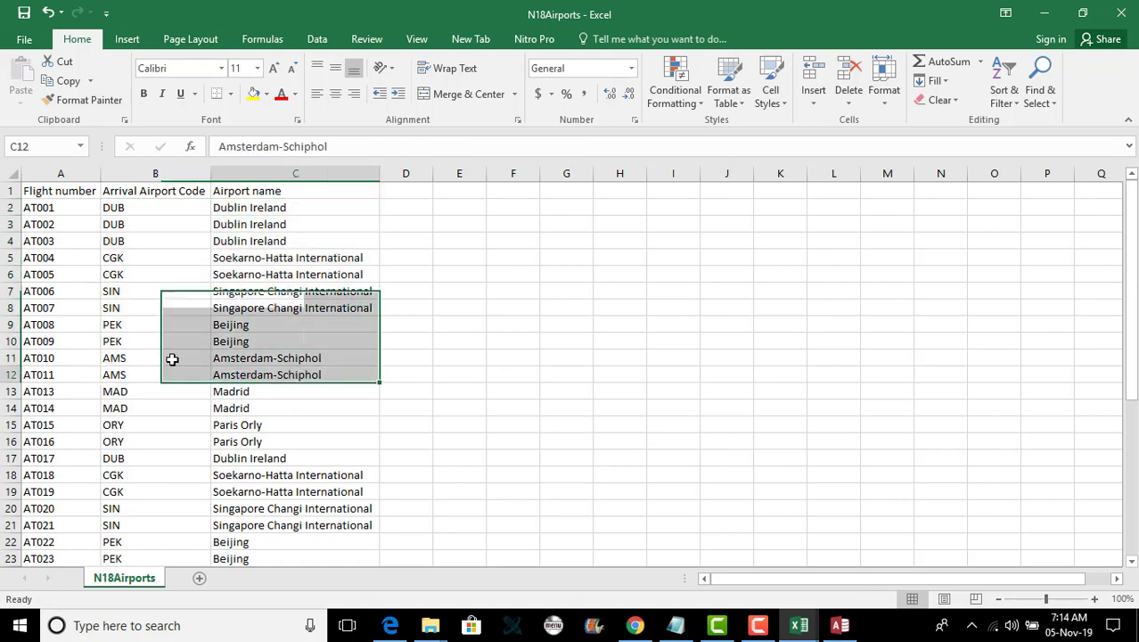
pyautogui.click(157, 271)
pyautogui.click(163, 223)
pyautogui.click(257, 223)
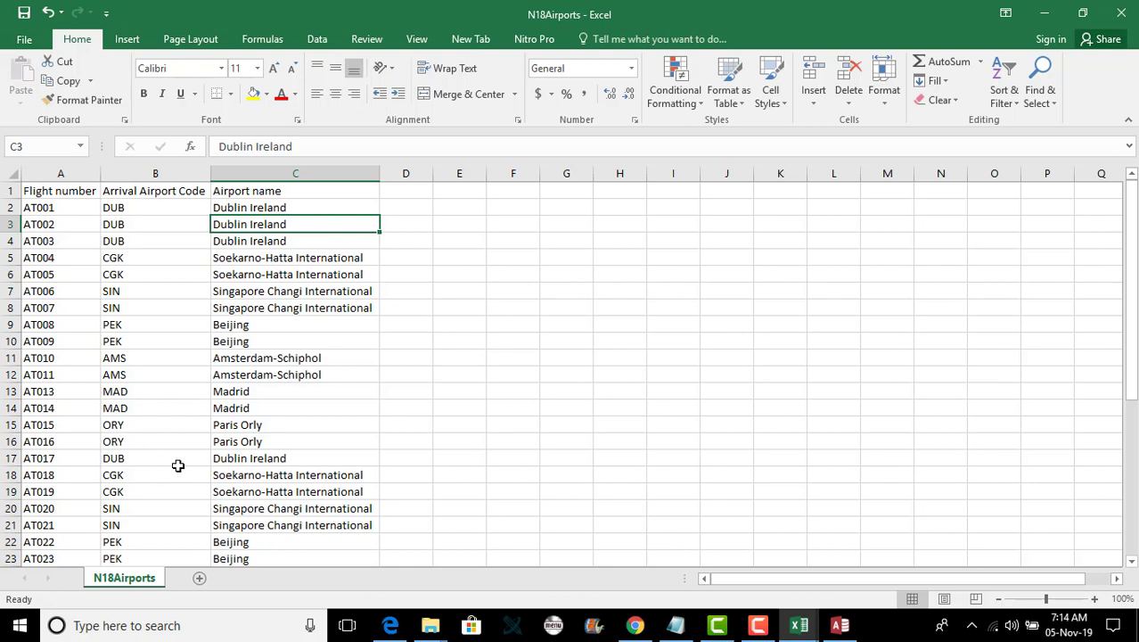
pyautogui.click(183, 407)
pyautogui.click(181, 273)
pyautogui.click(181, 224)
pyautogui.click(537, 308)
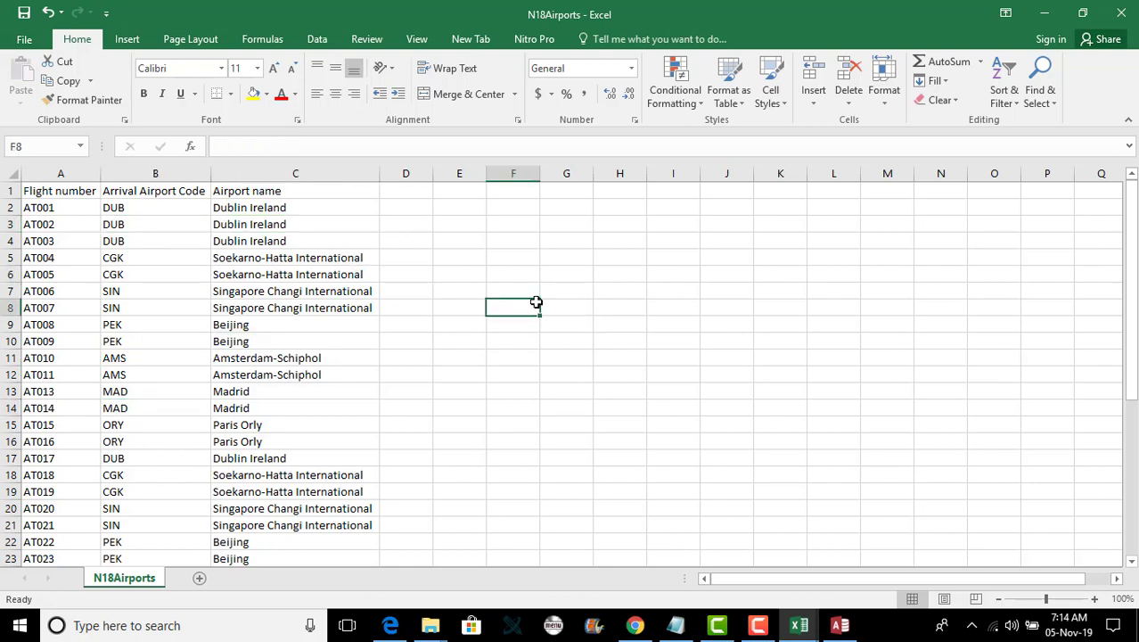
pyautogui.press('Up')
pyautogui.press('Up')
pyautogui.press('Up')
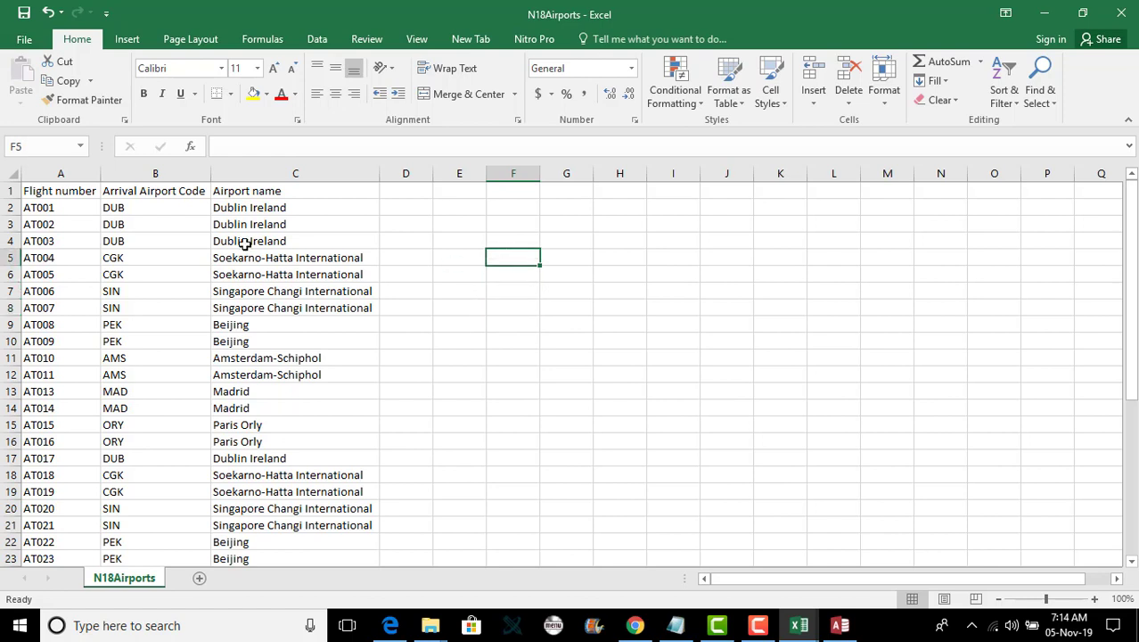
# - With cell F2 selected, start an Advanced Filter using the arrival airport codes in B2:B39 as the list range
pyautogui.click(491, 211)
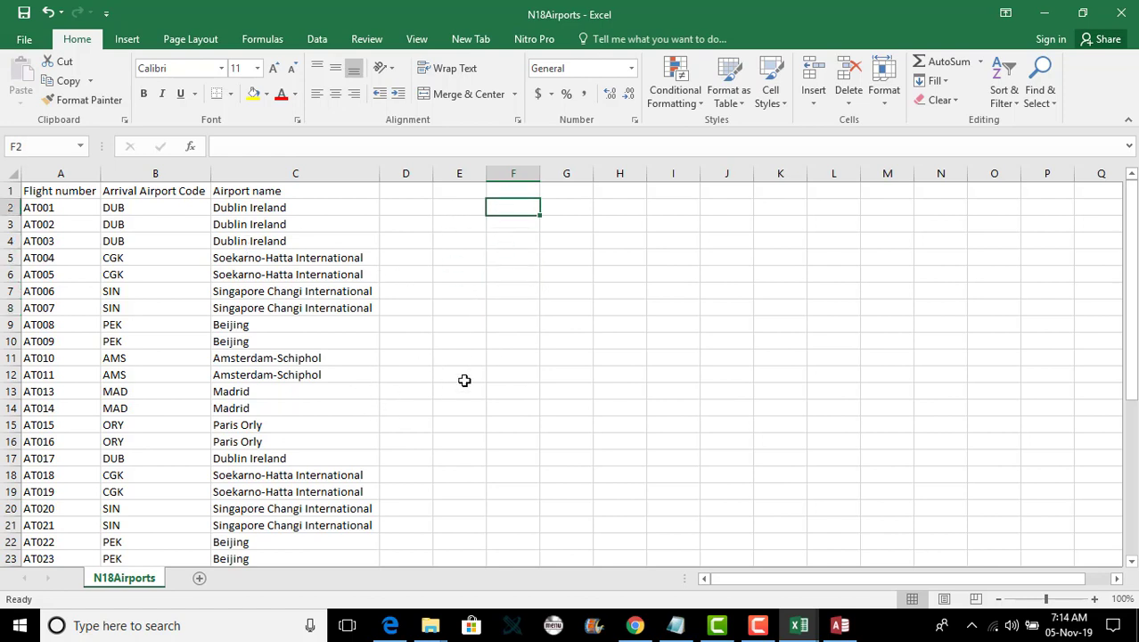
pyautogui.click(509, 291)
pyautogui.click(515, 228)
pyautogui.click(507, 208)
pyautogui.click(595, 102)
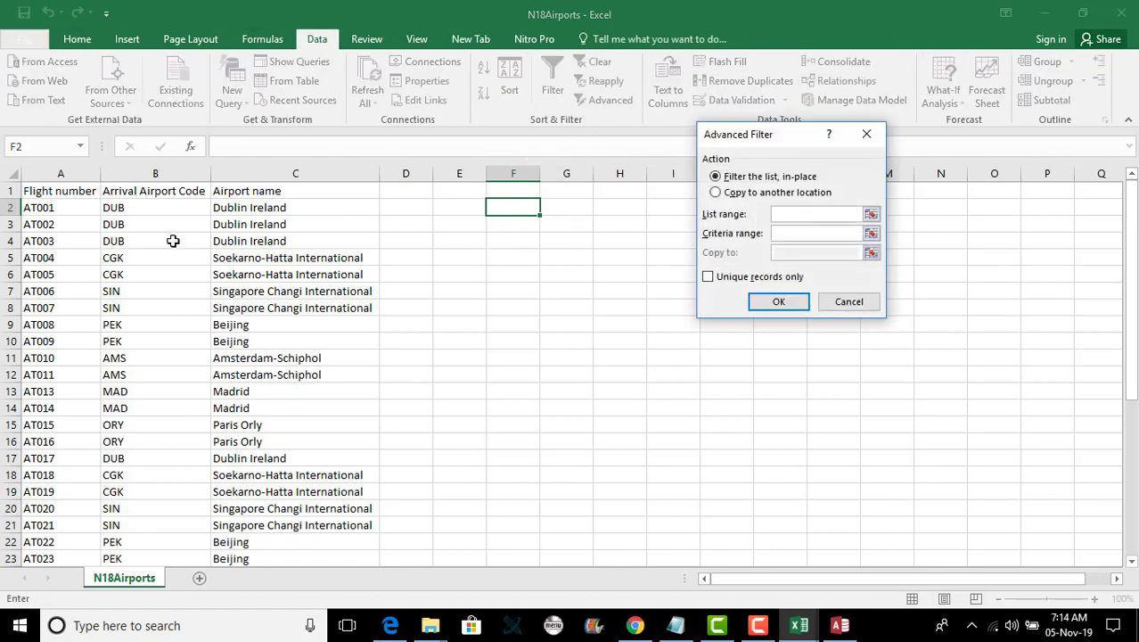
pyautogui.moveTo(153, 208); pyautogui.dragTo(148, 472)
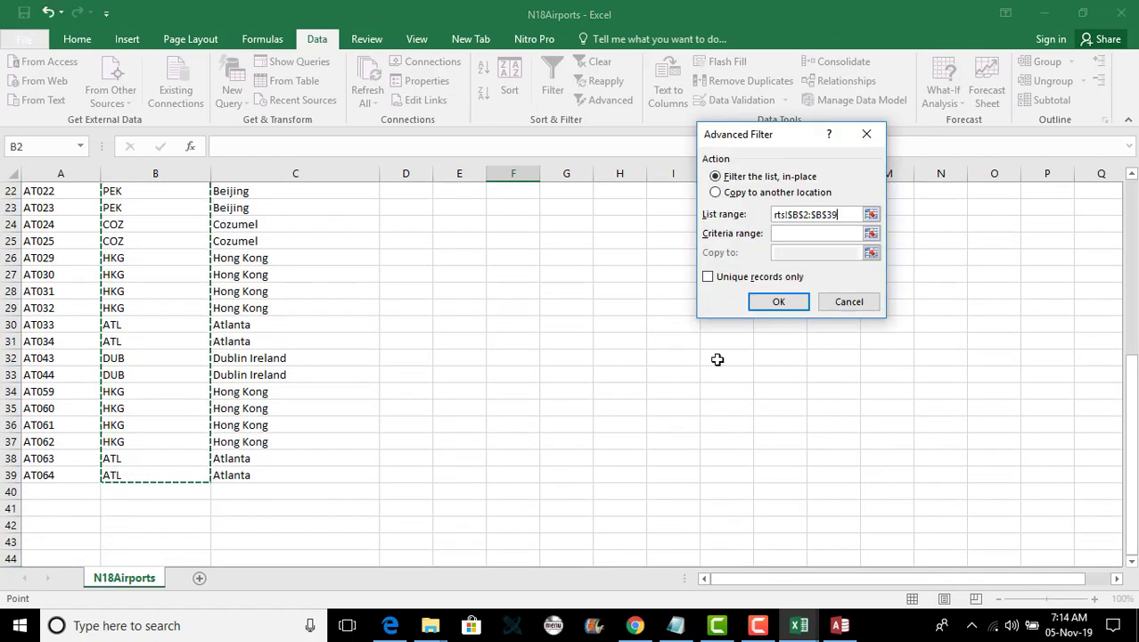
# - Set the filter to copy unique records only to F2:F11, and run it, allowing the copy to extend past the destination range
pyautogui.click(720, 193)
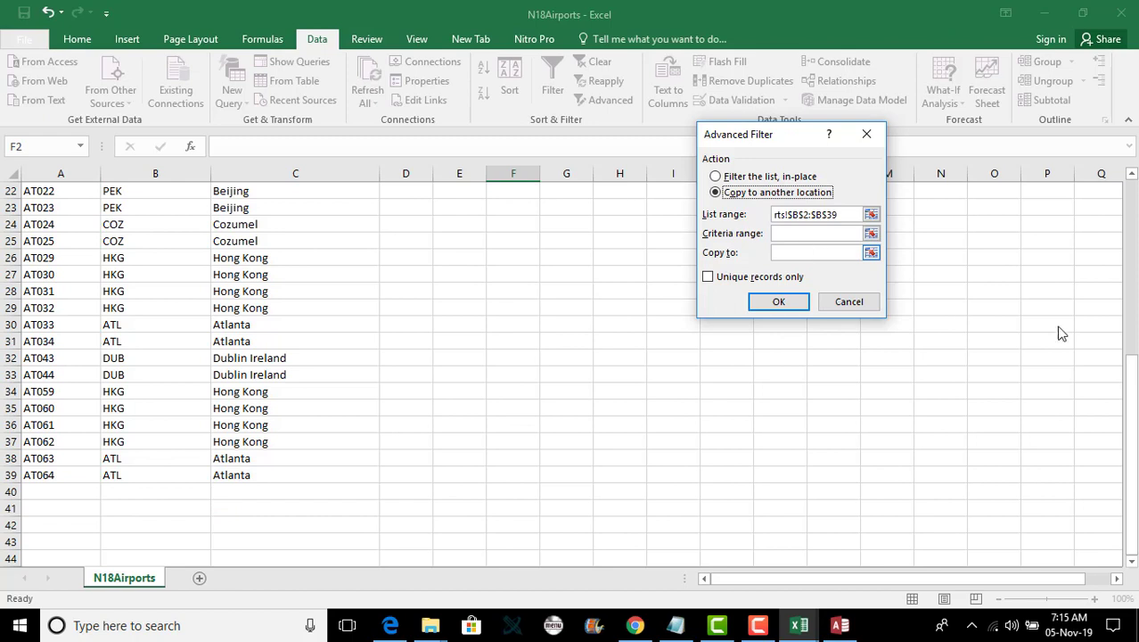
pyautogui.click(708, 277)
pyautogui.click(773, 253)
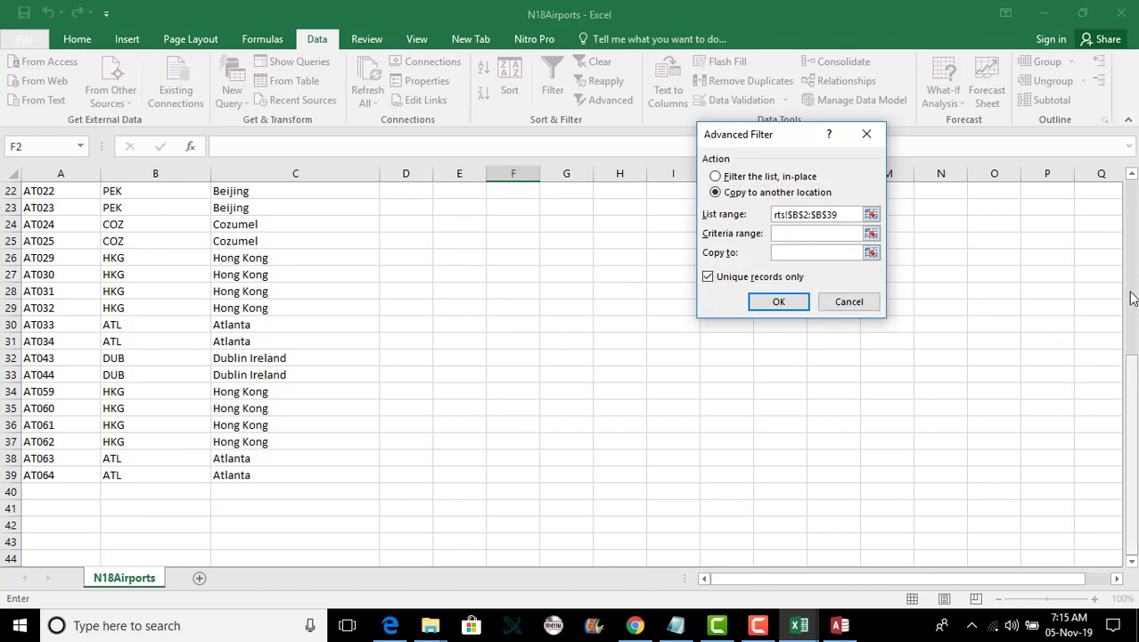
pyautogui.scroll(7, 539, 294)
pyautogui.moveTo(509, 214); pyautogui.dragTo(504, 362)
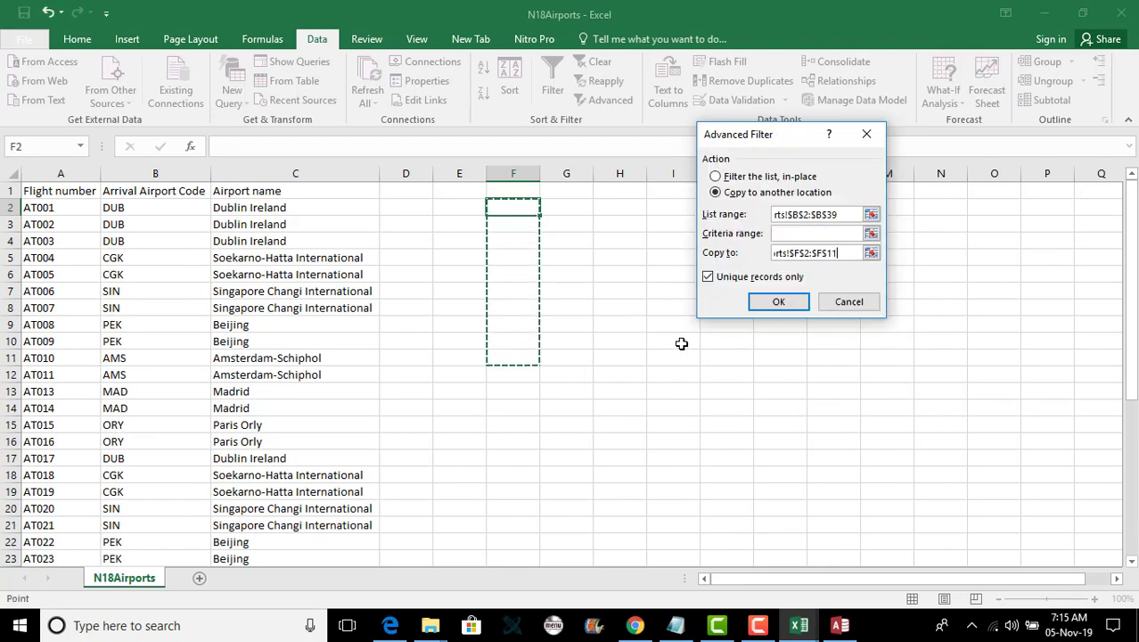
pyautogui.click(779, 303)
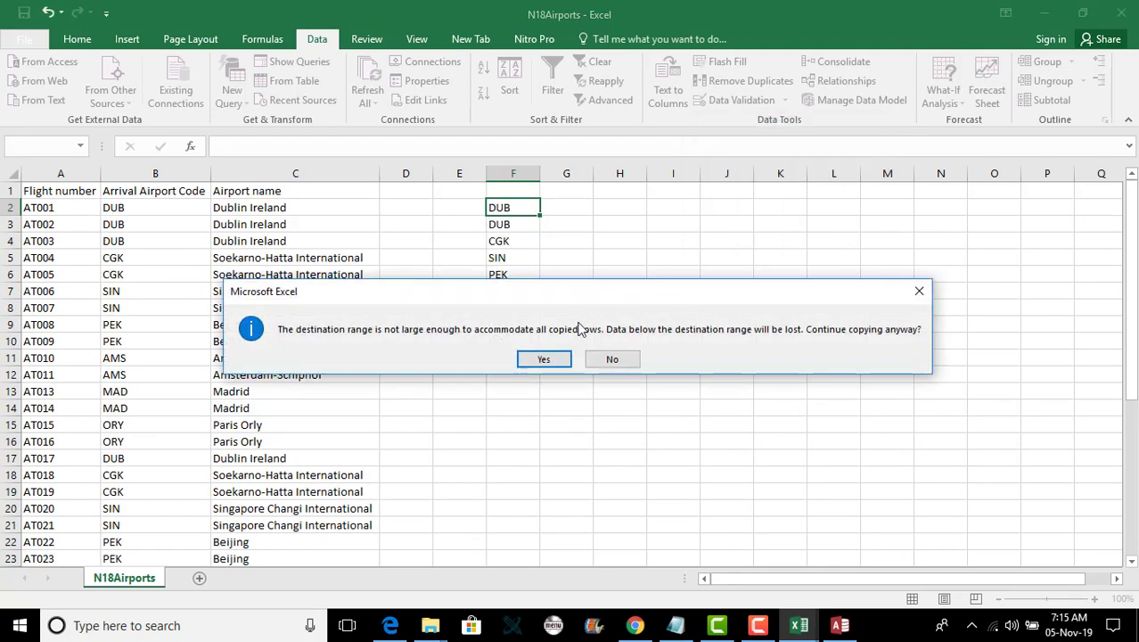
pyautogui.click(545, 359)
# - Replace the duplicate DUB in F2 with the heading Airport Code and fit column F to its contents
pyautogui.click(519, 242)
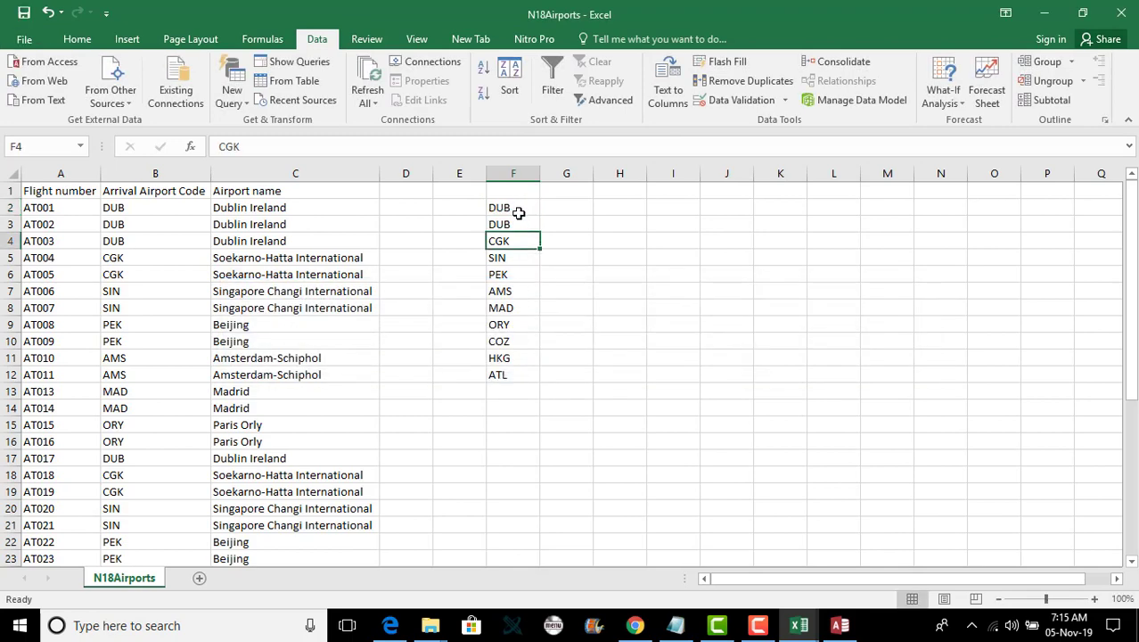
pyautogui.click(518, 212)
pyautogui.press('Delete')
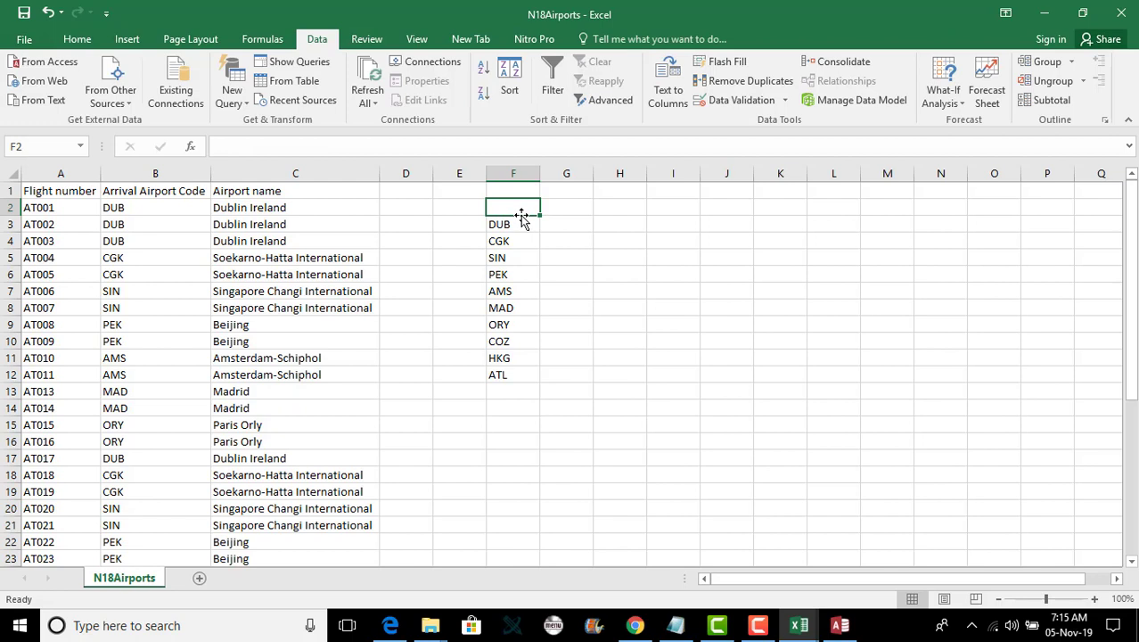
pyautogui.write('Airport Code')
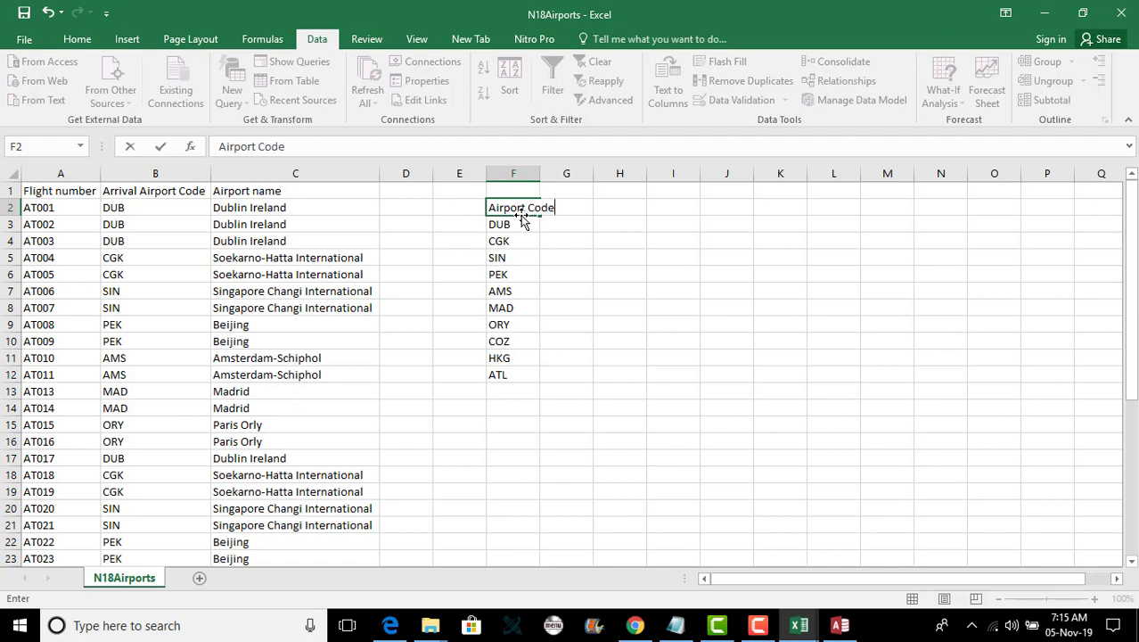
pyautogui.click(602, 275)
pyautogui.doubleClick(540, 171)
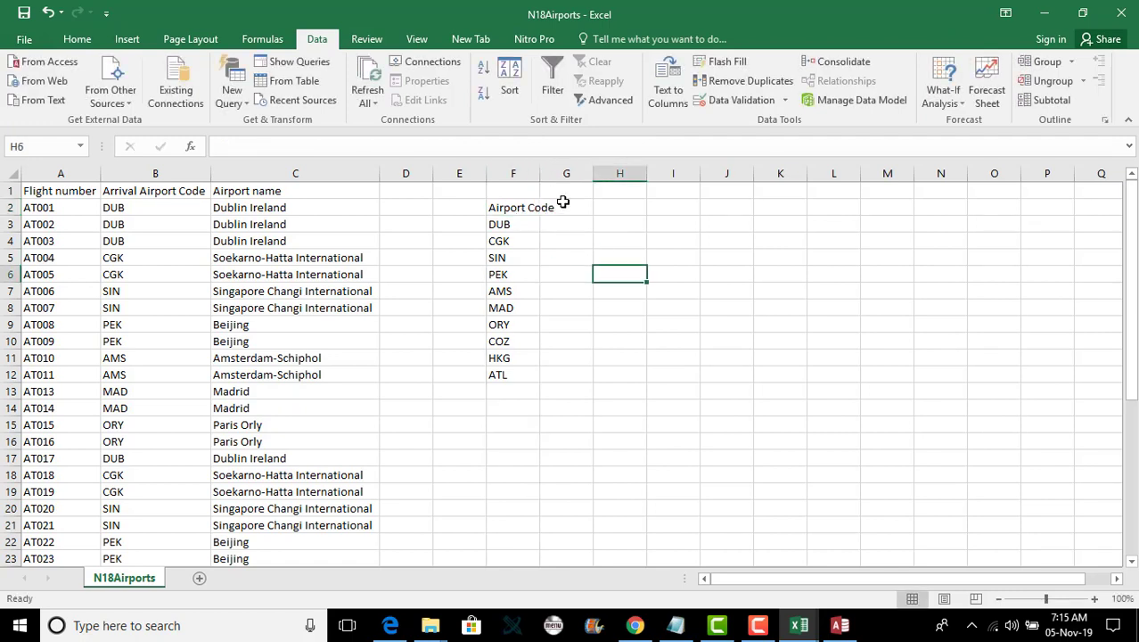
# - Enter the heading Airport Name in cell G2 beside the list of unique codes
pyautogui.click(596, 212)
pyautogui.write('A')
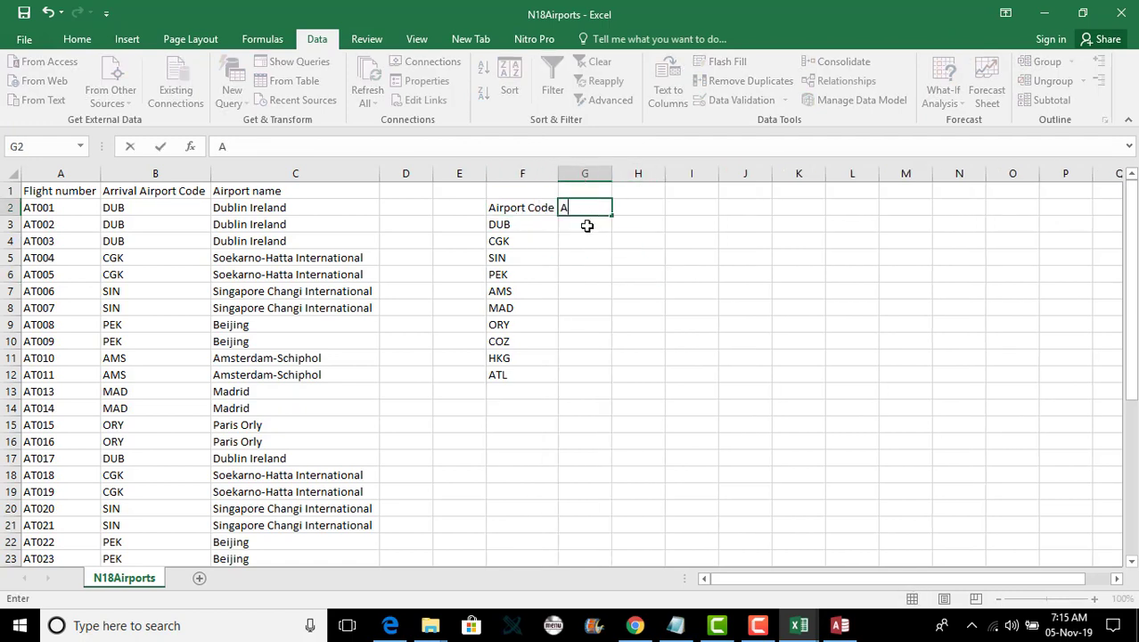
pyautogui.write('irport Name')
pyautogui.press('Return')
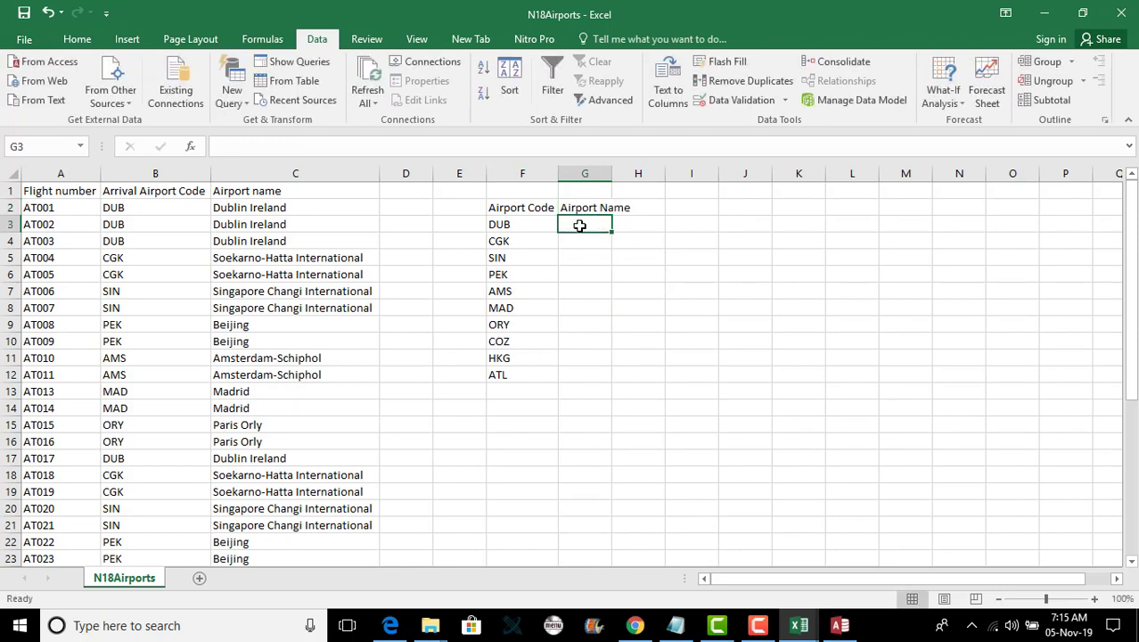
pyautogui.click(460, 144)
pyautogui.write('=v')
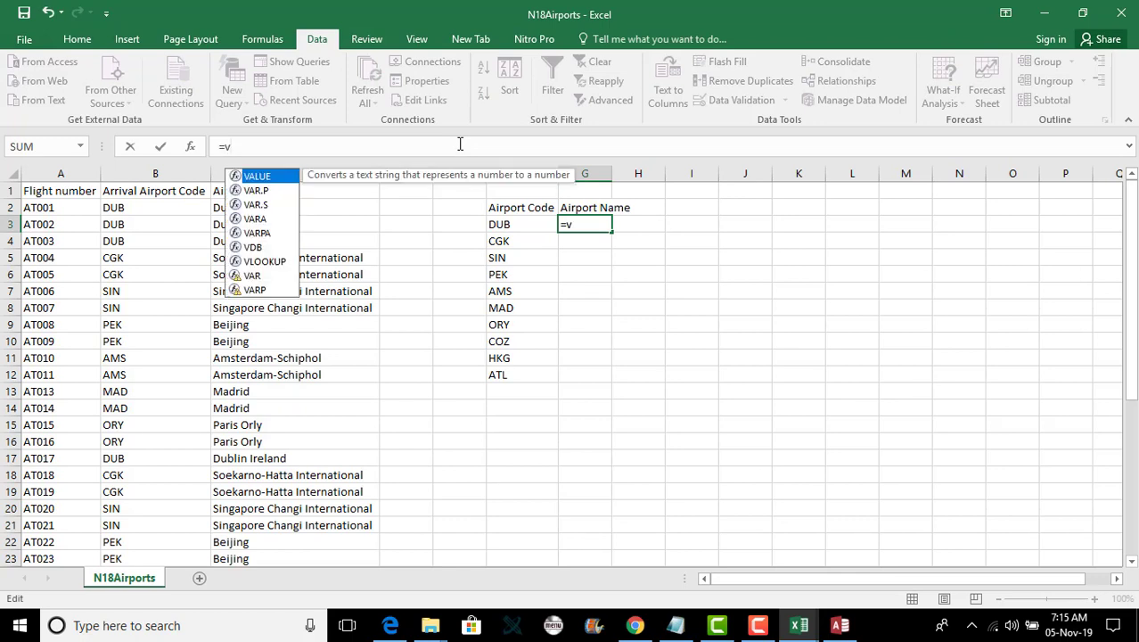
pyautogui.press('BackSpace')
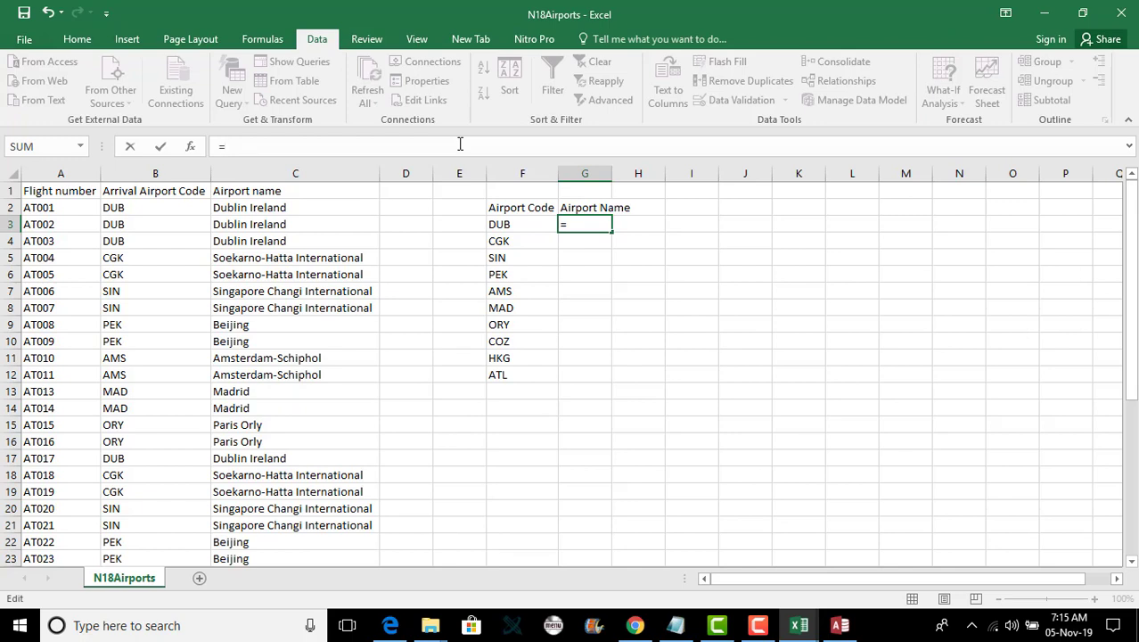
pyautogui.press('BackSpace')
pyautogui.click(129, 147)
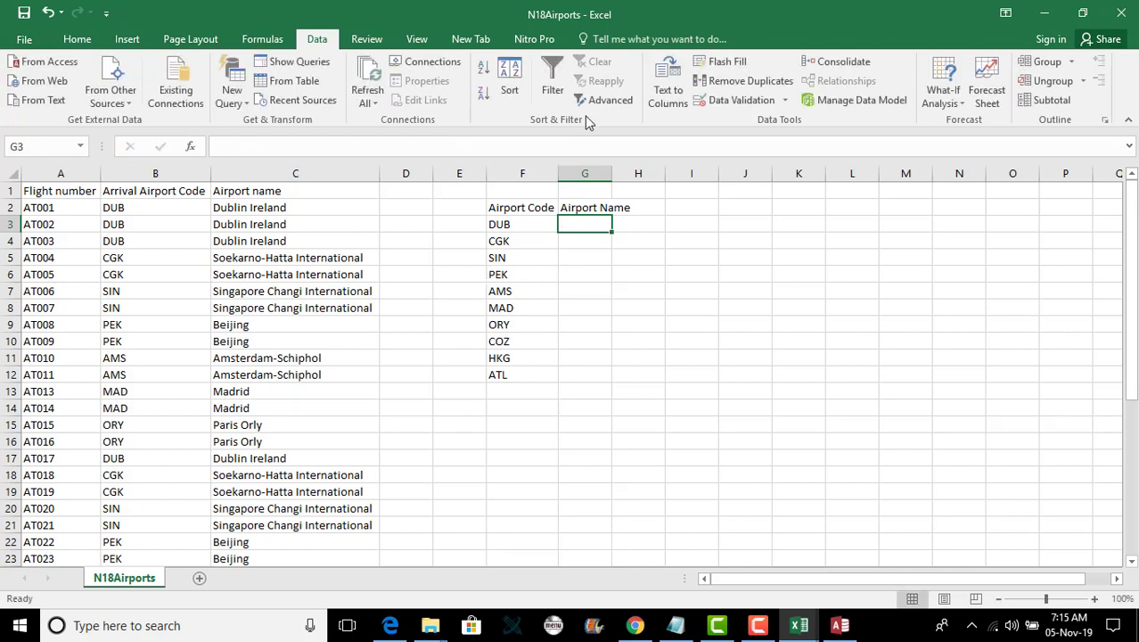
# - Start an Advanced Filter that copies to another location, using the airport names in C2:C39 as the list range
pyautogui.click(606, 100)
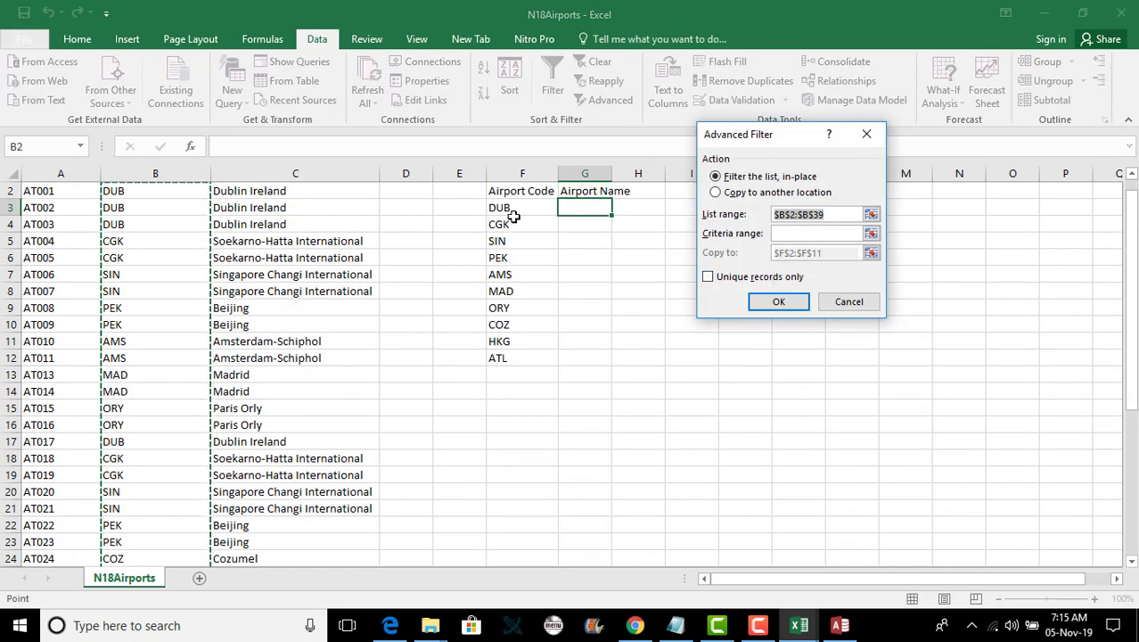
pyautogui.click(718, 192)
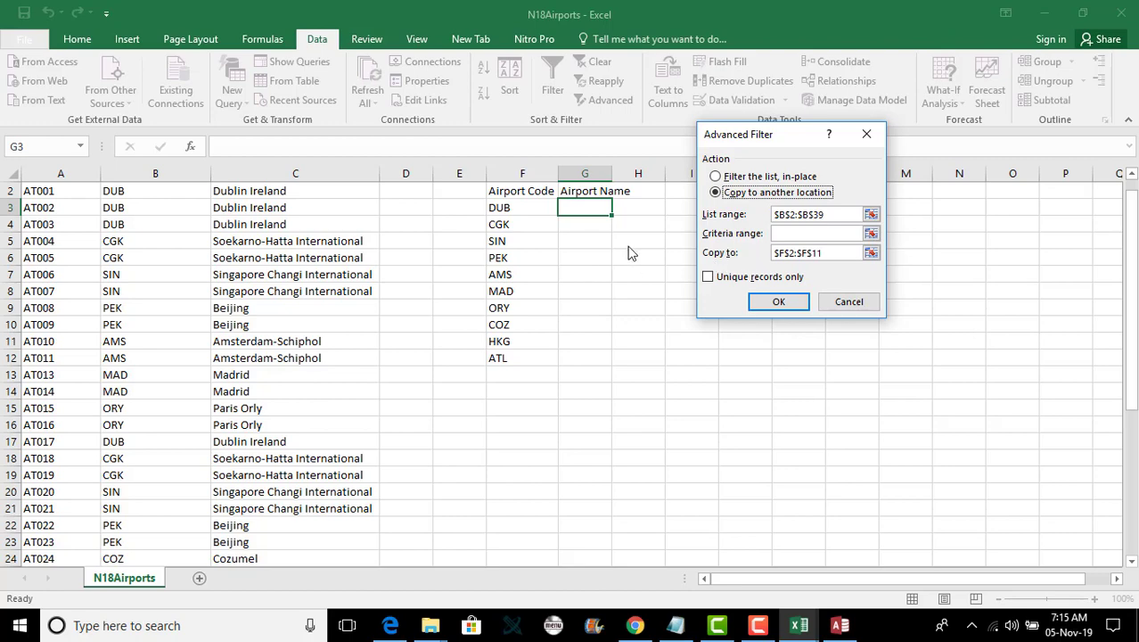
pyautogui.moveTo(830, 218); pyautogui.dragTo(756, 217)
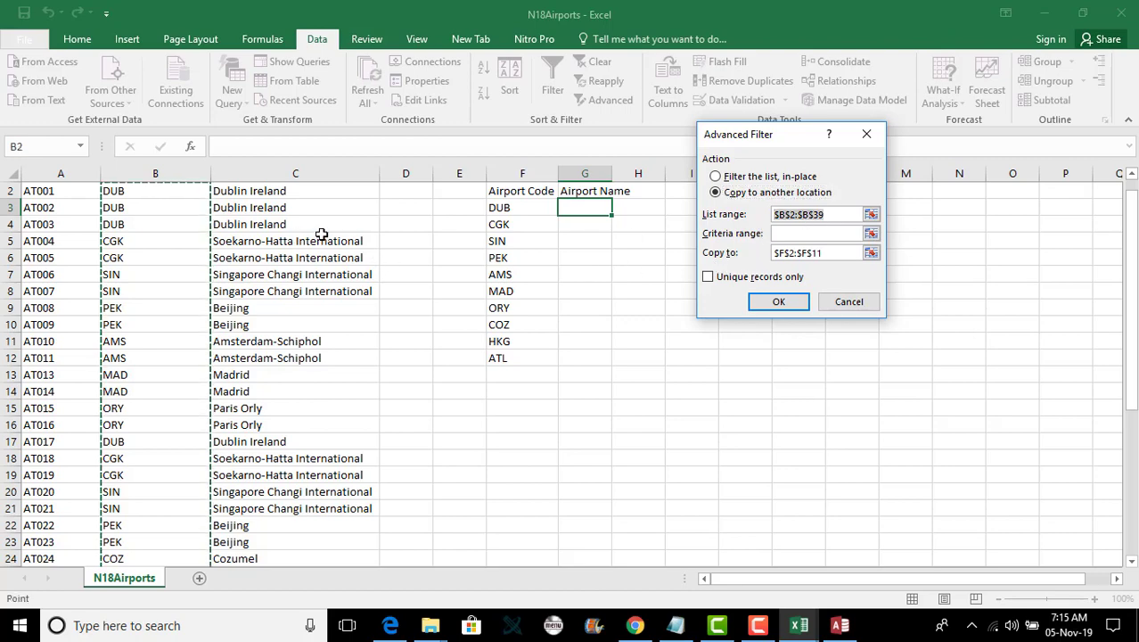
pyautogui.press('Delete')
pyautogui.scroll(1, 301, 208)
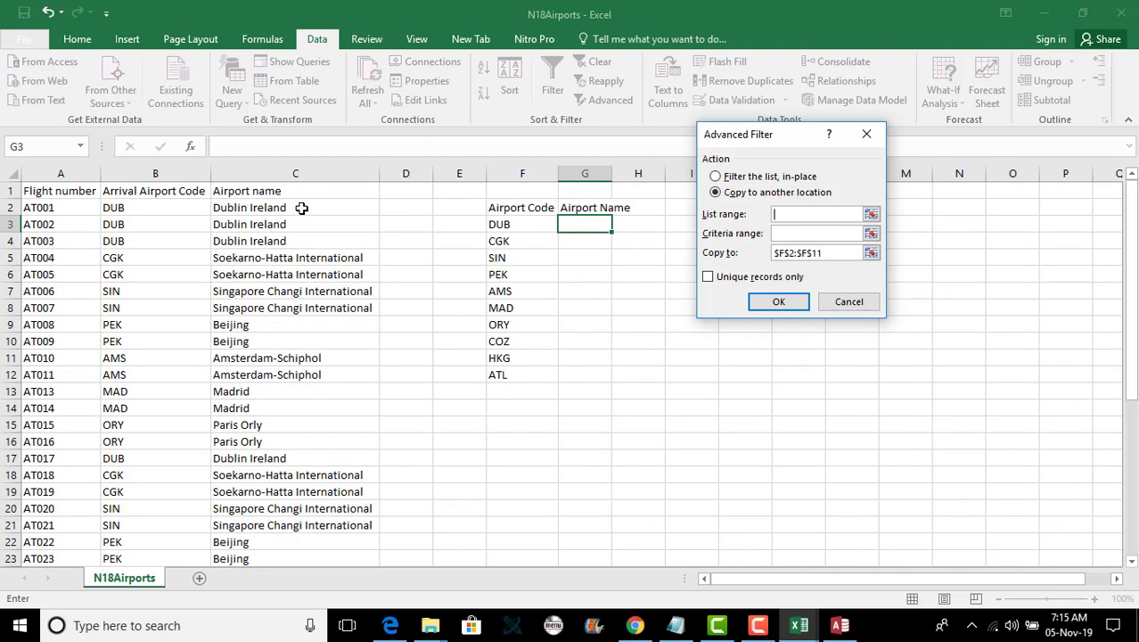
pyautogui.moveTo(301, 207); pyautogui.dragTo(280, 509)
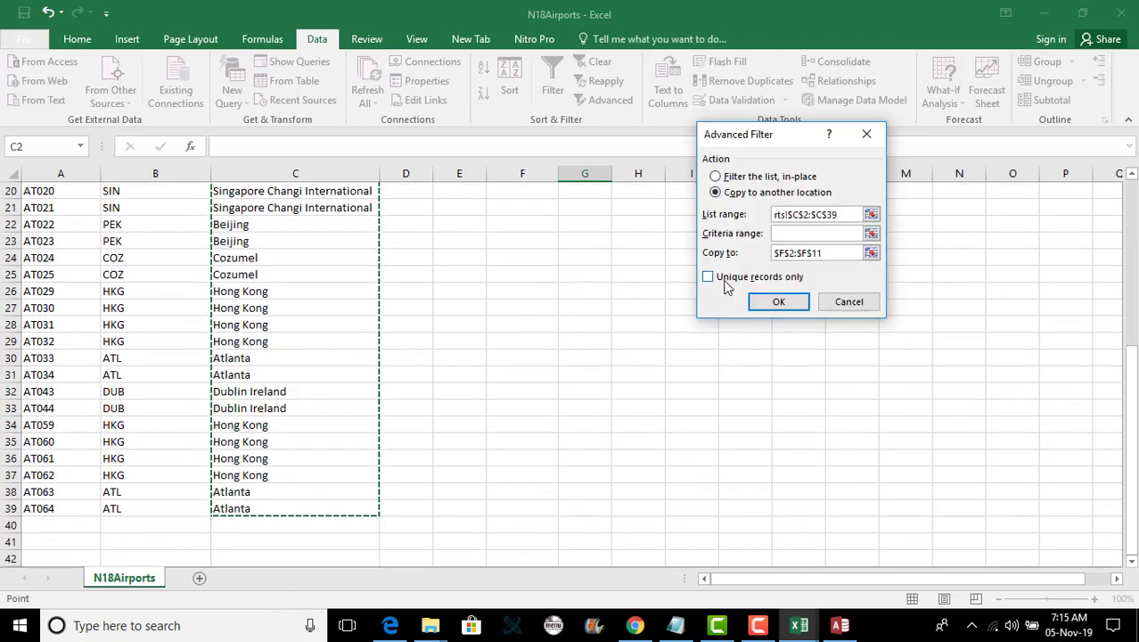
# - Set the filter to copy unique records only to G3:G12, and run it, allowing the copy to extend past the destination range
pyautogui.click(727, 283)
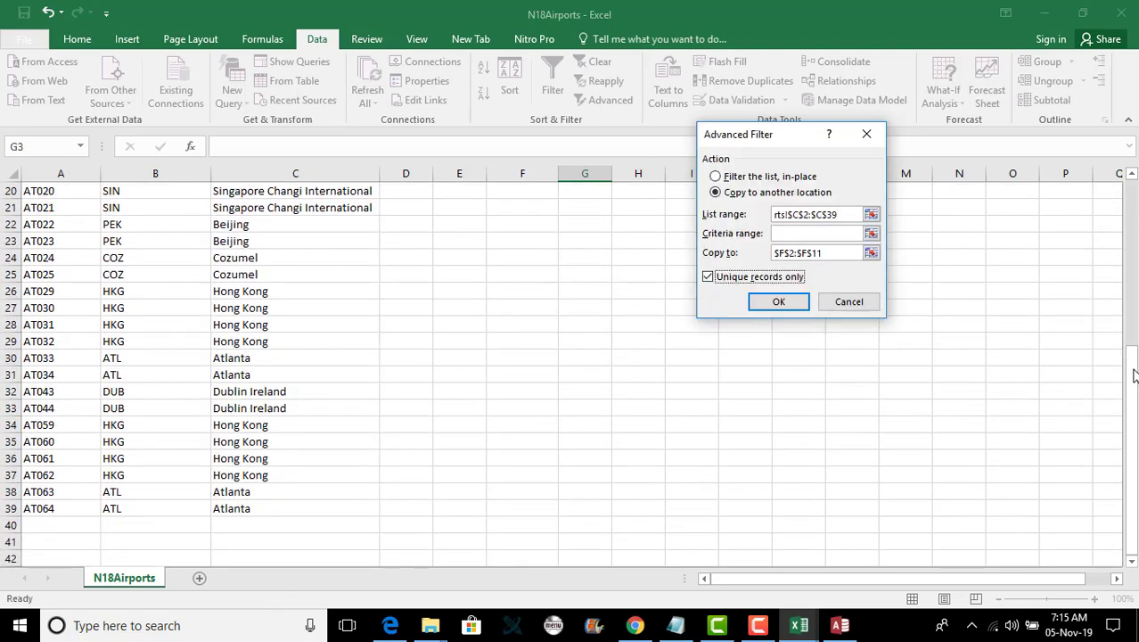
pyautogui.click(832, 252)
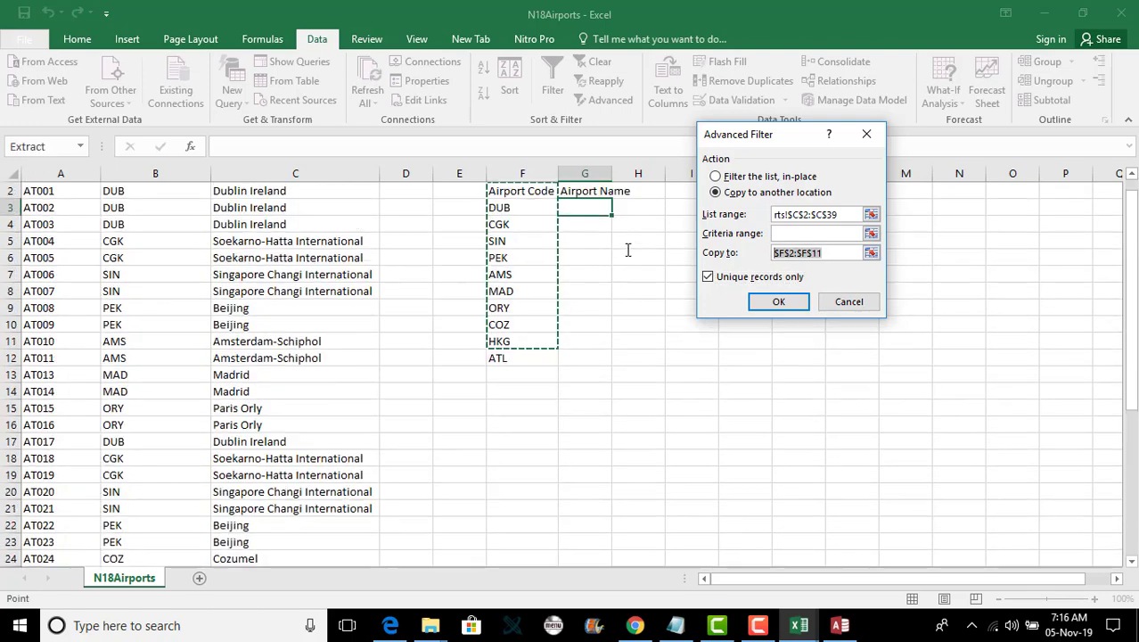
pyautogui.press('BackSpace')
pyautogui.moveTo(585, 208); pyautogui.dragTo(584, 355)
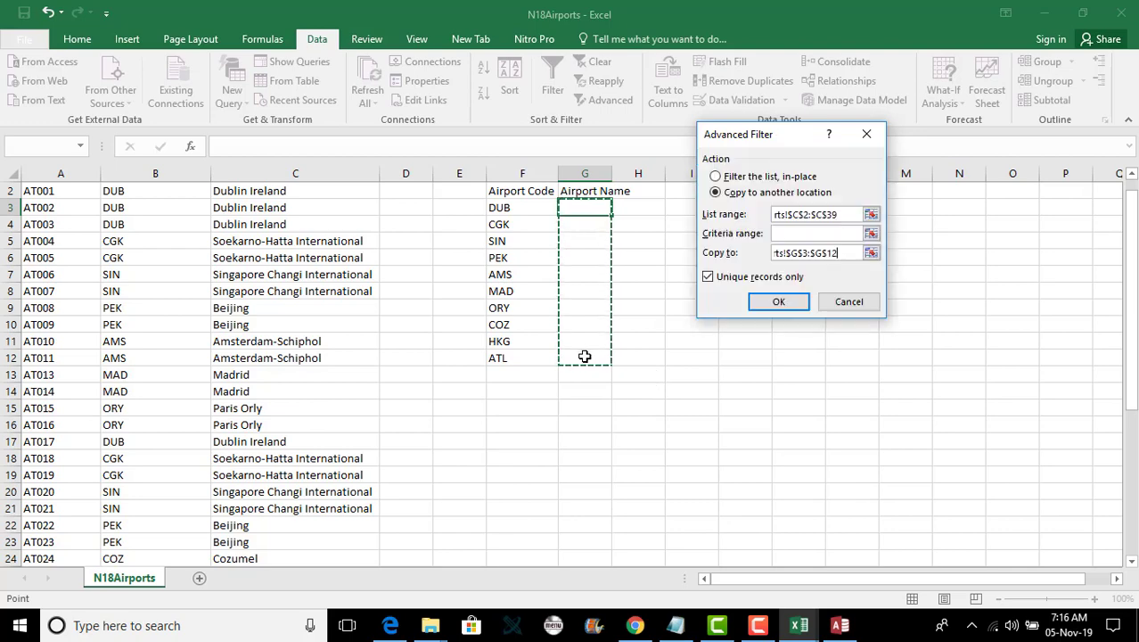
pyautogui.click(781, 300)
pyautogui.click(552, 359)
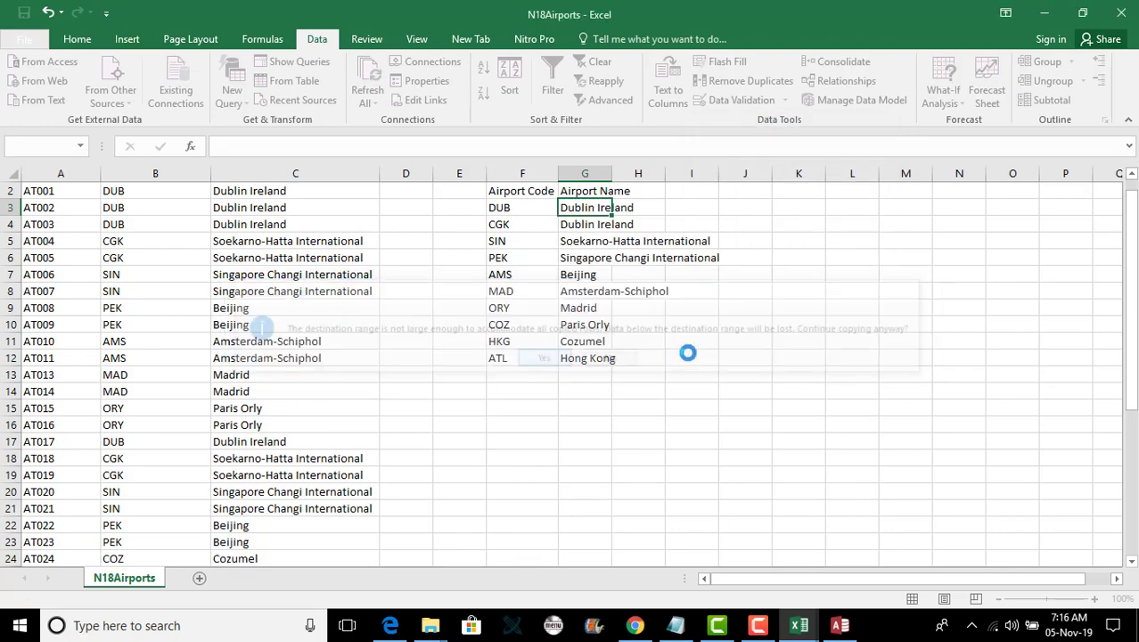
pyautogui.click(687, 354)
# - Clear the duplicate Dublin Ireland in G3 and move the names in G4:G13 up to G3:G12, beside their airport codes
pyautogui.click(593, 211)
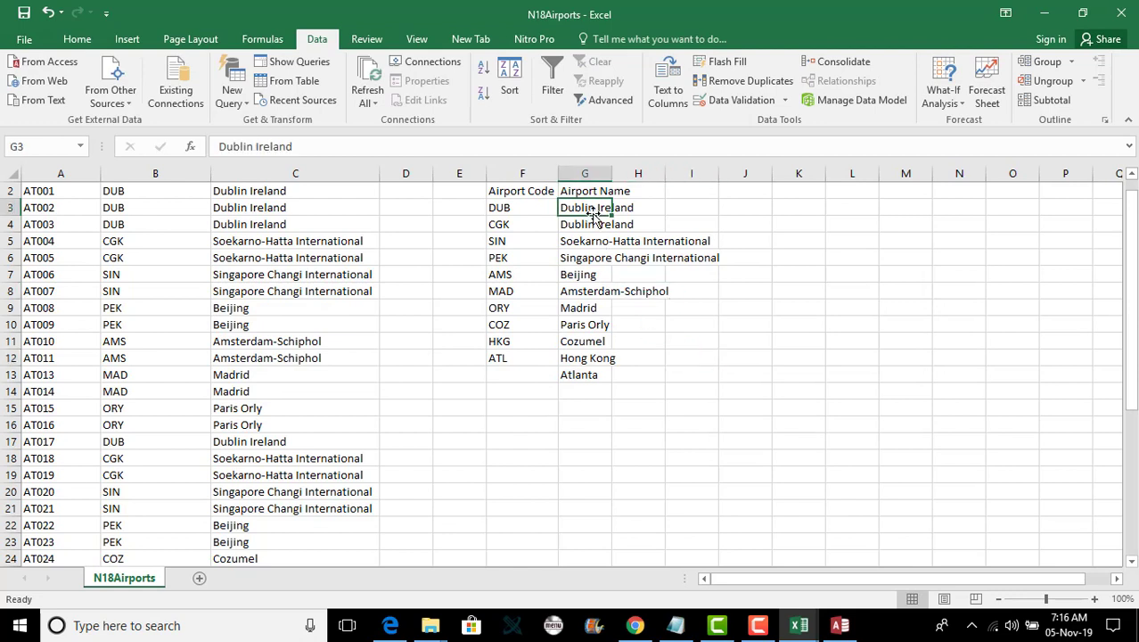
pyautogui.press('Delete')
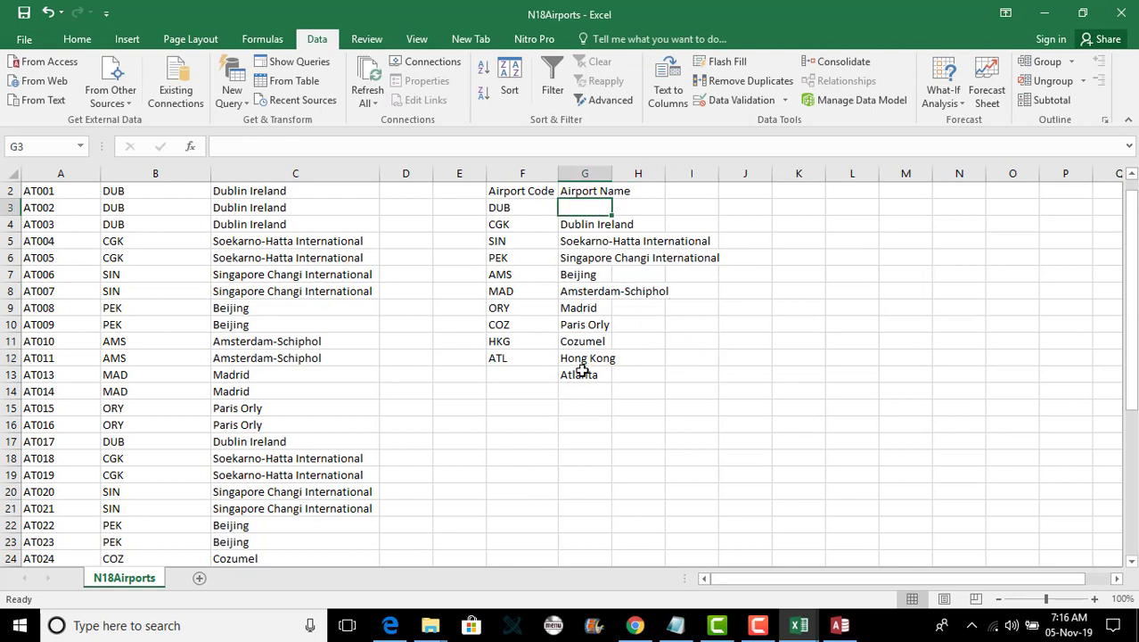
pyautogui.moveTo(581, 373); pyautogui.dragTo(587, 227)
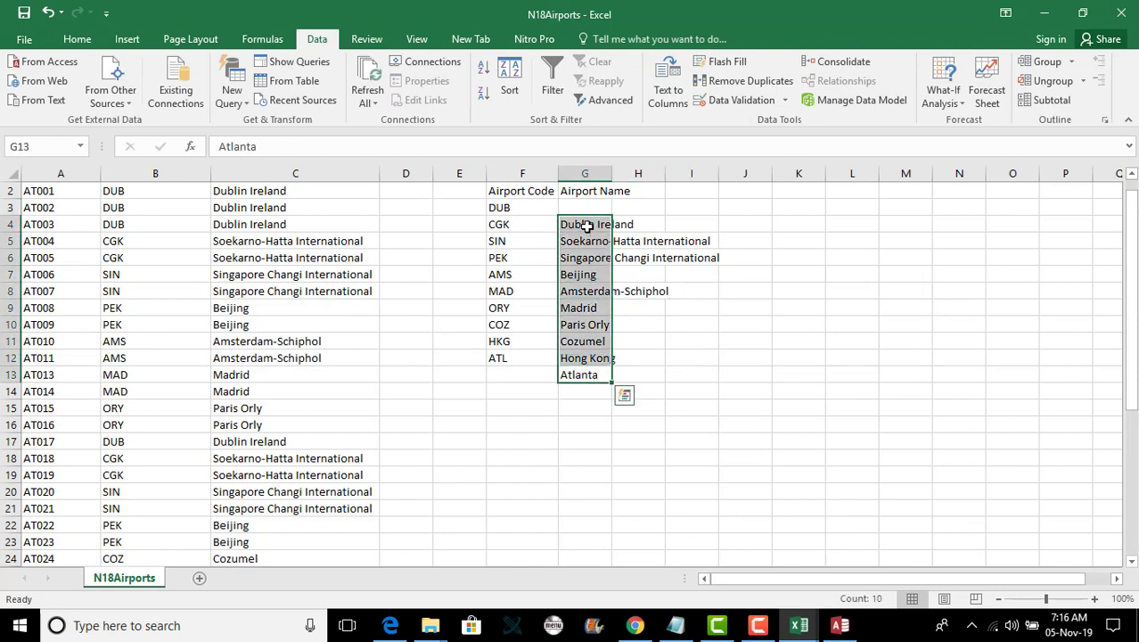
pyautogui.hotkey('ctrl', 'c')
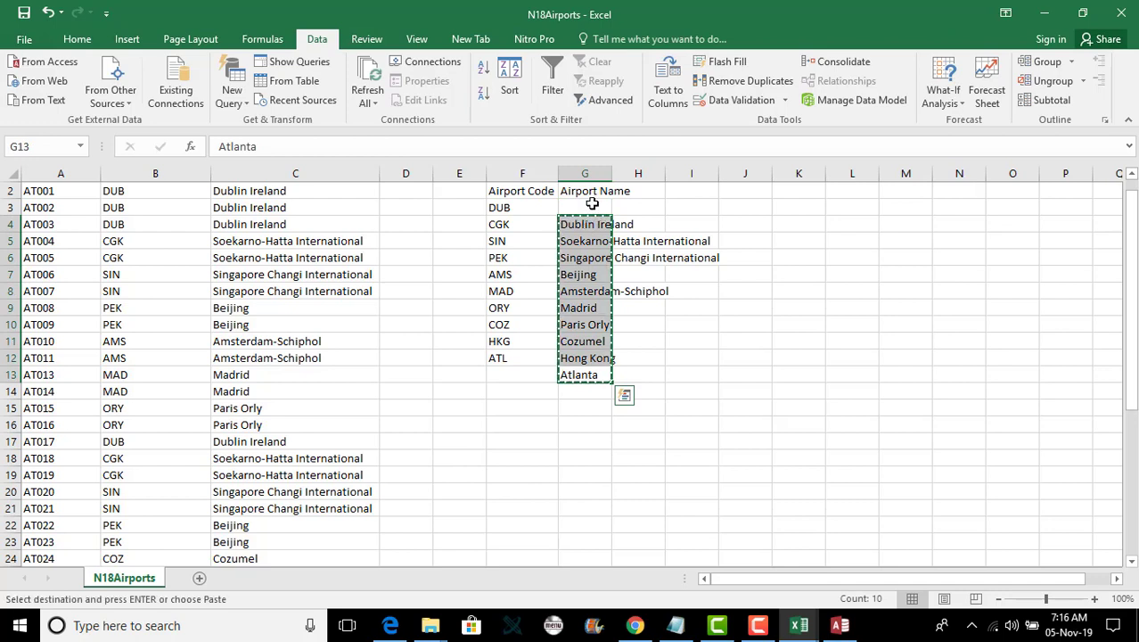
pyautogui.moveTo(587, 207); pyautogui.dragTo(589, 357)
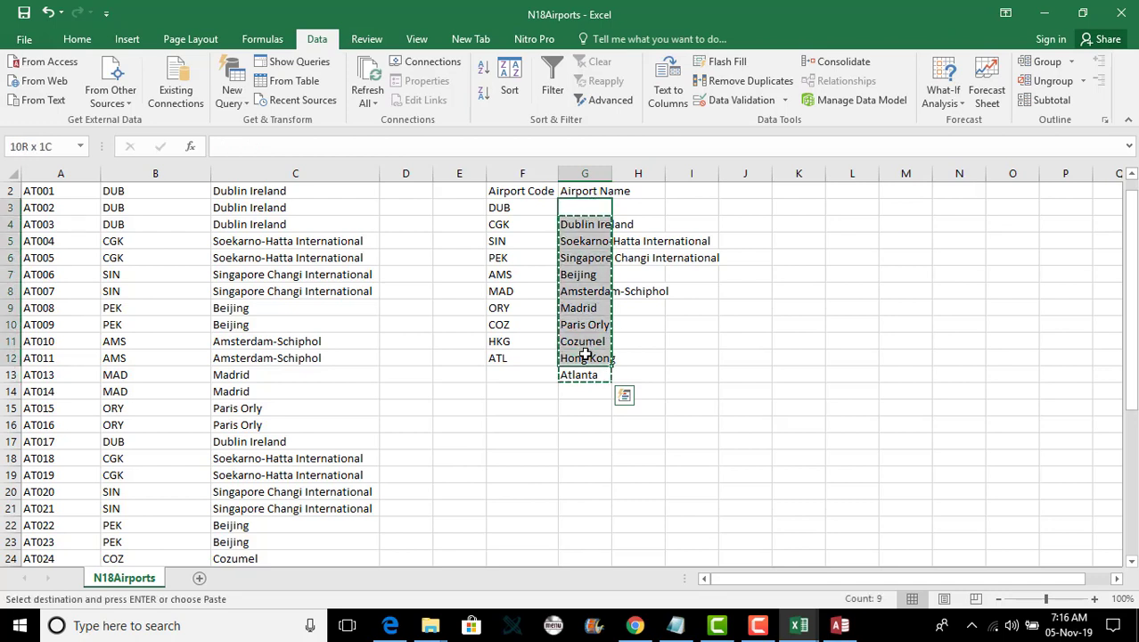
pyautogui.press('Return')
pyautogui.click(683, 360)
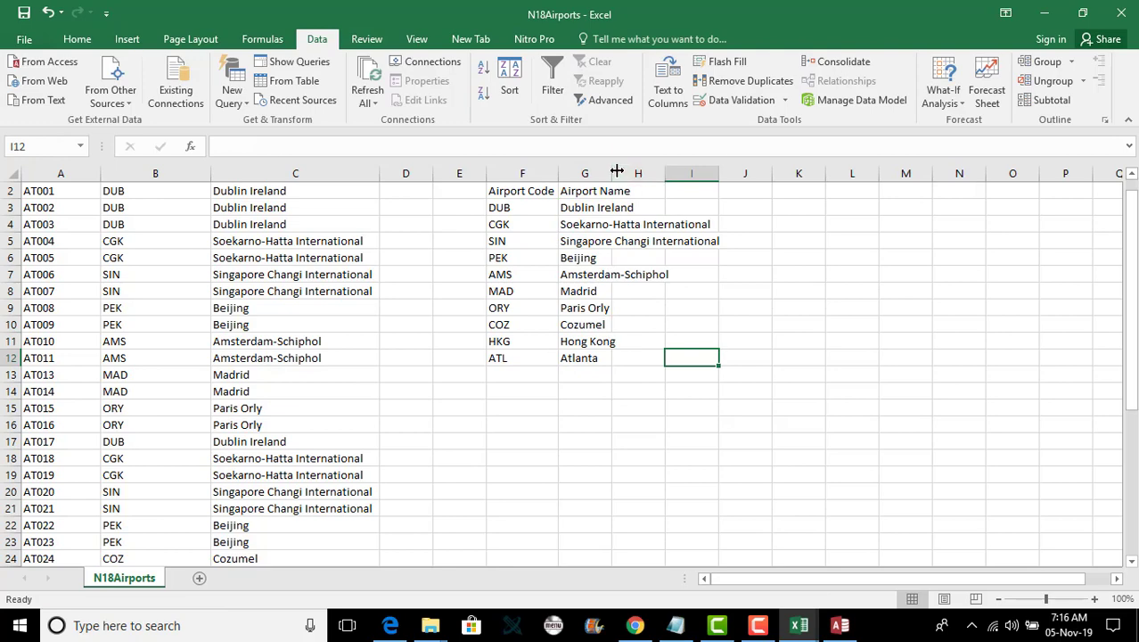
# - Fit column G to the width of the airport names
pyautogui.doubleClick(612, 173)
pyautogui.click(580, 257)
pyautogui.click(524, 208)
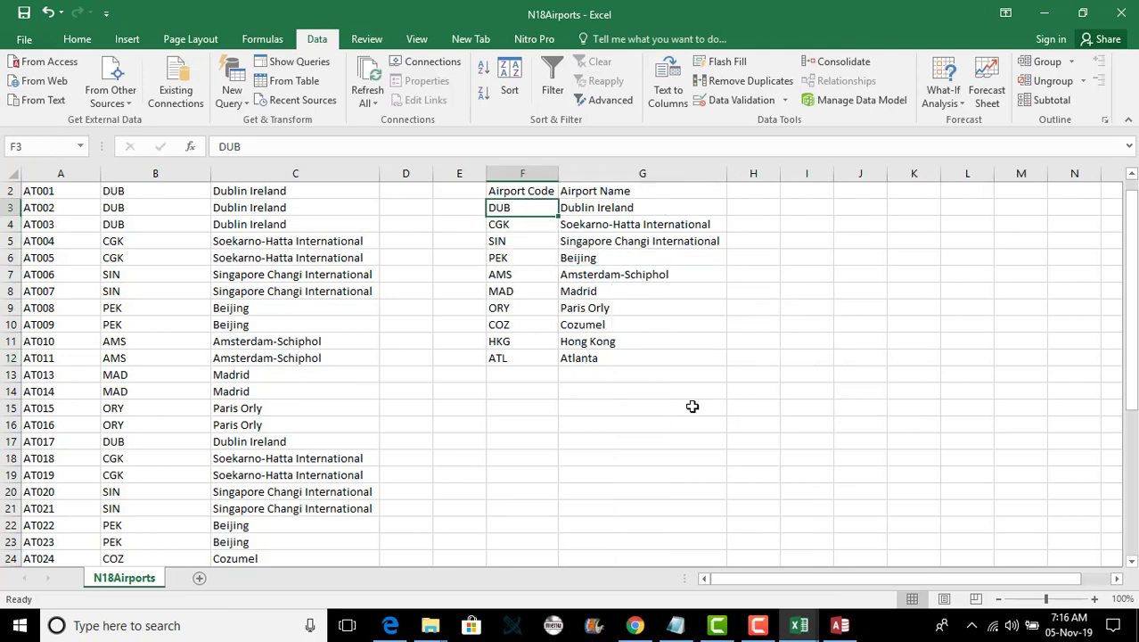
# - Compare the Codes table in Access with the unique airport list in the N18Airports workbook in Excel
pyautogui.click(840, 625)
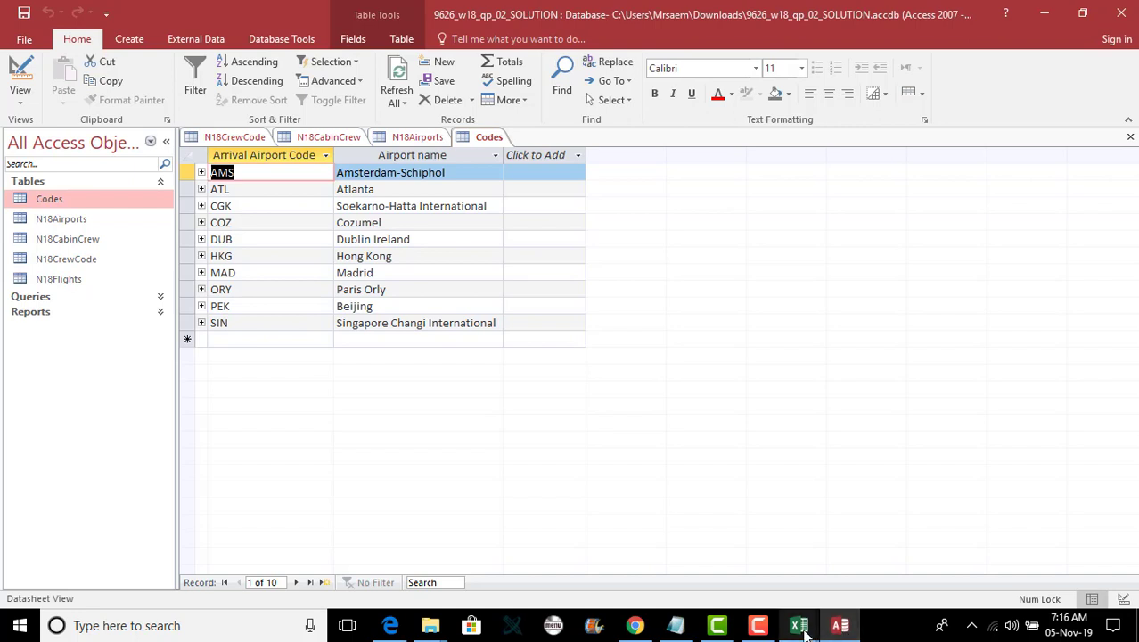
pyautogui.moveTo(802, 633)
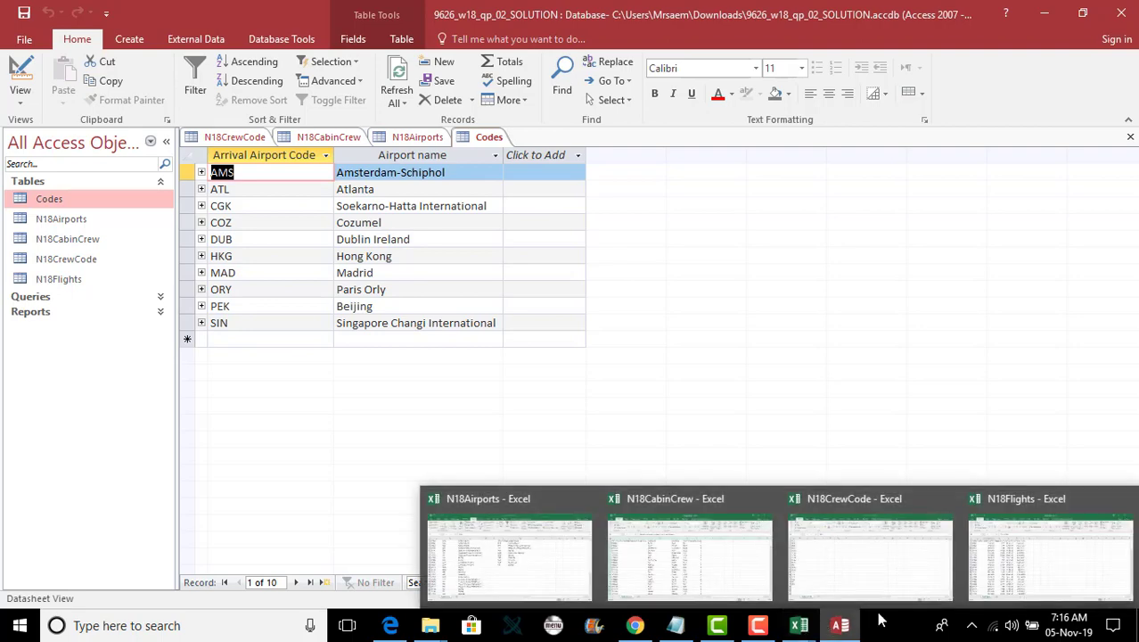
pyautogui.moveTo(1018, 552)
pyautogui.moveTo(933, 554)
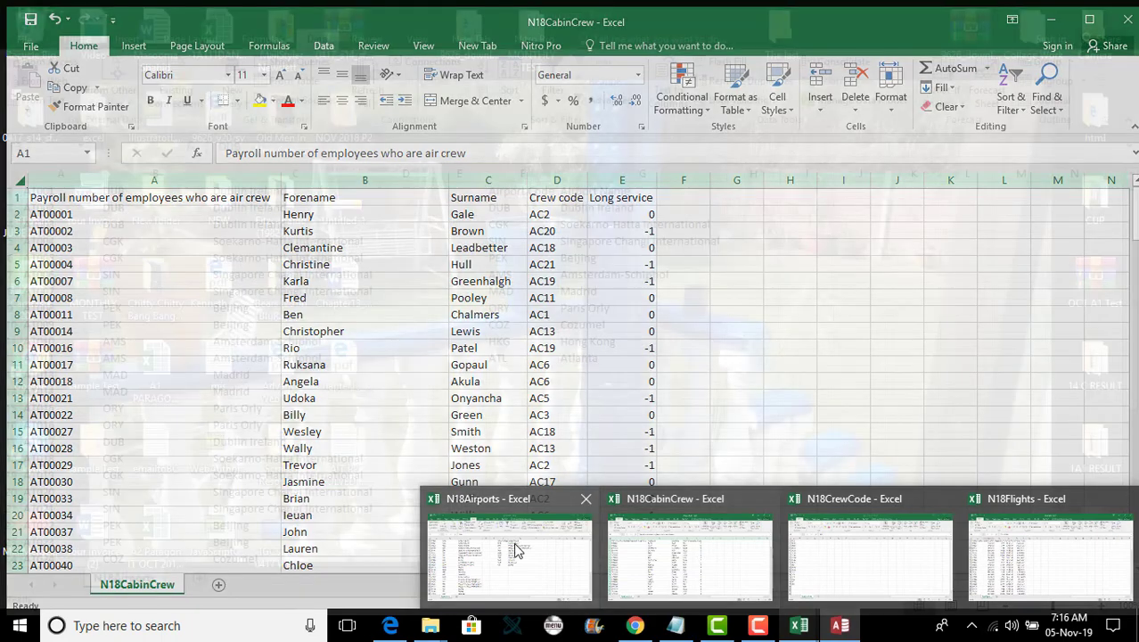
pyautogui.moveTo(517, 550)
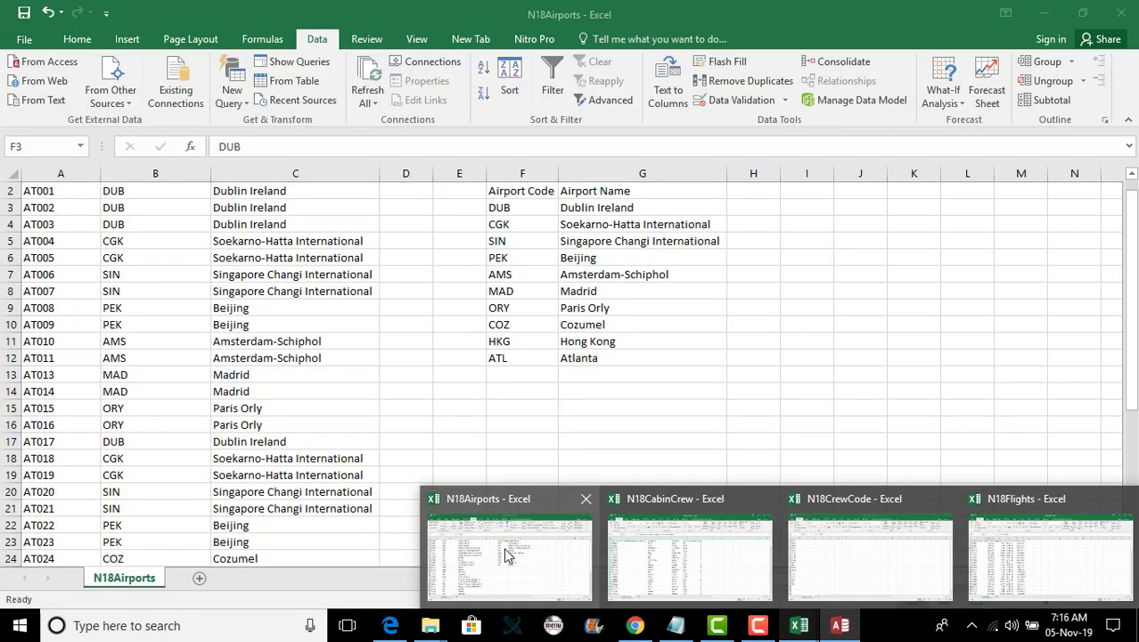
pyautogui.click(505, 556)
pyautogui.scroll(1, 416, 412)
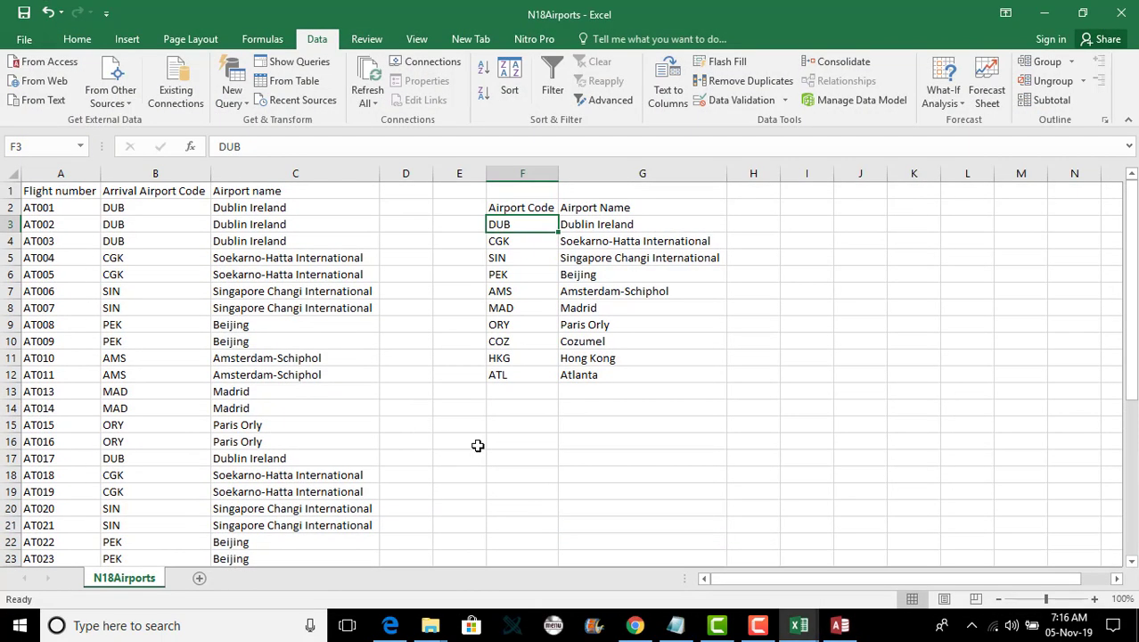
# - Switch to Access and inspect the related flights of airport code CGK in the Codes table
pyautogui.click(839, 627)
pyautogui.click(202, 205)
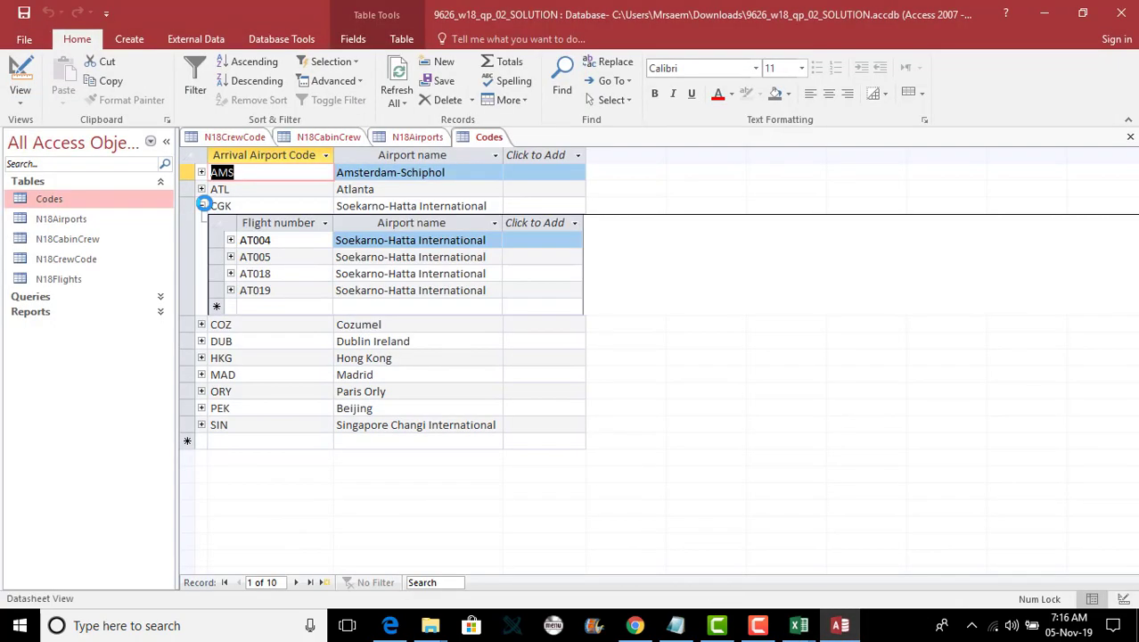
pyautogui.click(202, 205)
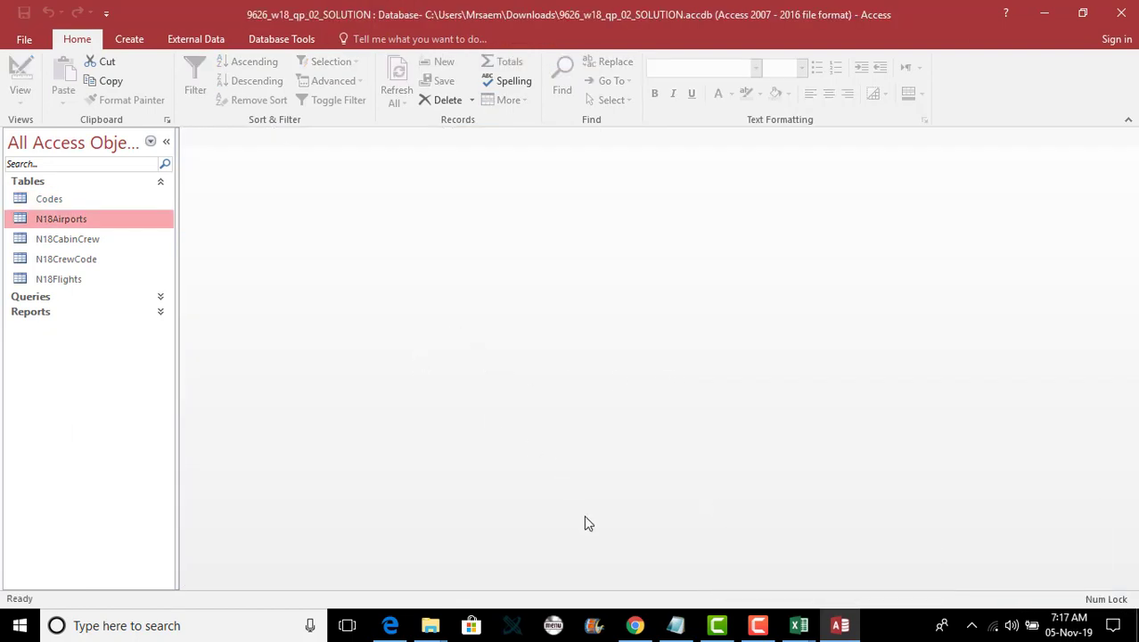
# - Switch to the 9626_w18_qp_02 paper in Edge and read the save instructions and task 2 about the Jakarta flights report
pyautogui.click(635, 626)
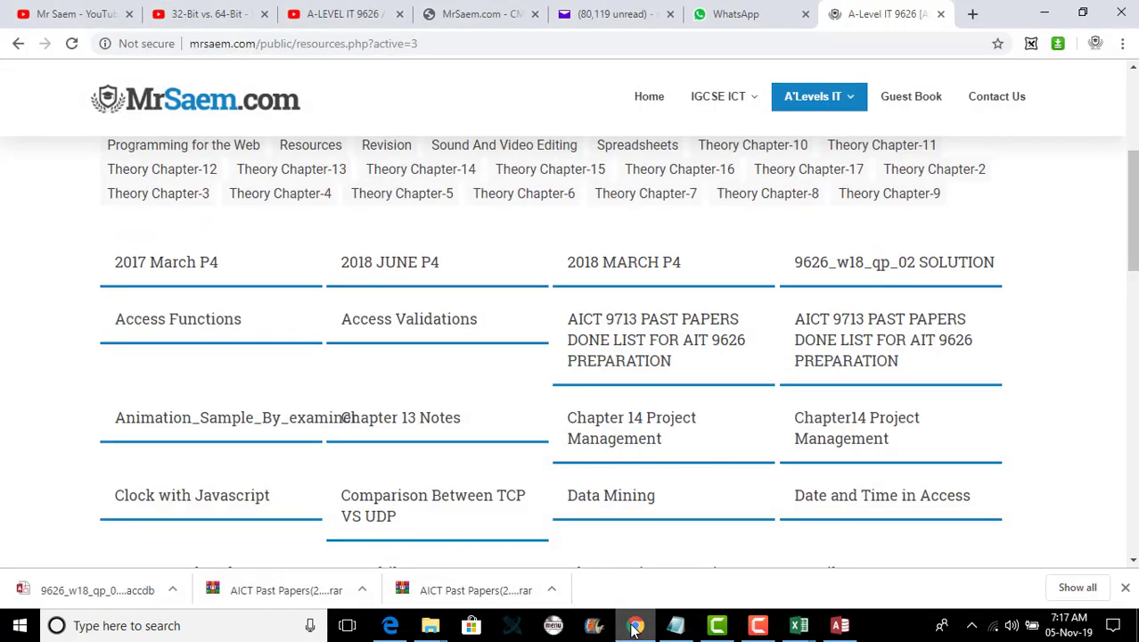
pyautogui.click(634, 626)
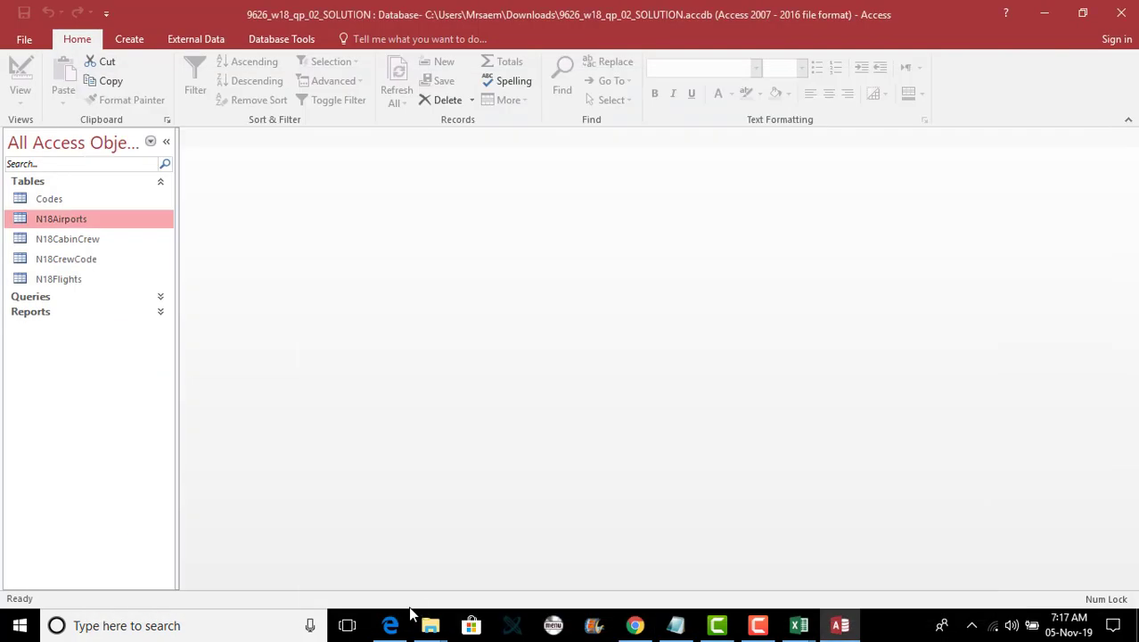
pyautogui.click(391, 625)
pyautogui.scroll(-2, 516, 365)
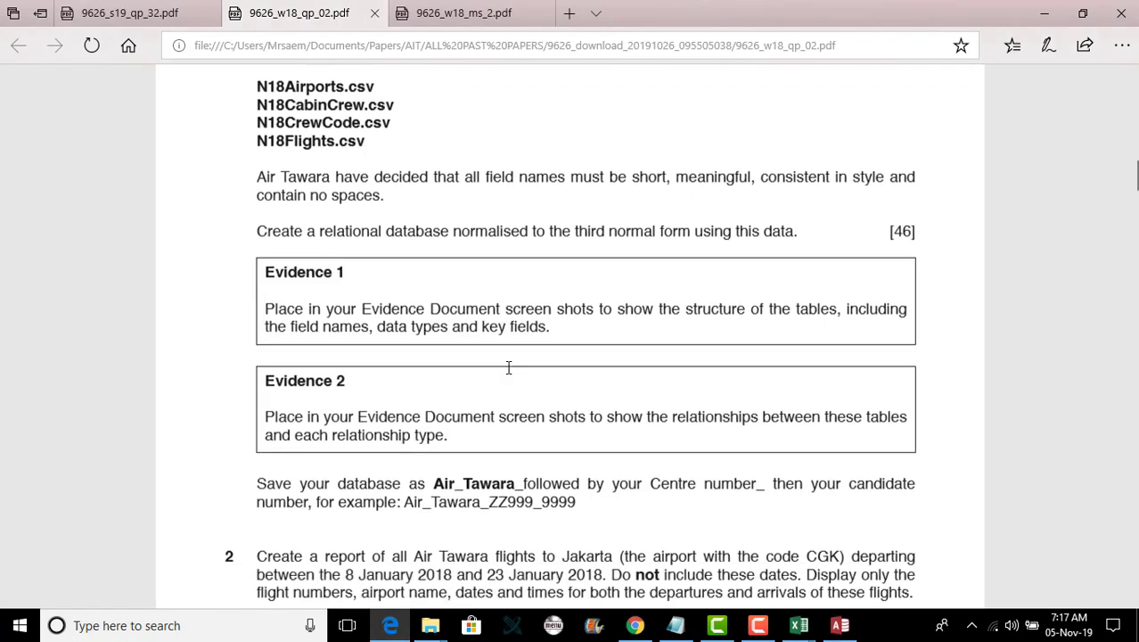
pyautogui.scroll(1, 513, 364)
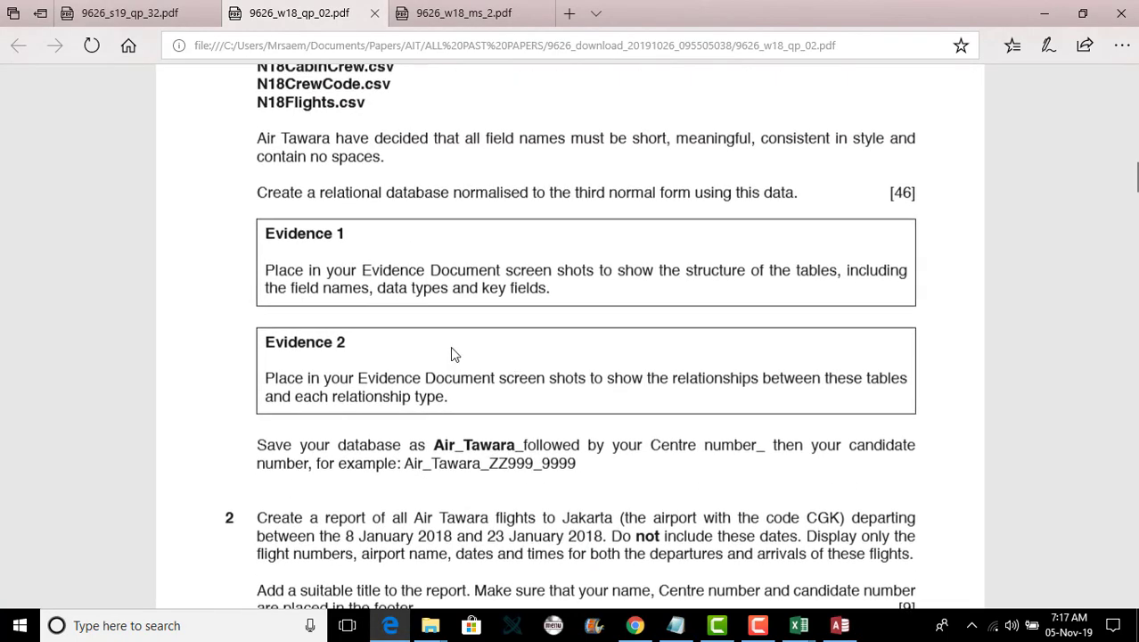
pyautogui.scroll(-2, 451, 354)
pyautogui.scroll(-2, 452, 354)
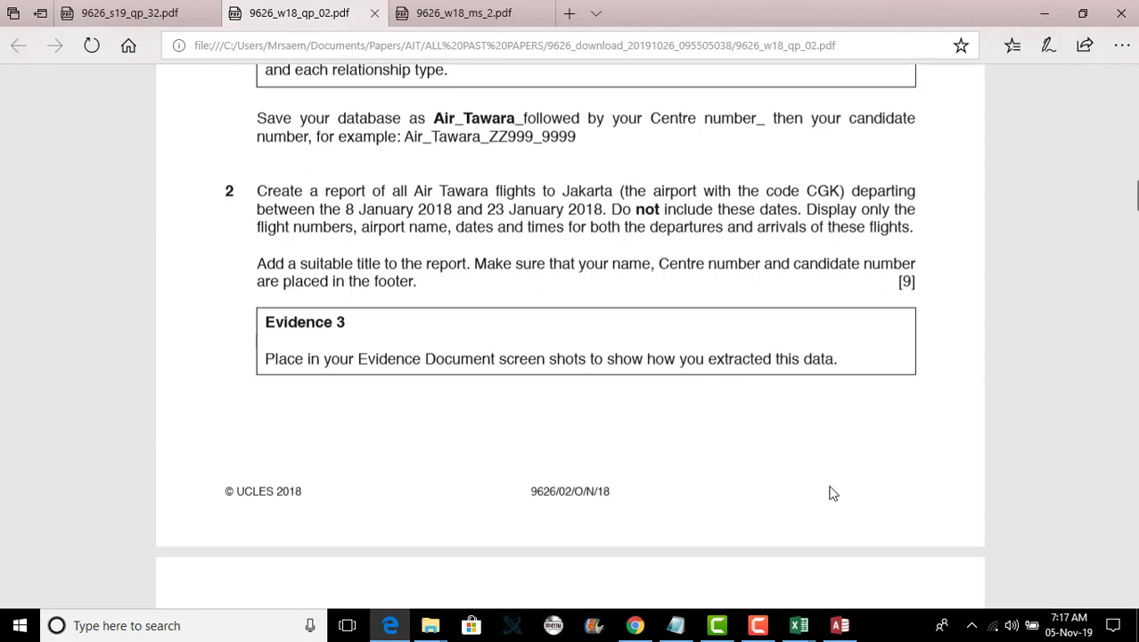
# - Switch to Access, open Query1 in Design view and fit the Departure On column to its date criteria
pyautogui.click(839, 624)
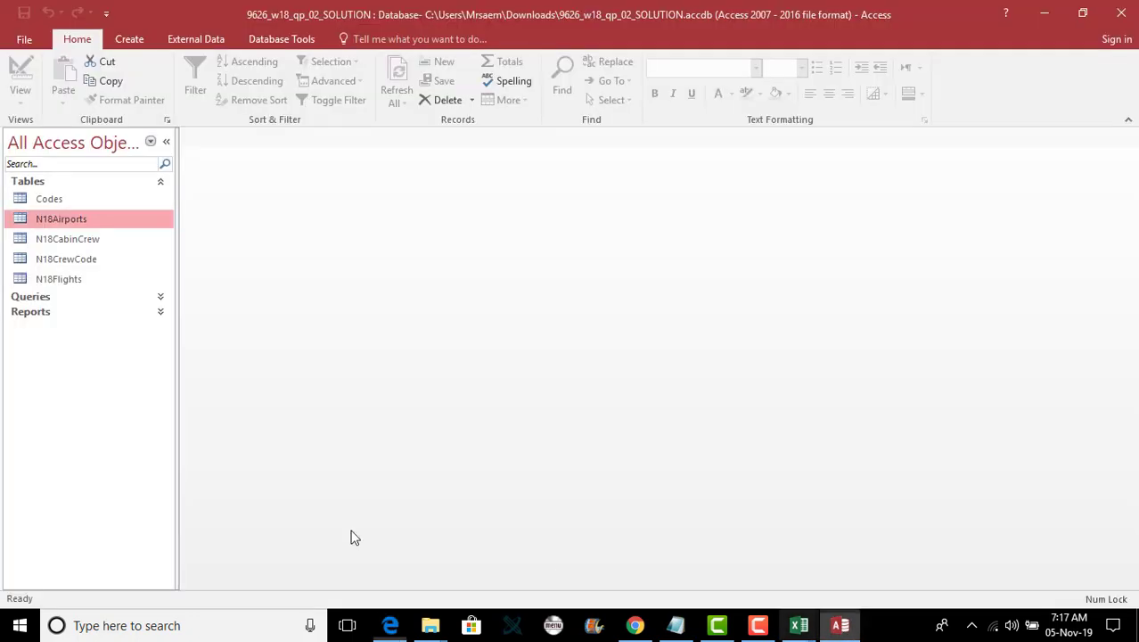
pyautogui.click(159, 301)
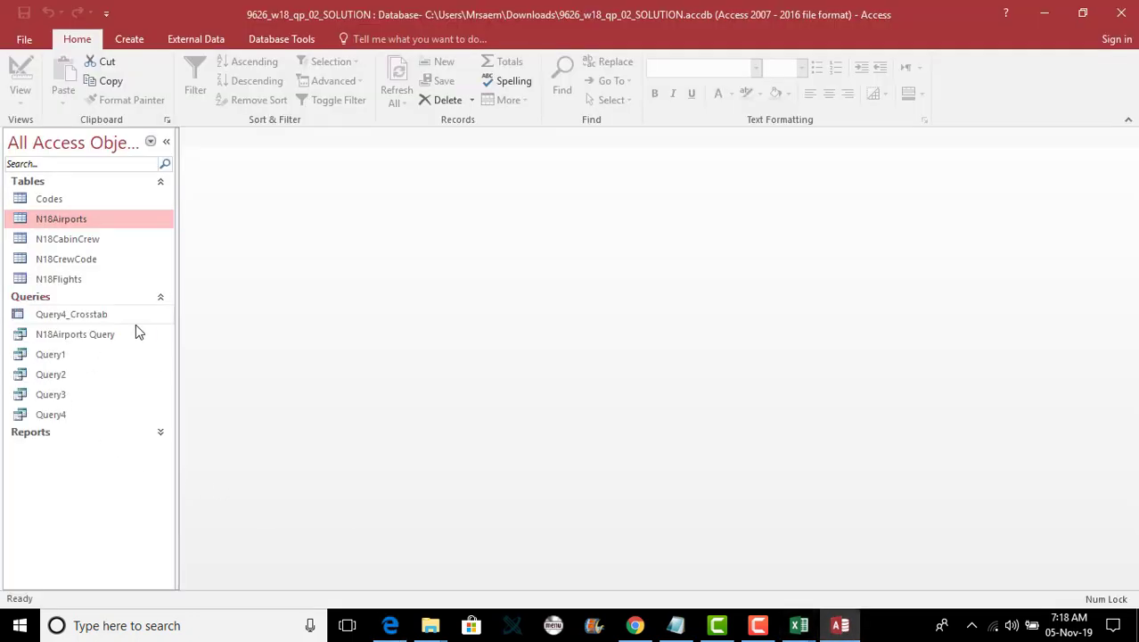
pyautogui.click(112, 358)
pyautogui.rightClick(112, 355)
pyautogui.doubleClick(100, 358)
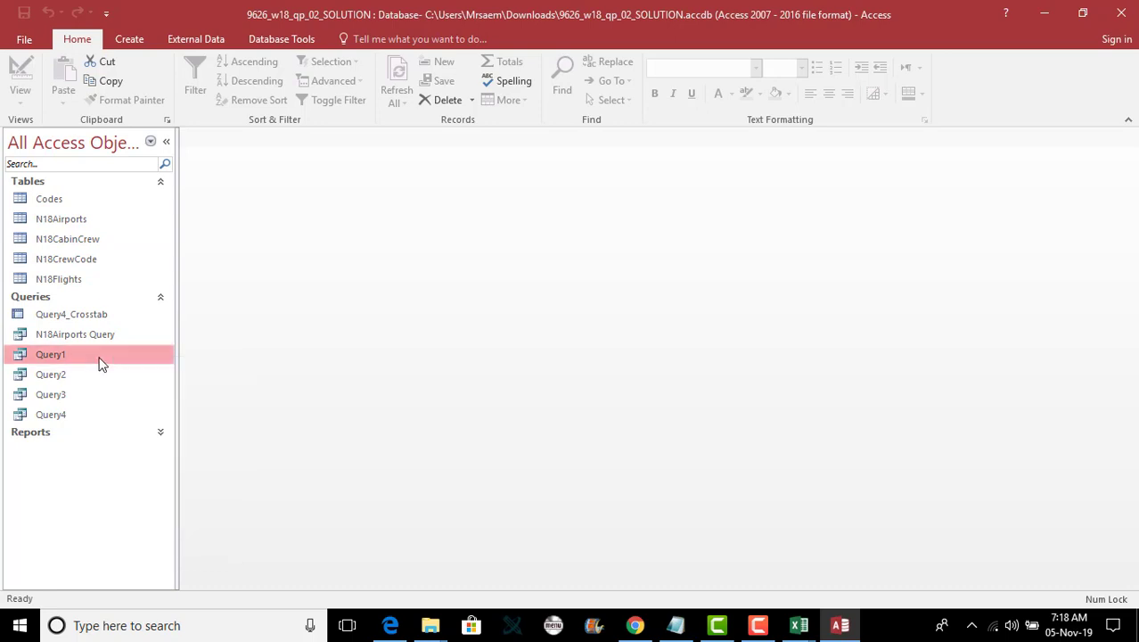
pyautogui.click(20, 100)
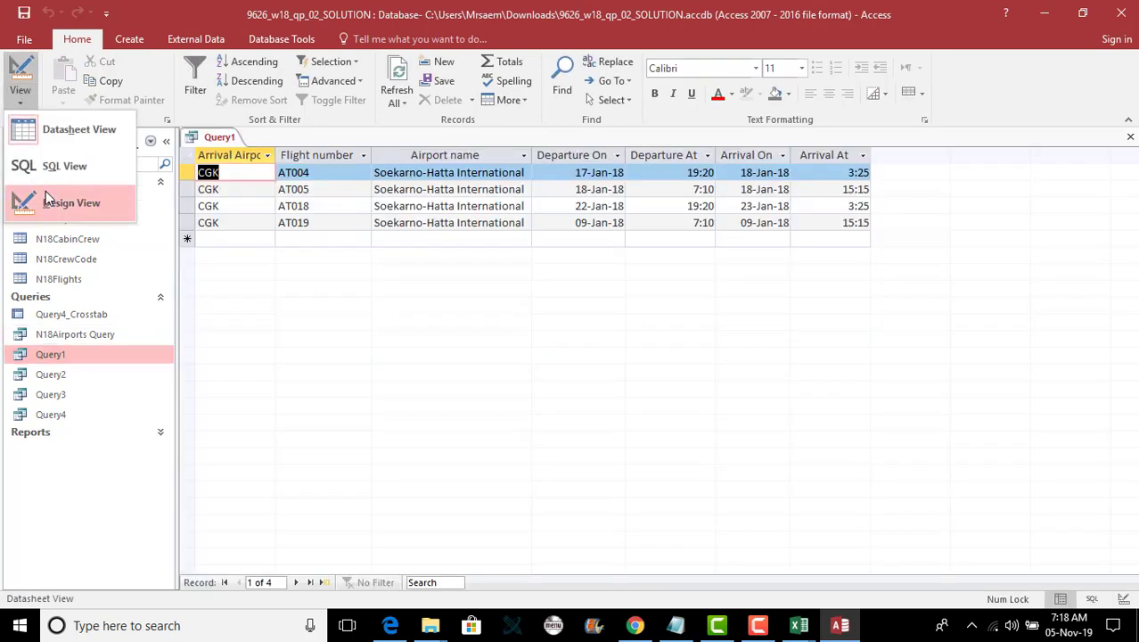
pyautogui.click(54, 201)
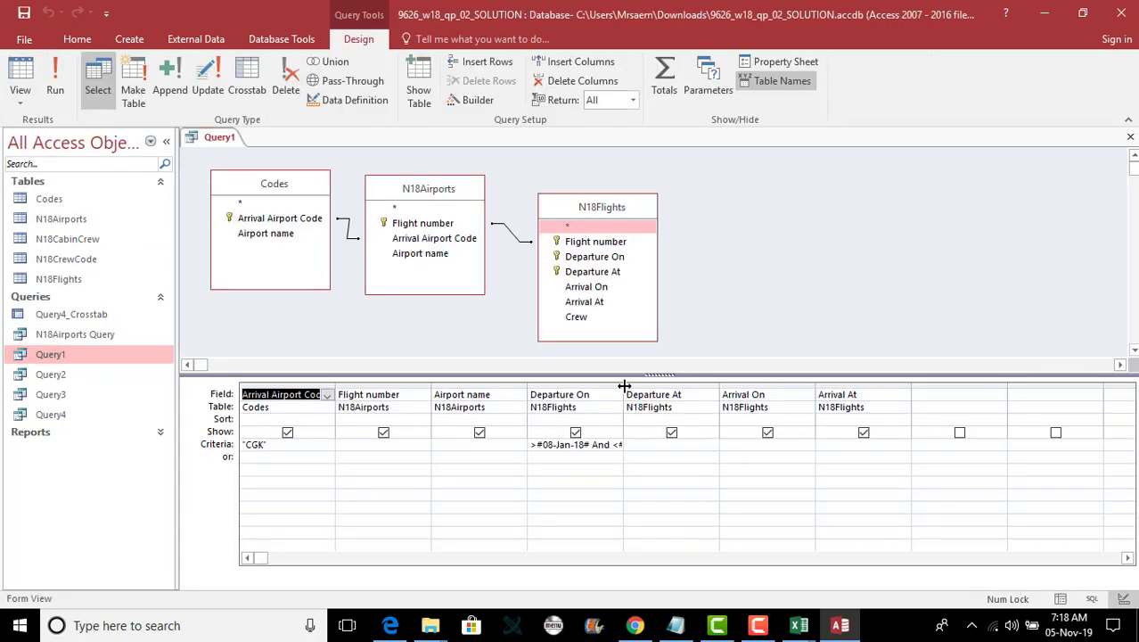
pyautogui.doubleClick(624, 385)
pyautogui.click(338, 381)
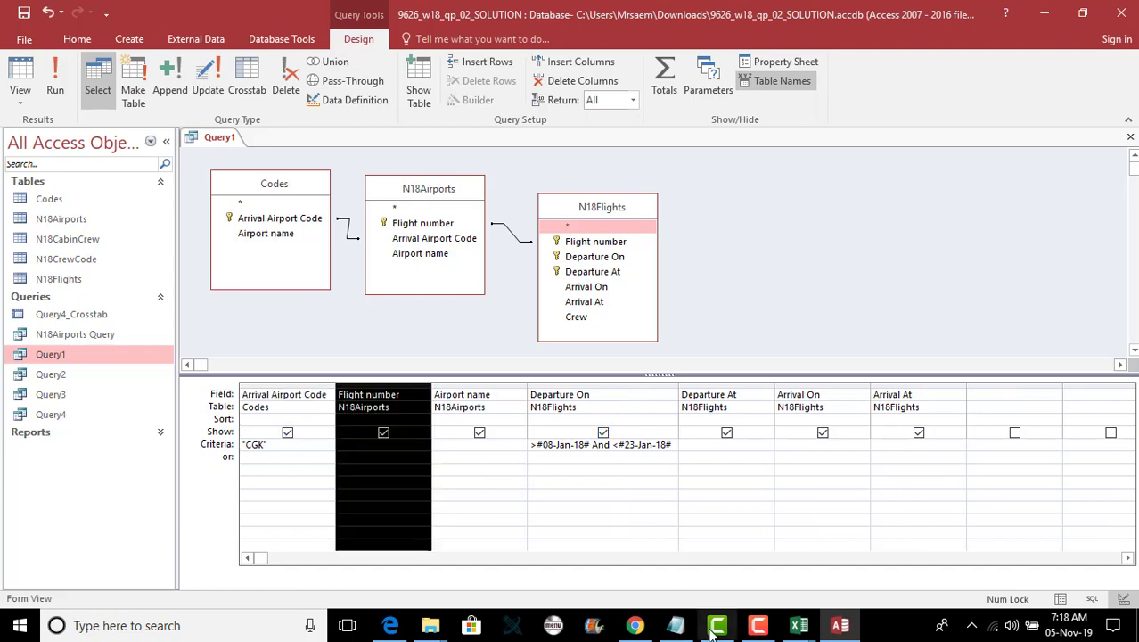
# - Check task 2 in the Edge paper against the Query1 criteria, and run the query in Access
pyautogui.click(390, 625)
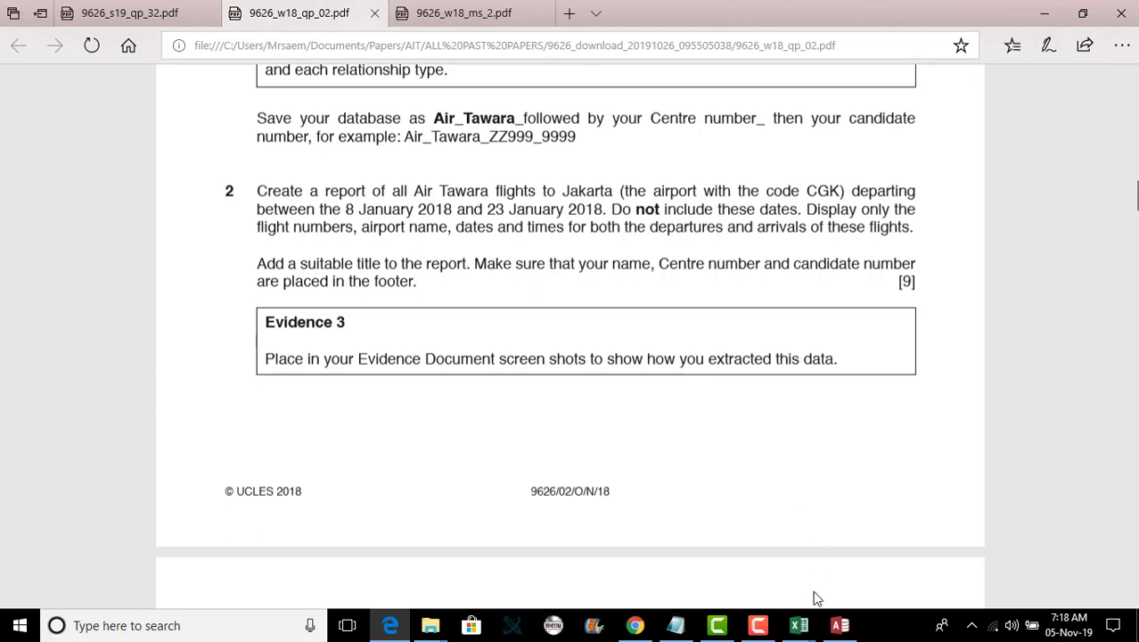
pyautogui.click(837, 626)
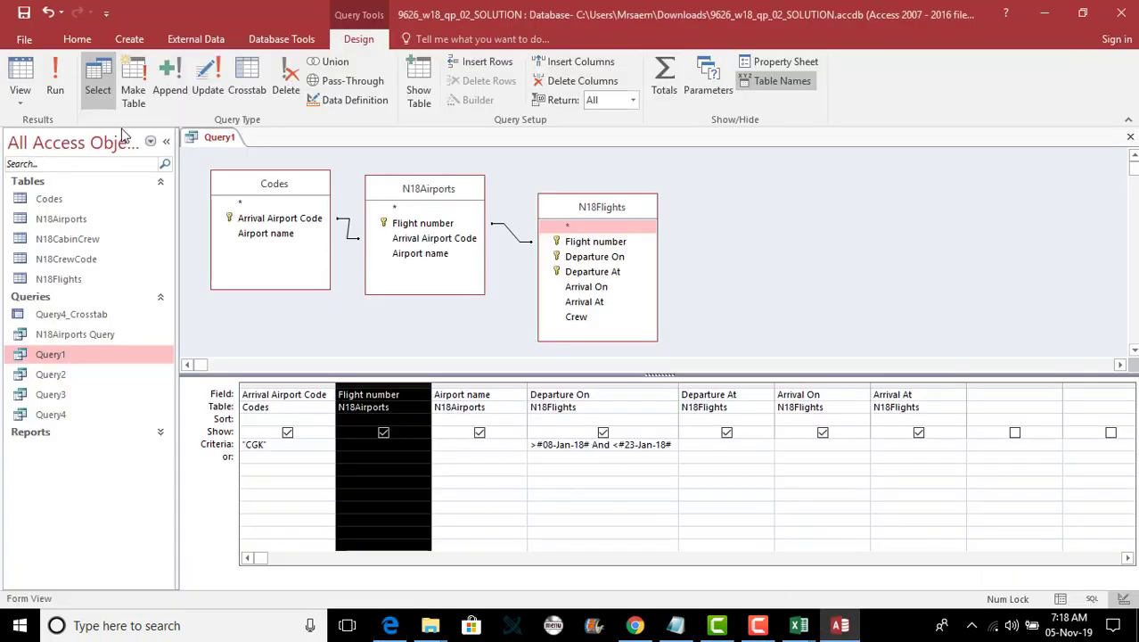
pyautogui.click(55, 85)
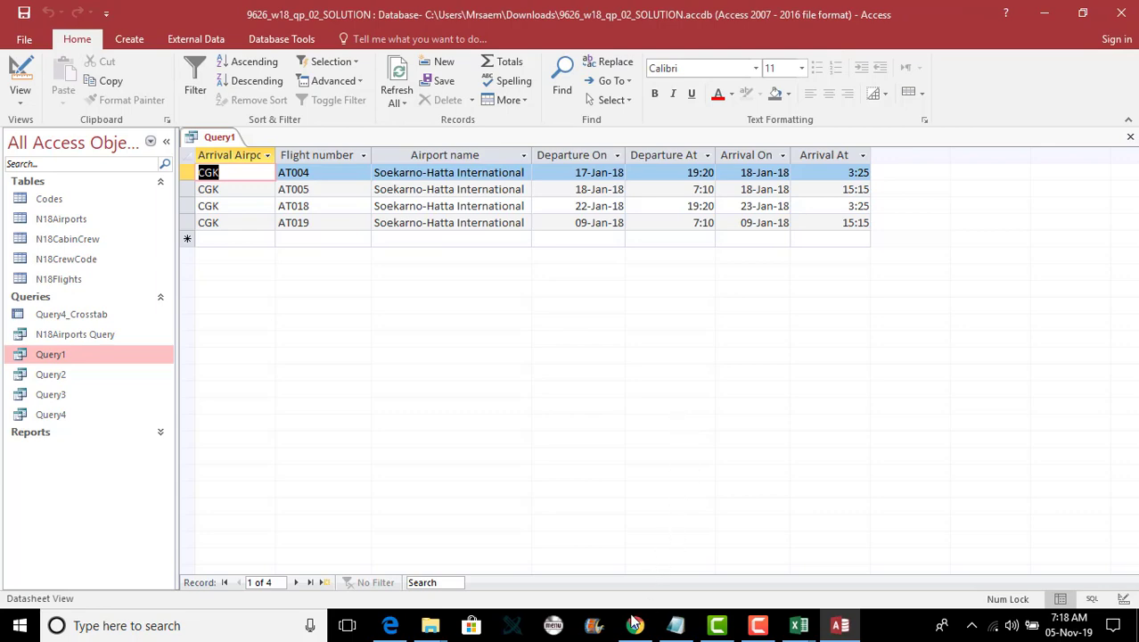
# - Switch to the paper in Edge and read task 3 on exporting the report into portable document format
pyautogui.click(393, 625)
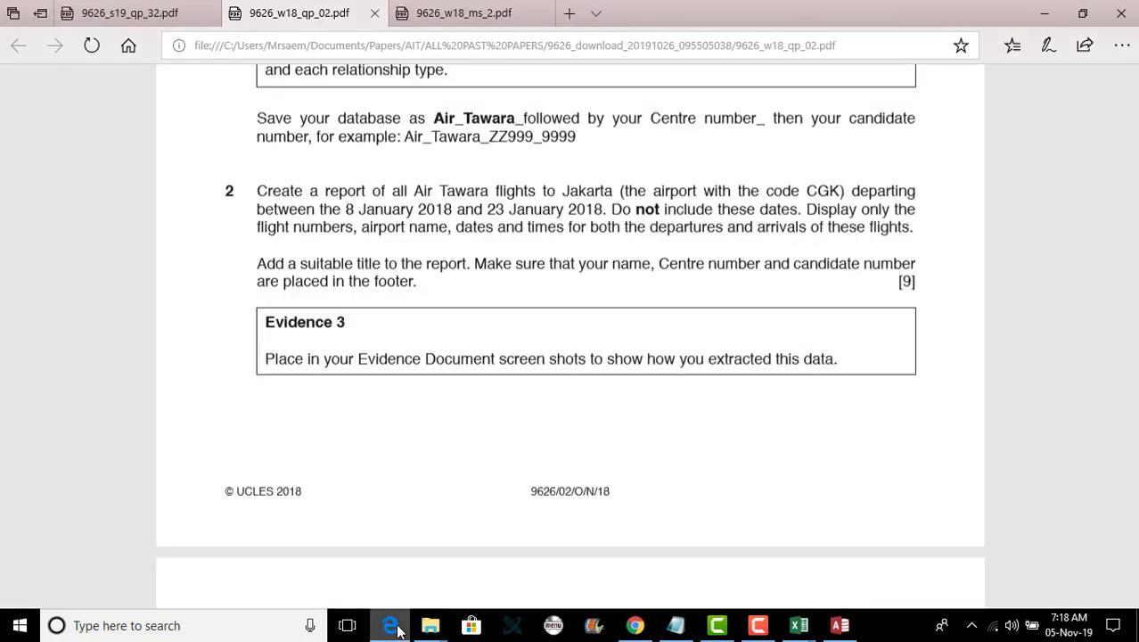
pyautogui.scroll(-5, 513, 429)
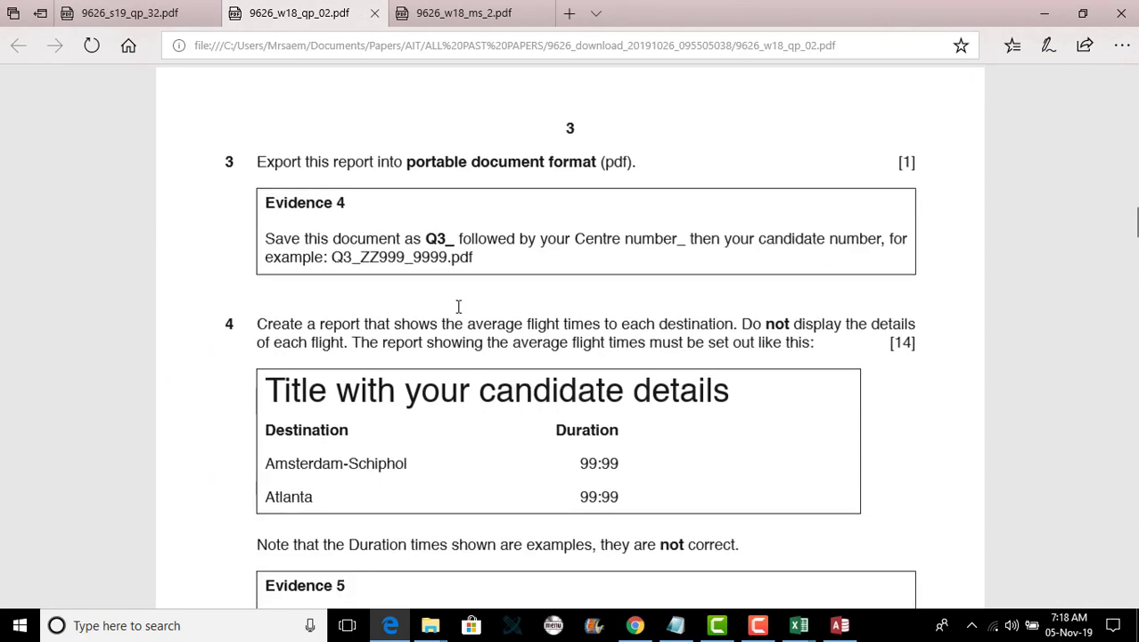
pyautogui.moveTo(595, 161); pyautogui.dragTo(406, 161)
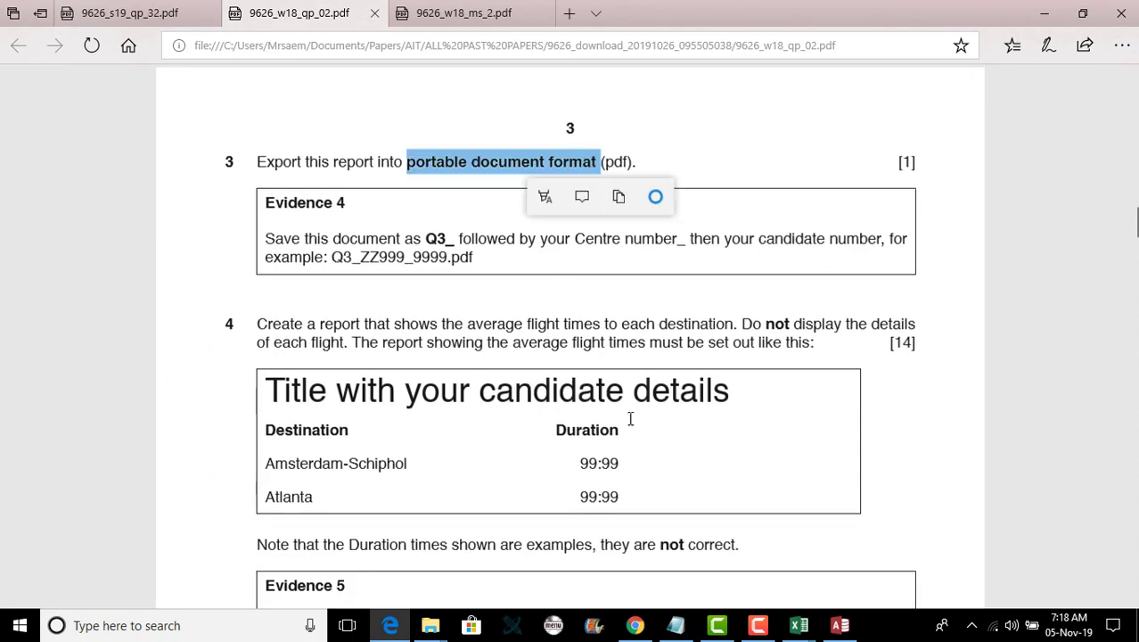
# - Switch to Access, create a report from Query1 in Report view and bring up the external data export options
pyautogui.click(842, 628)
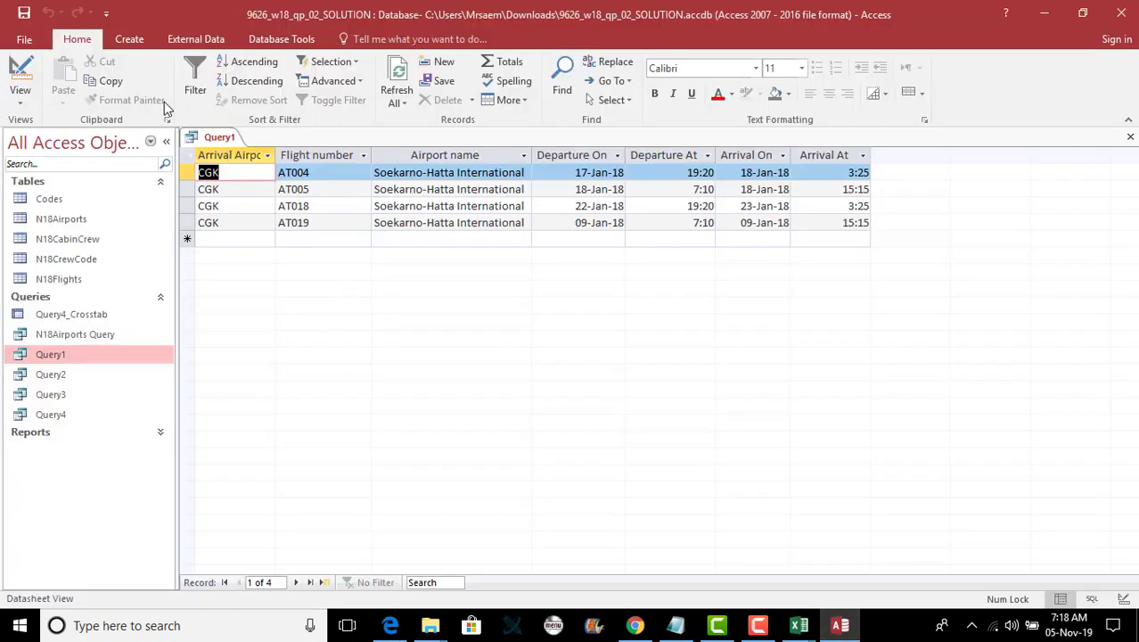
pyautogui.click(130, 39)
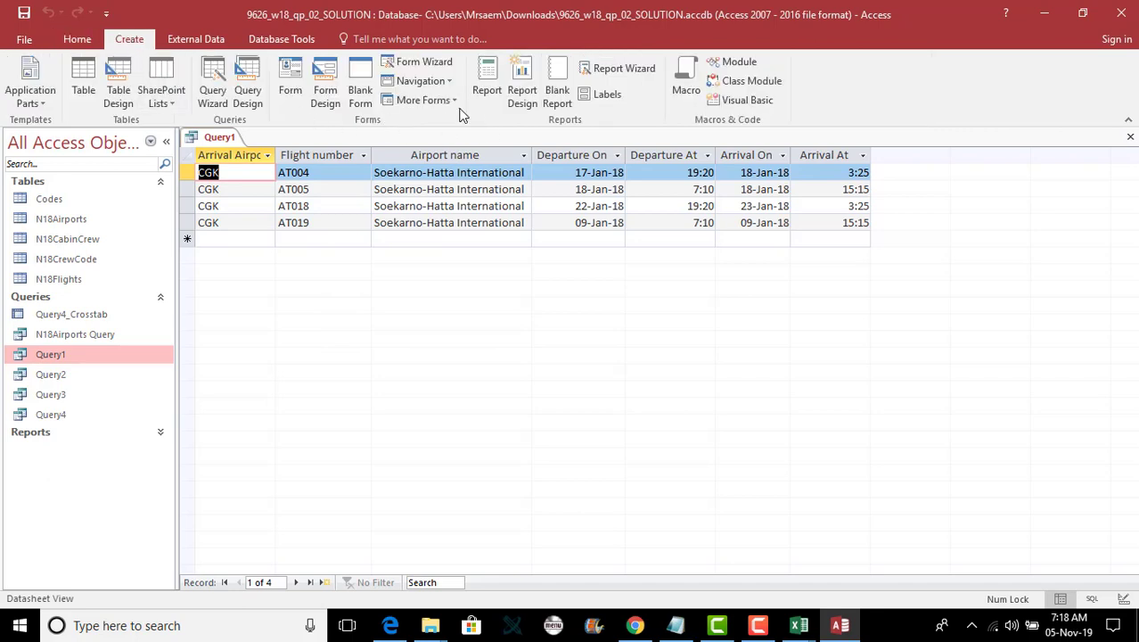
pyautogui.click(487, 84)
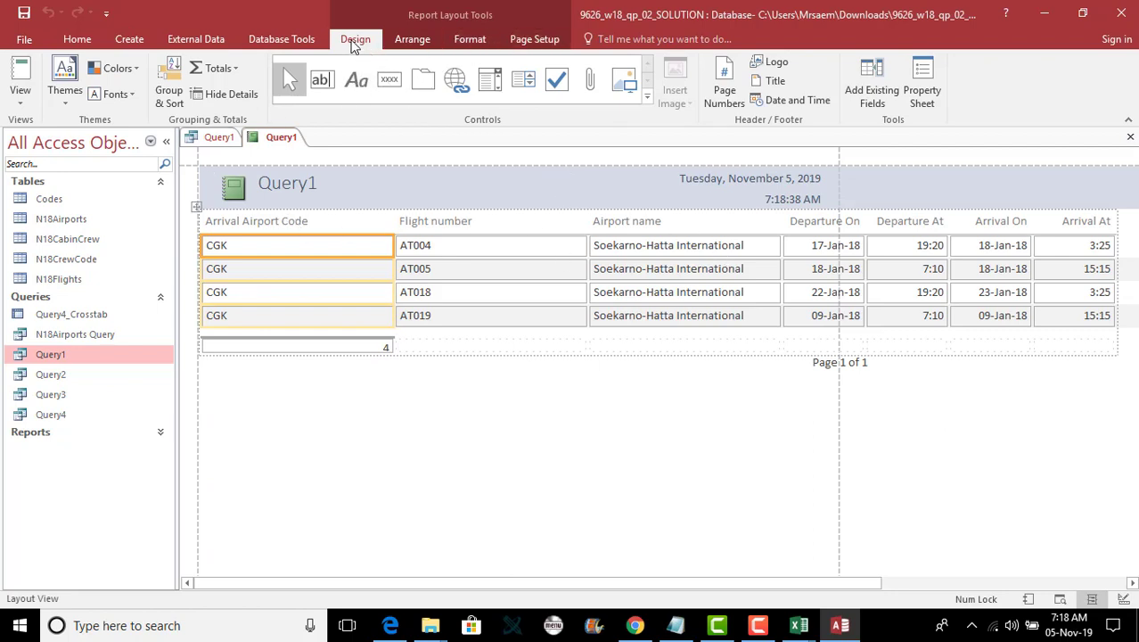
pyautogui.click(19, 94)
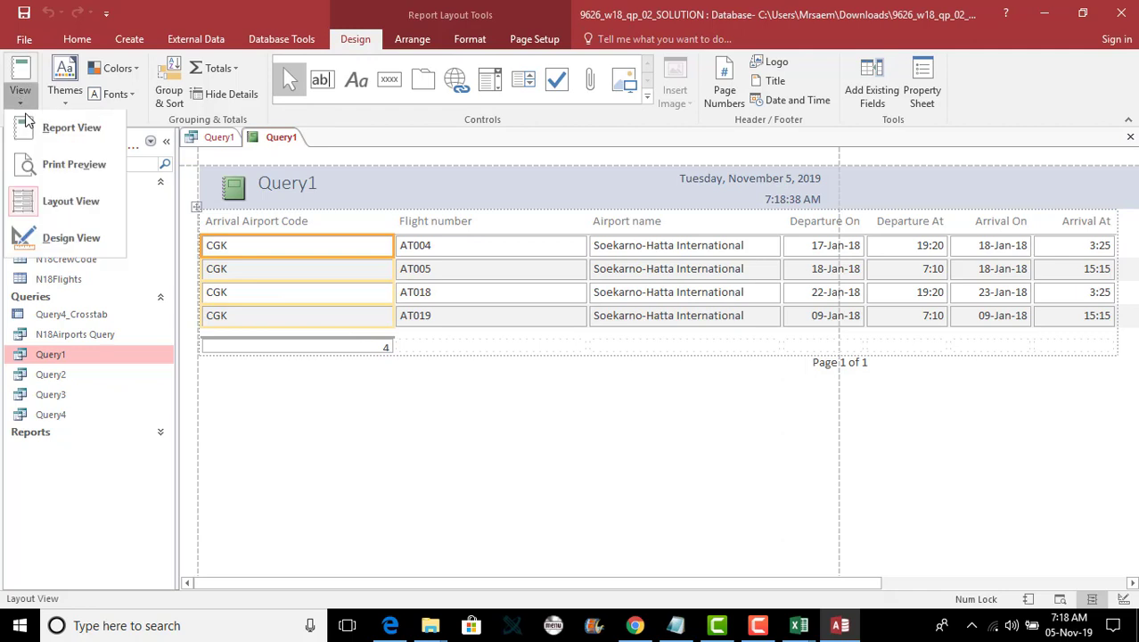
pyautogui.click(72, 128)
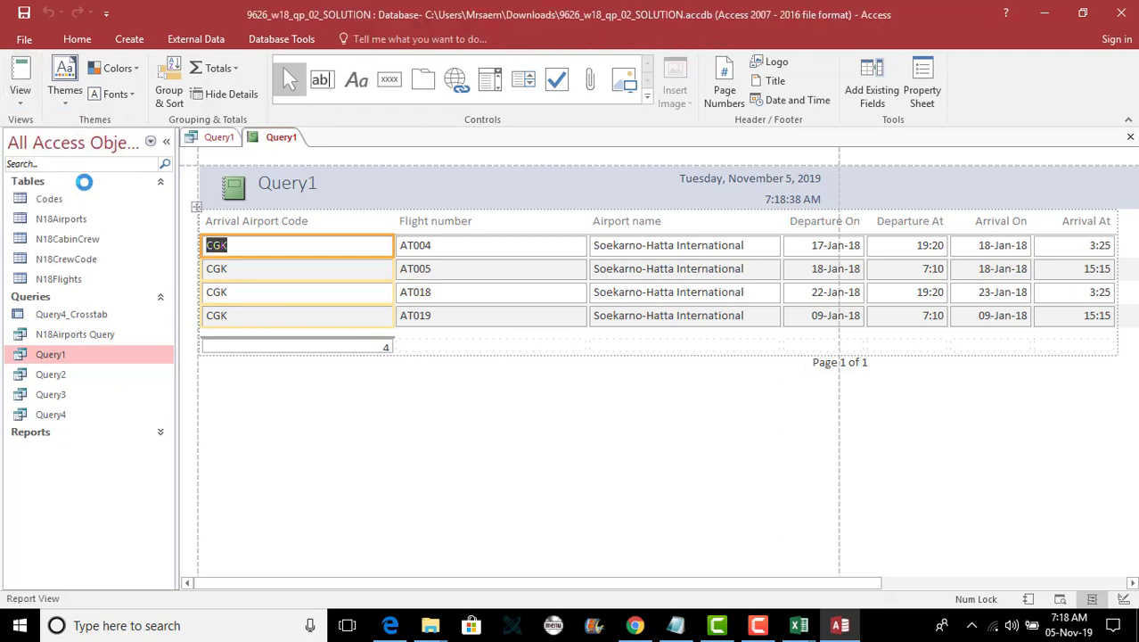
pyautogui.click(275, 40)
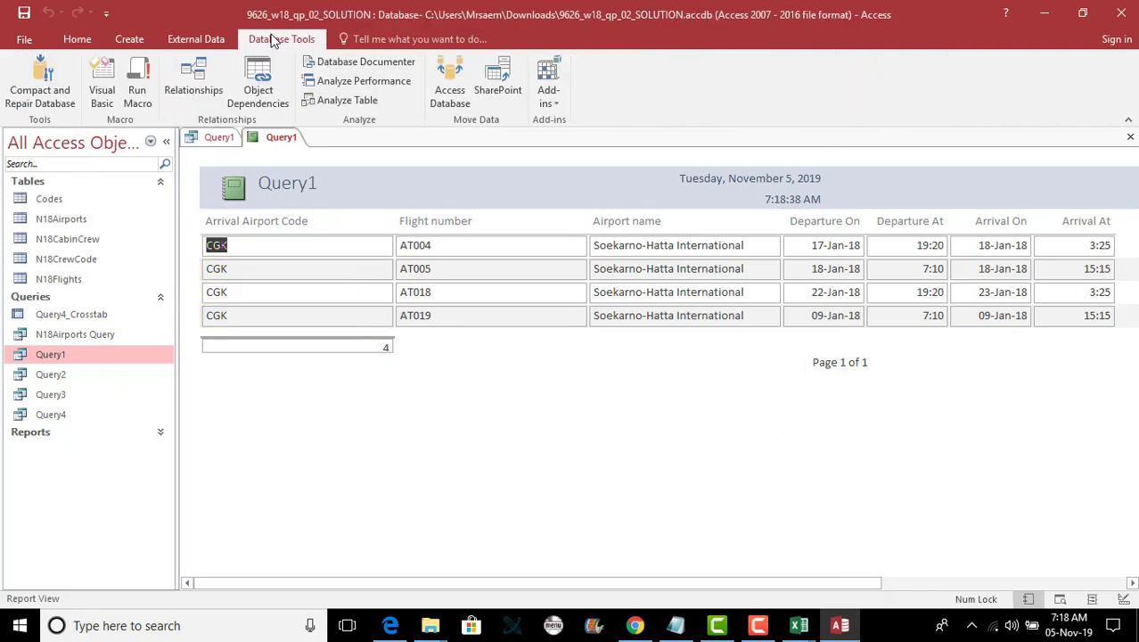
pyautogui.click(197, 40)
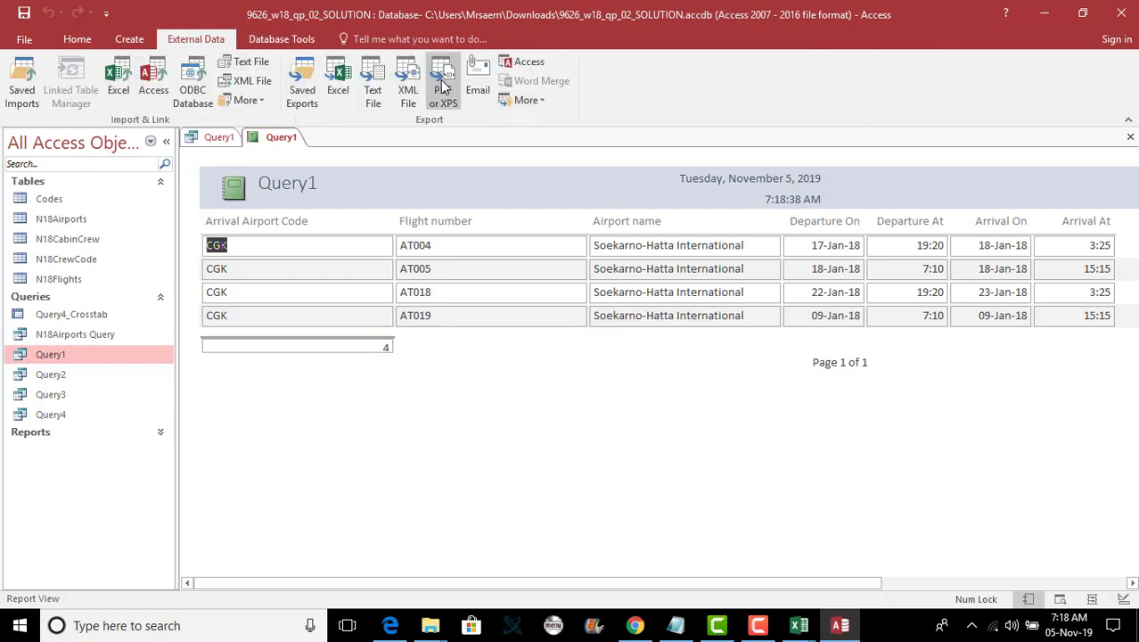
# - Switch to the paper in Edge and read task 4 about the average flight times report
pyautogui.click(392, 626)
pyautogui.scroll(-1, 437, 490)
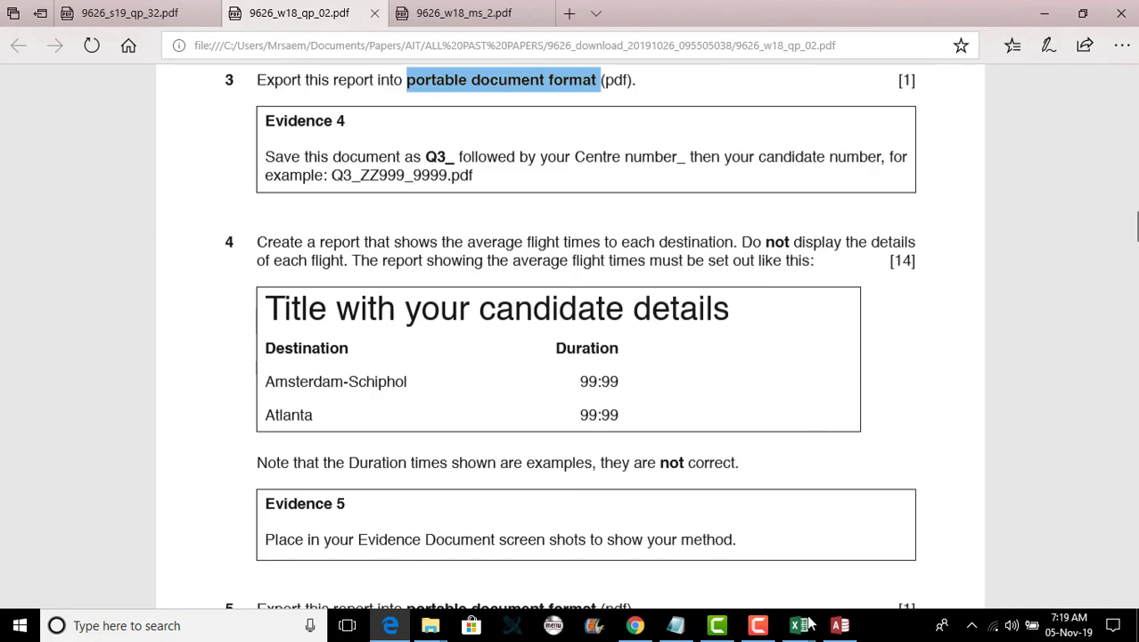
# - Switch to Access and close the Query1 report without saving, along with the Query1 datasheet
pyautogui.click(839, 624)
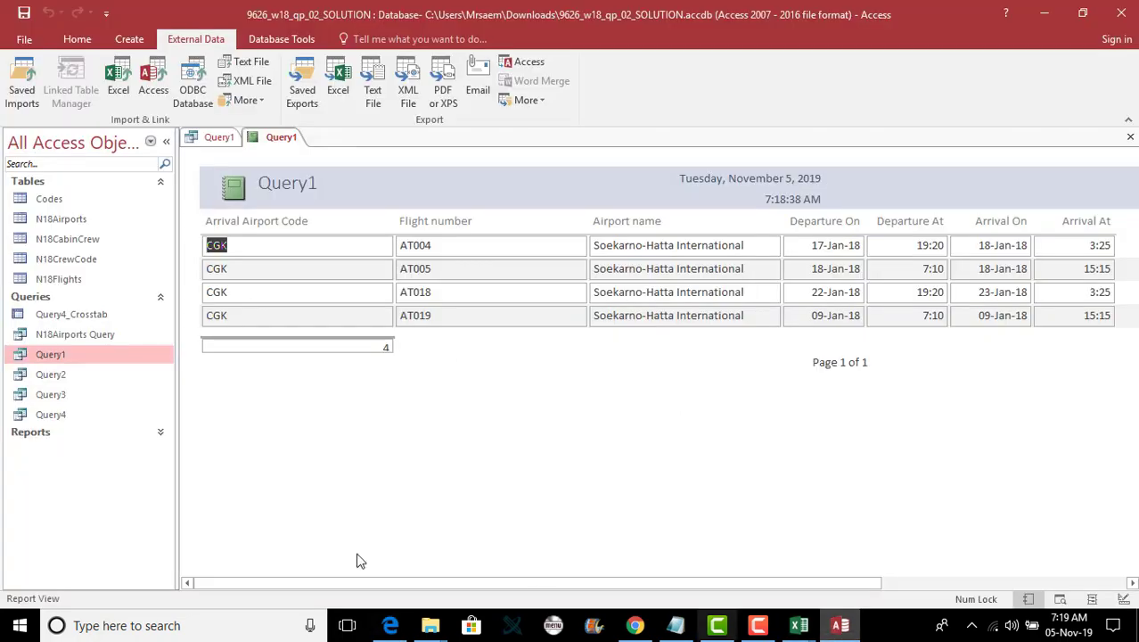
pyautogui.click(1130, 137)
pyautogui.click(560, 358)
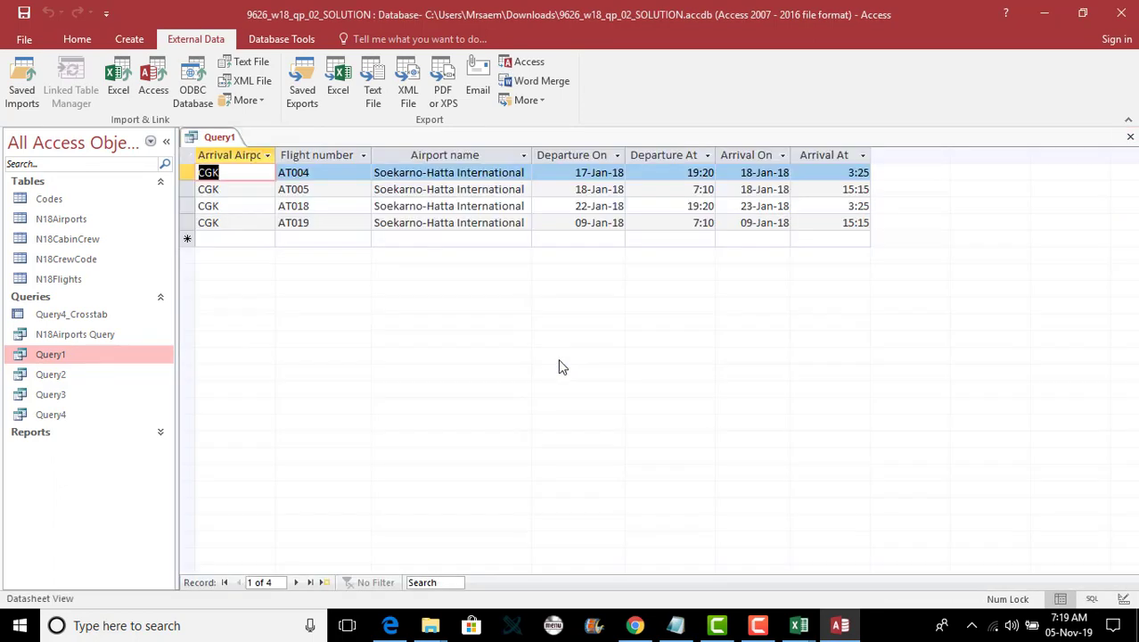
pyautogui.click(1130, 136)
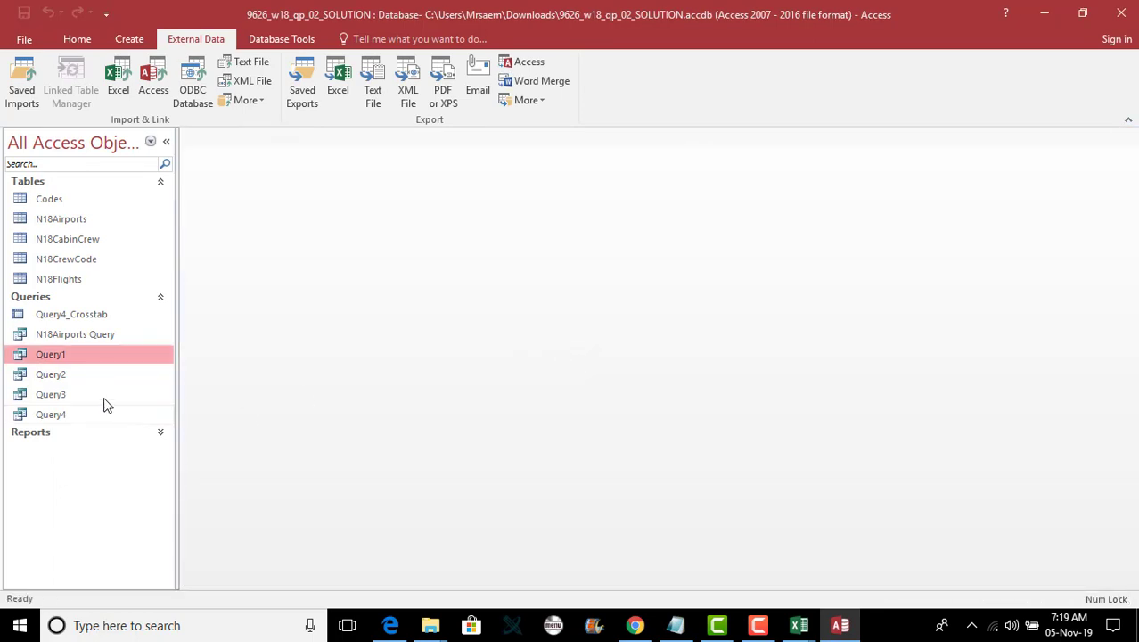
# - Inspect the airport names and arrival times in Query2 and close it without saving the layout
pyautogui.click(73, 376)
pyautogui.doubleClick(73, 376)
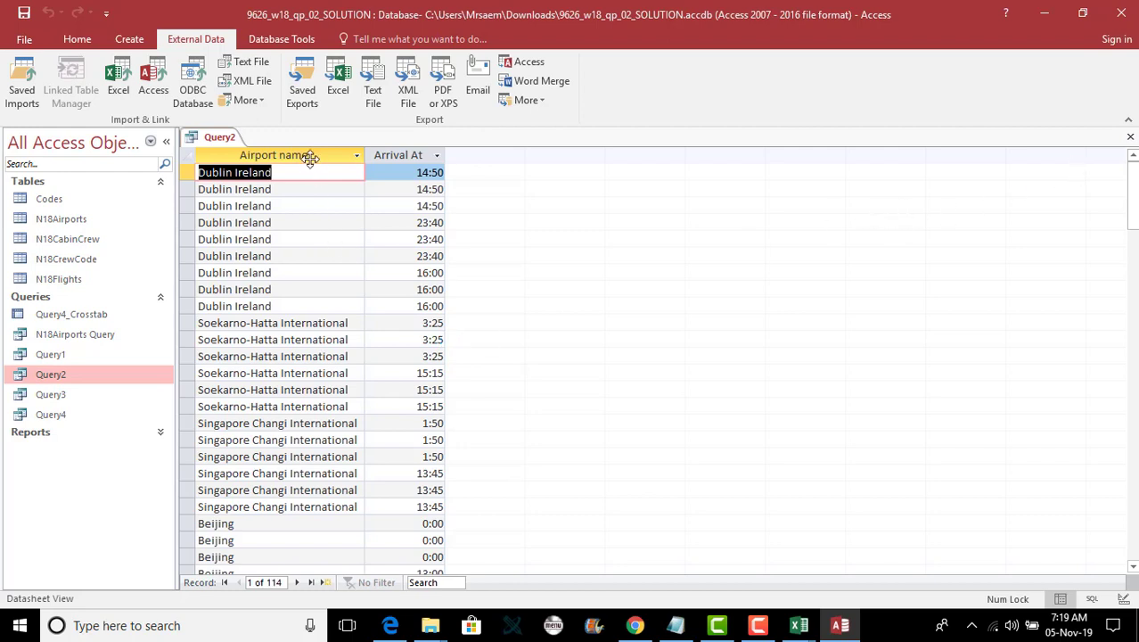
pyautogui.doubleClick(444, 150)
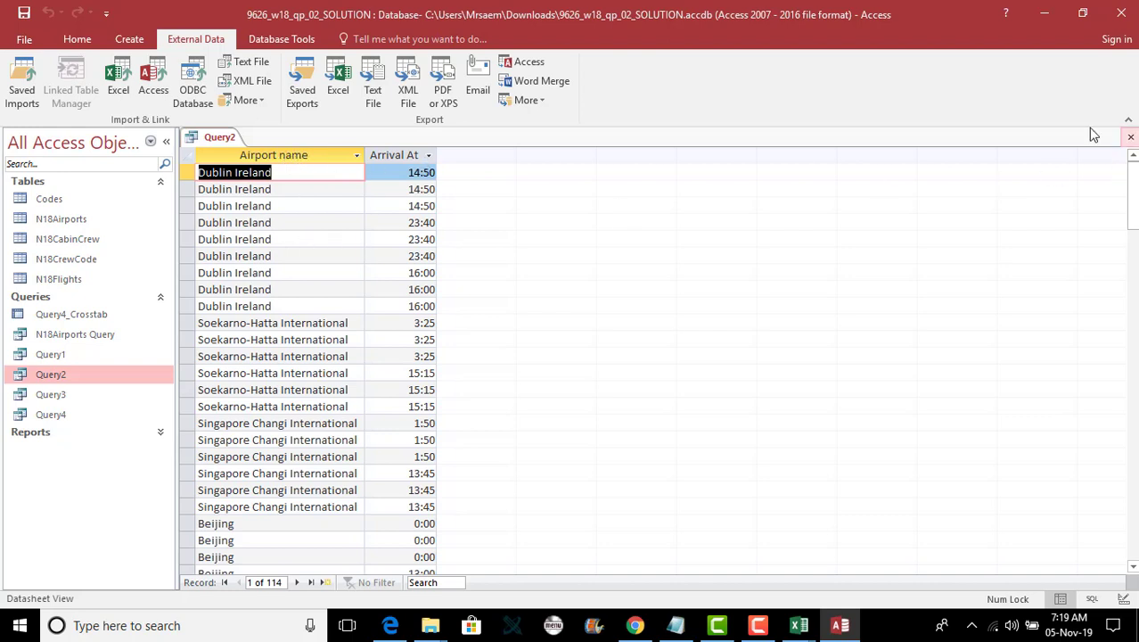
pyautogui.click(1130, 136)
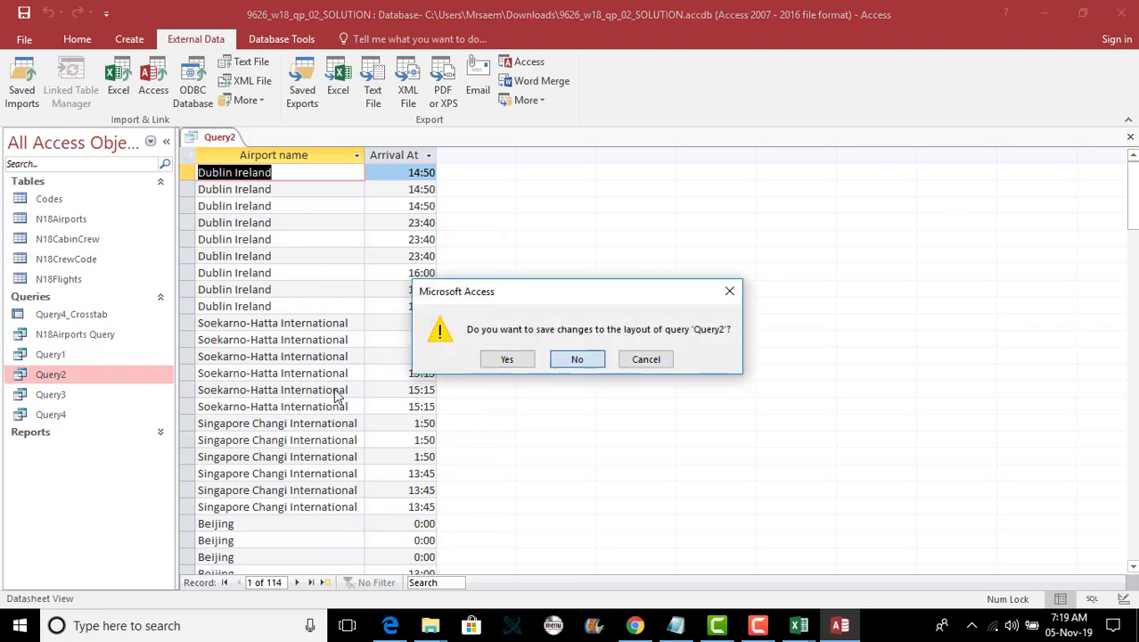
pyautogui.press('Return')
# - Inspect the flight durations in Query3 and the crew records in Query4, closing each query
pyautogui.doubleClick(97, 394)
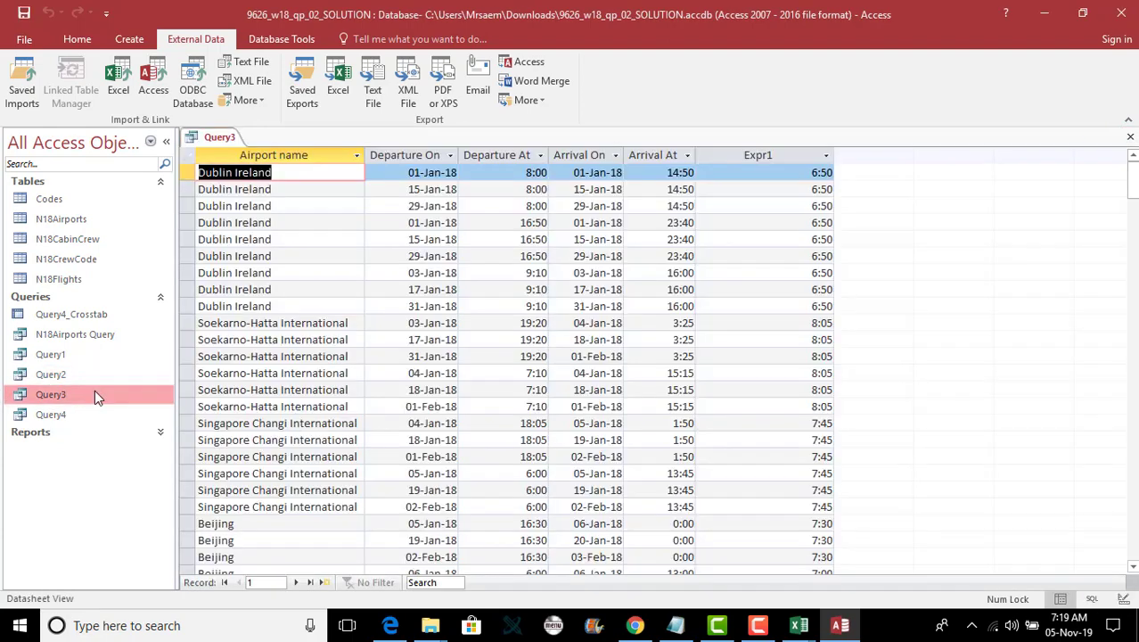
pyautogui.click(1130, 137)
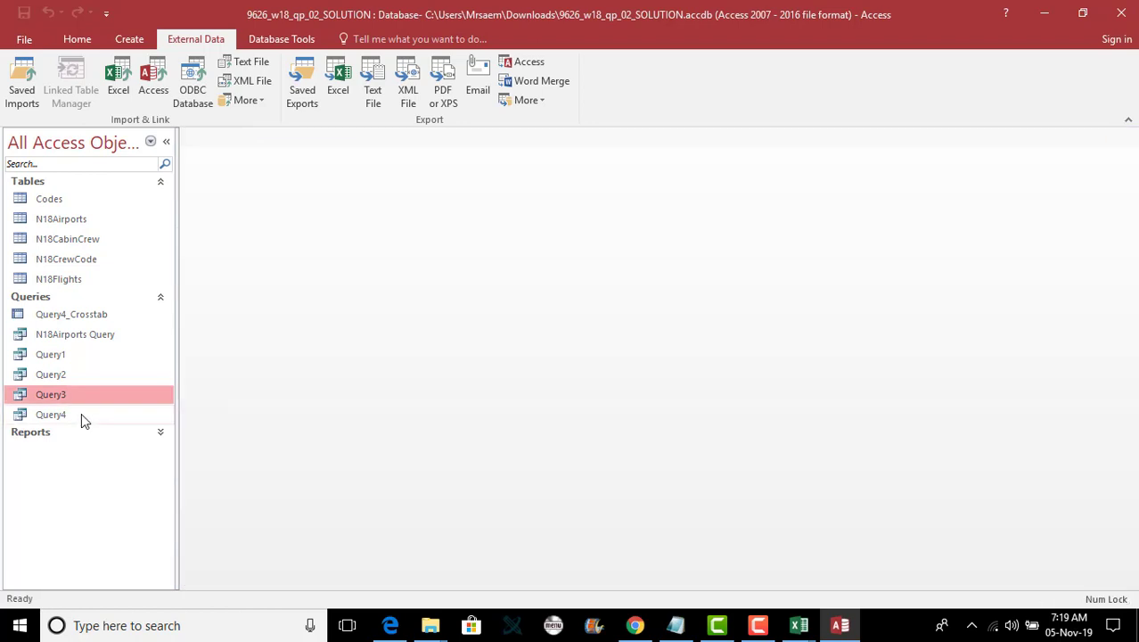
pyautogui.doubleClick(81, 413)
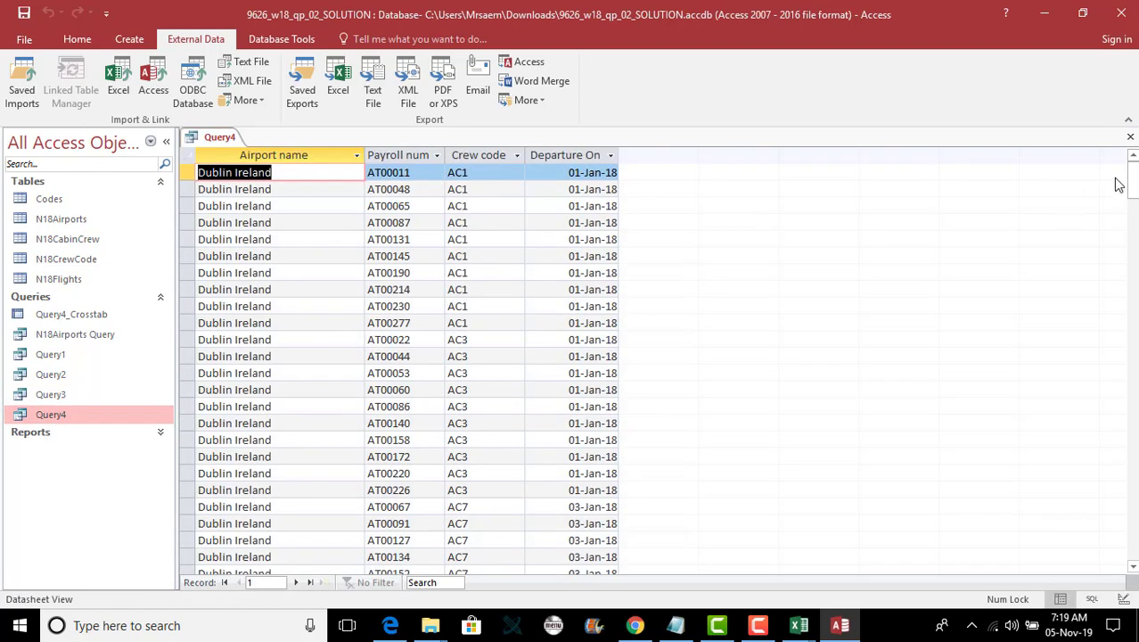
pyautogui.click(1130, 136)
pyautogui.click(95, 373)
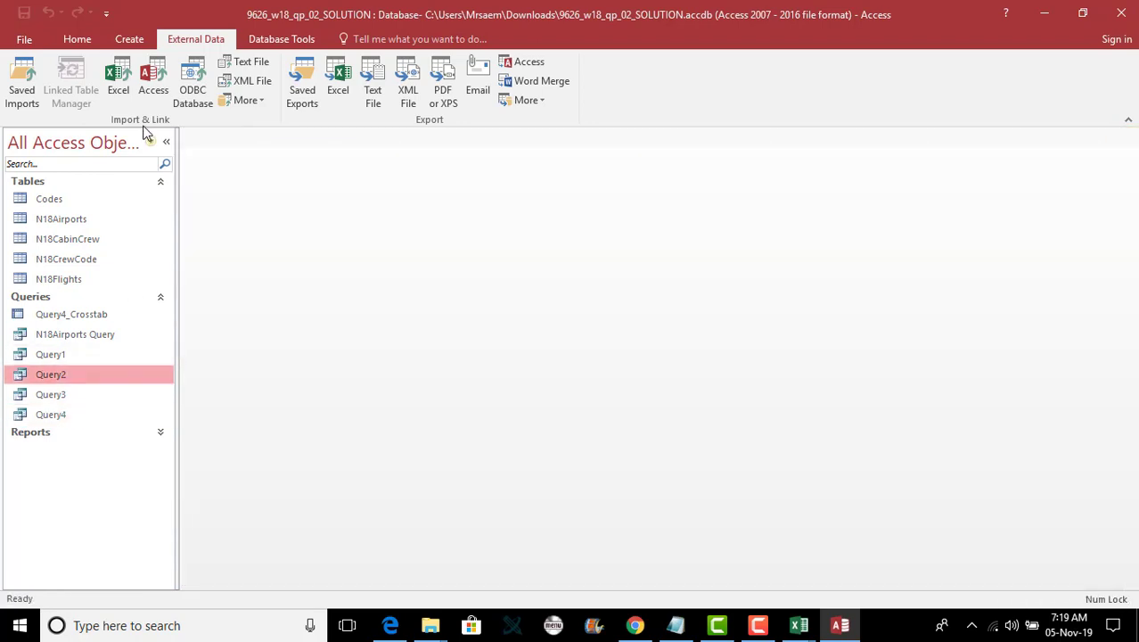
pyautogui.click(129, 40)
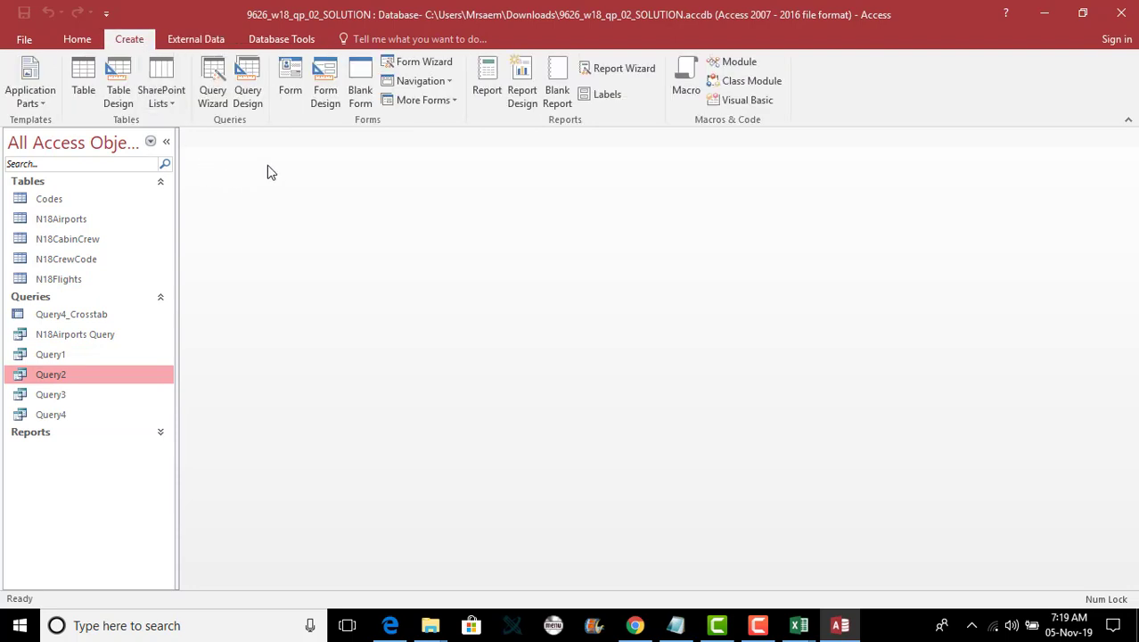
pyautogui.click(212, 96)
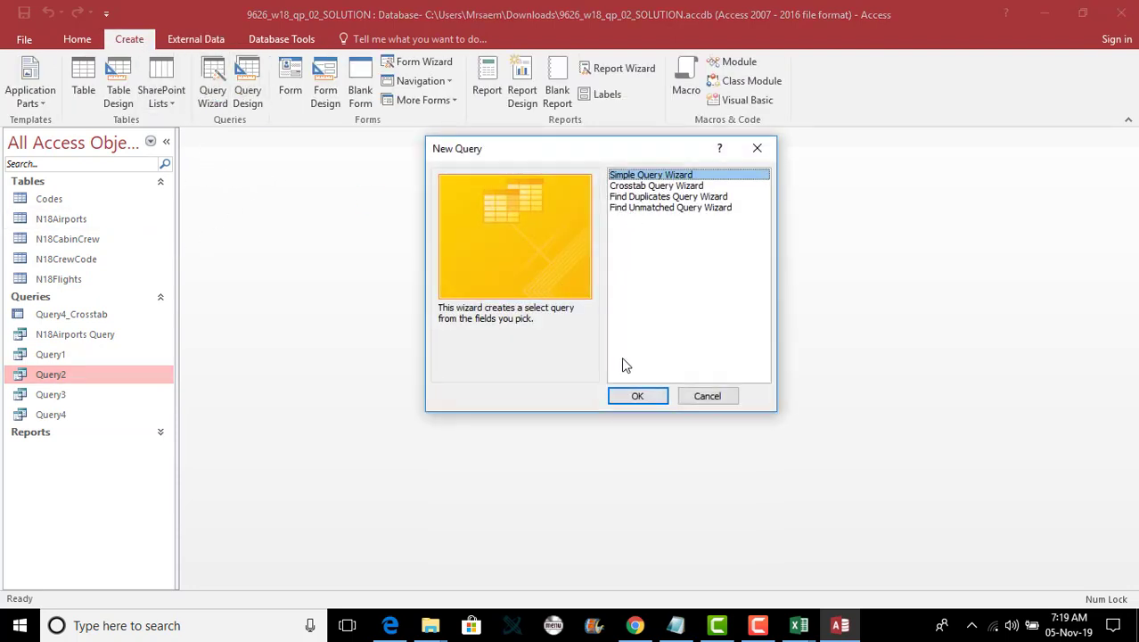
pyautogui.click(637, 397)
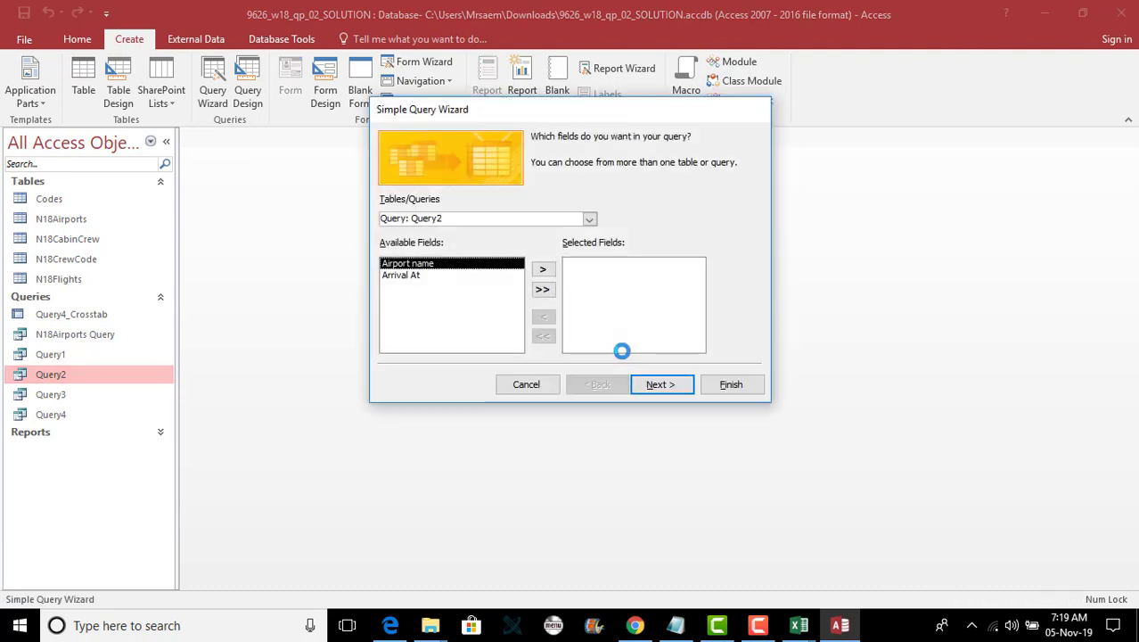
pyautogui.click(542, 288)
pyautogui.click(637, 382)
pyautogui.click(517, 178)
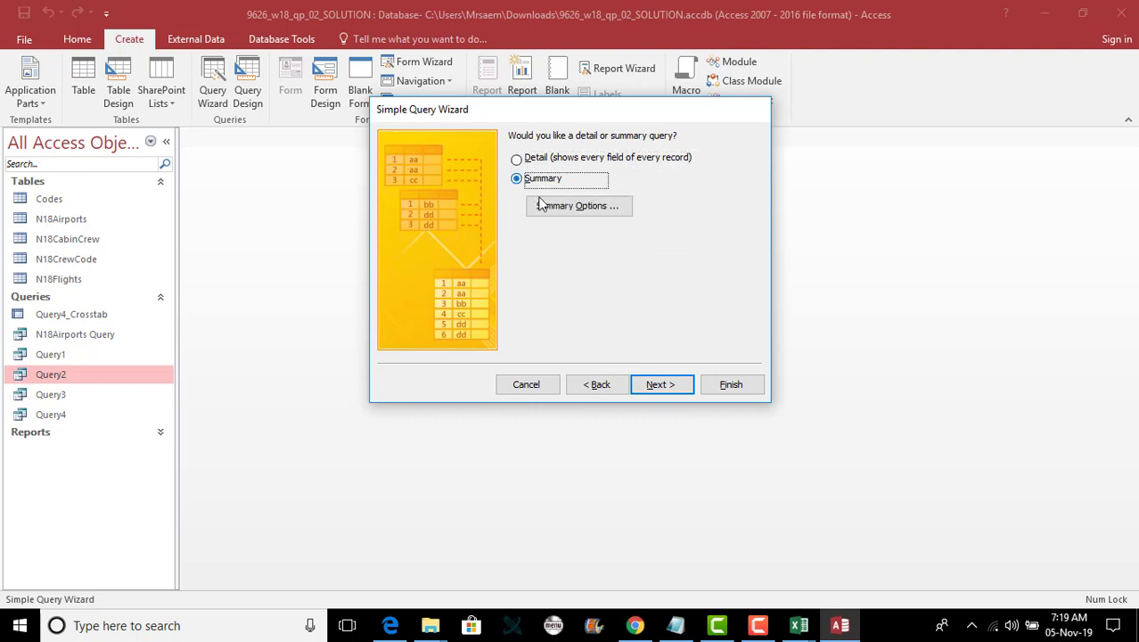
pyautogui.click(569, 210)
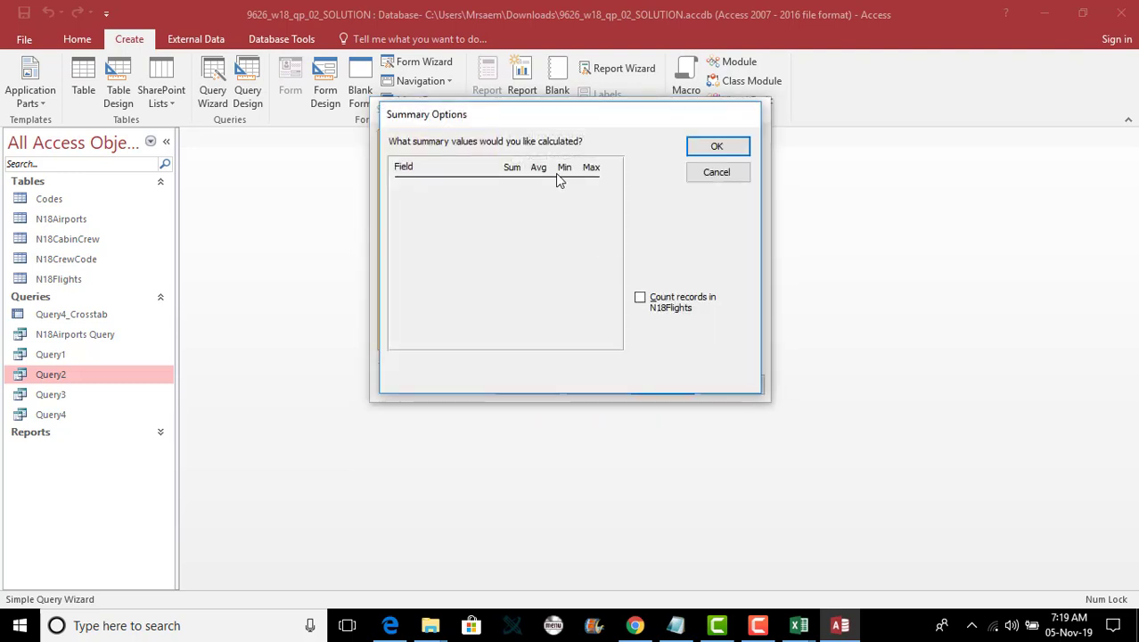
pyautogui.click(701, 175)
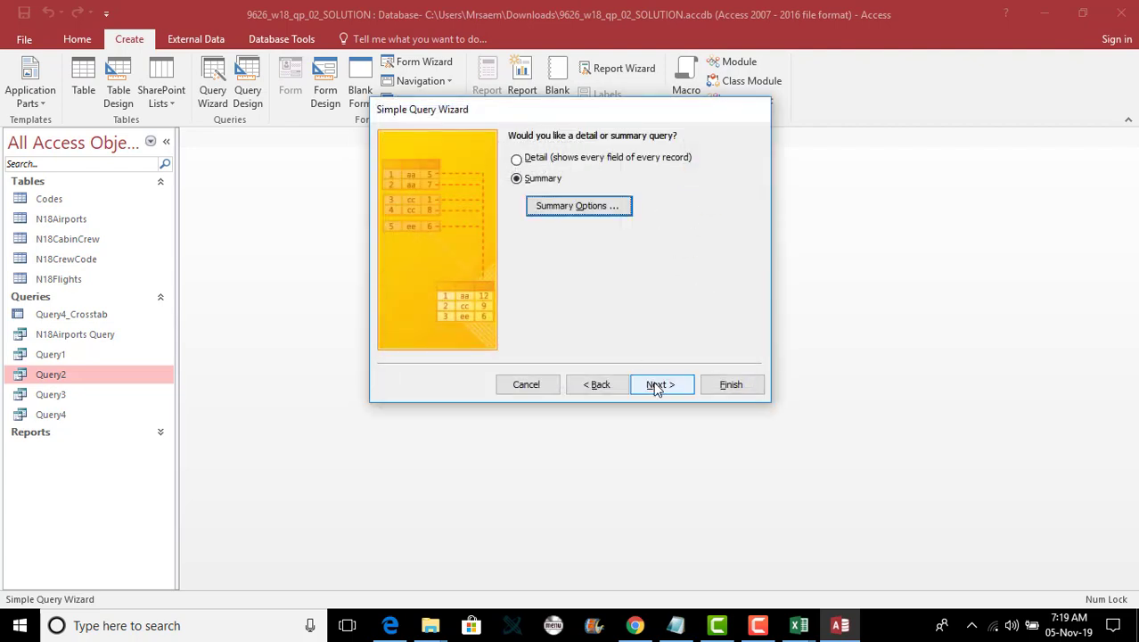
pyautogui.click(655, 386)
pyautogui.click(577, 358)
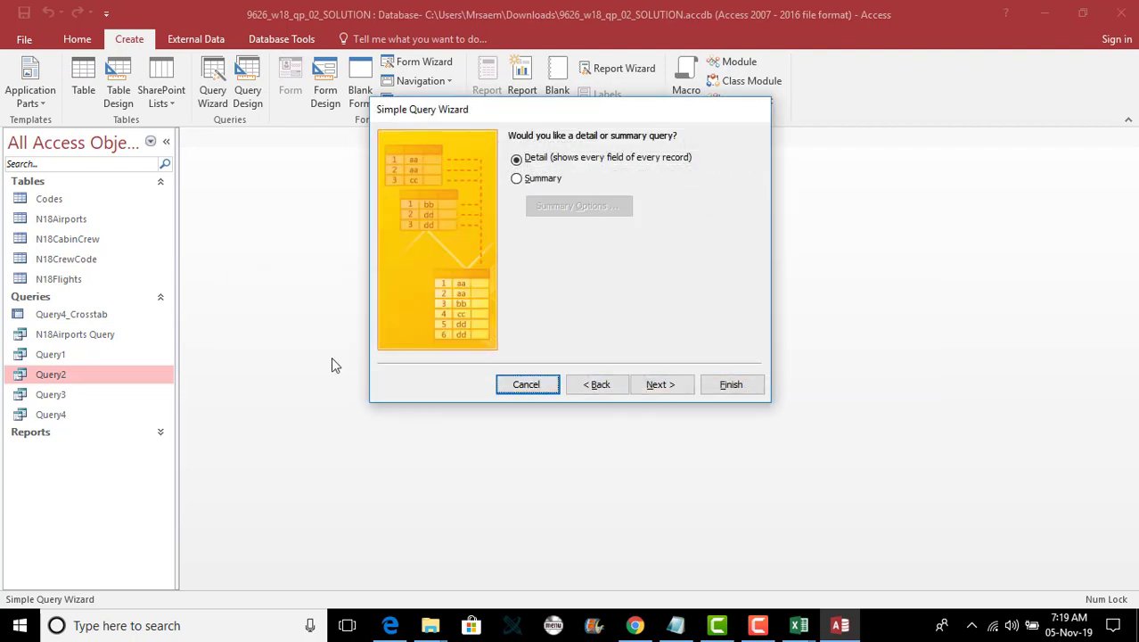
pyautogui.press('Escape')
# - Review the arrival times listed for each airport in Query2 and close the query
pyautogui.doubleClick(135, 375)
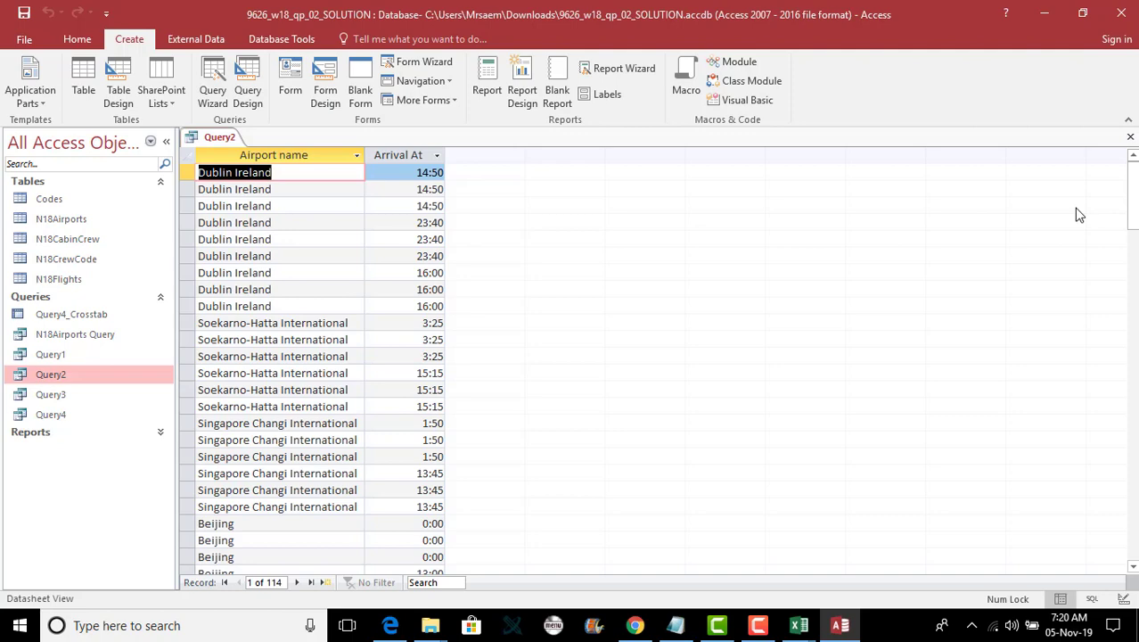
pyautogui.scroll(-12, 918, 318)
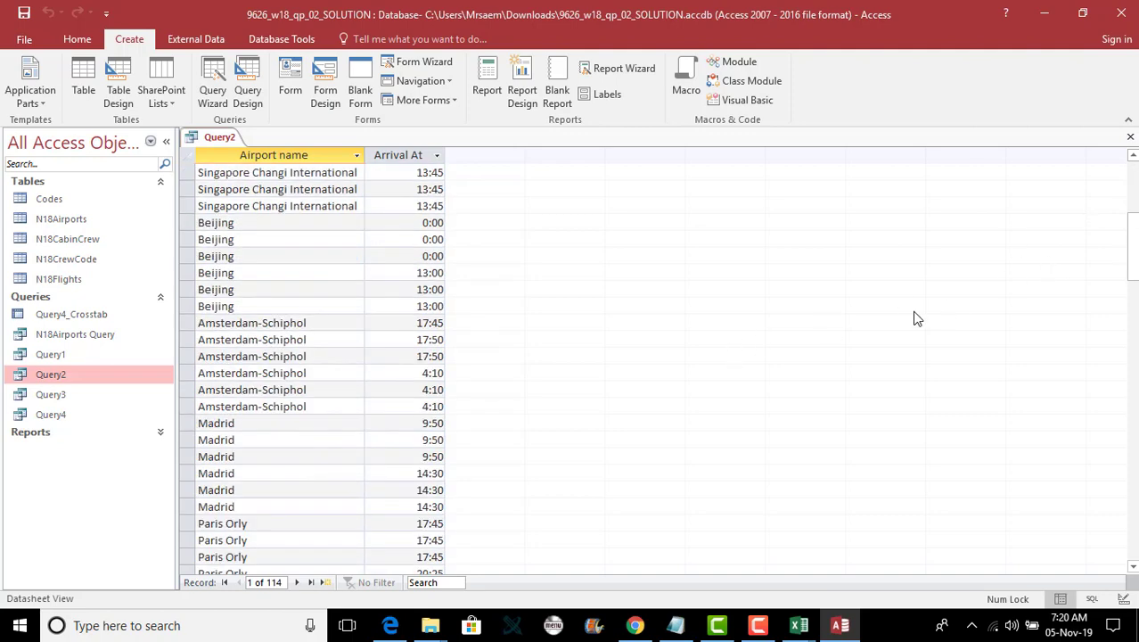
pyautogui.scroll(11, 915, 317)
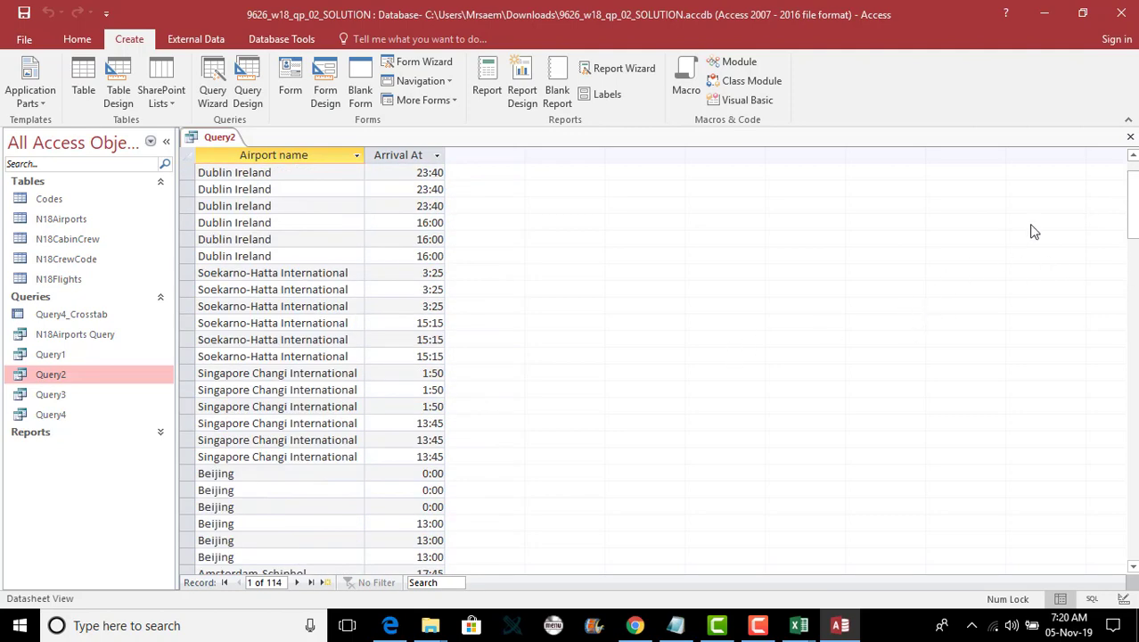
pyautogui.click(1130, 136)
# - Start a new query design based on Query2 with the Airport name and Arrival At fields
pyautogui.click(248, 92)
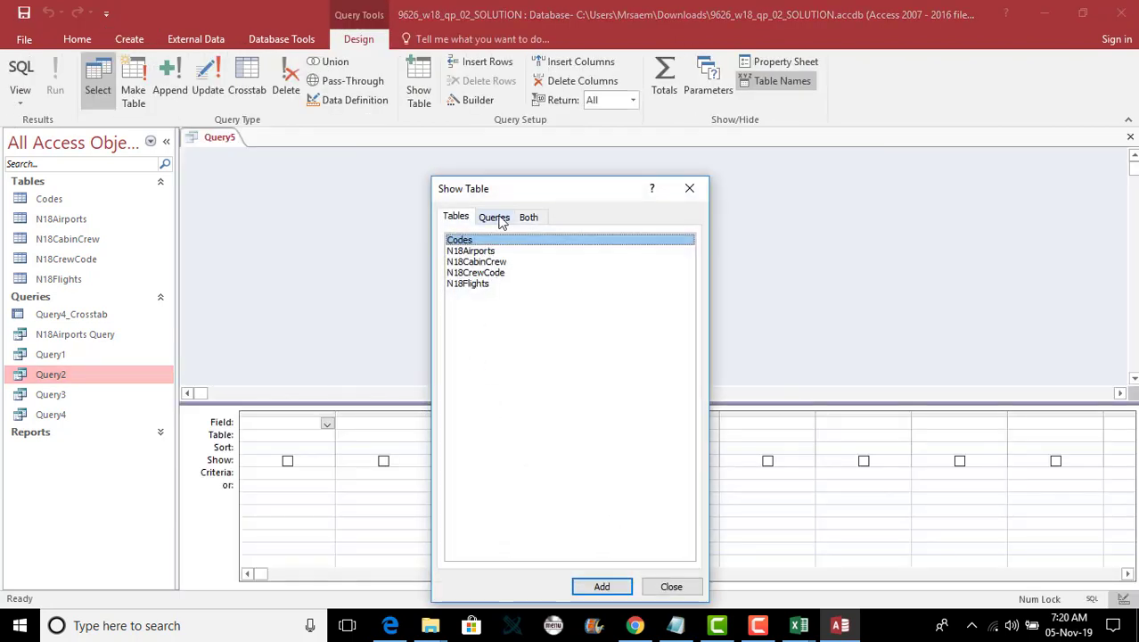
pyautogui.click(495, 217)
pyautogui.click(491, 262)
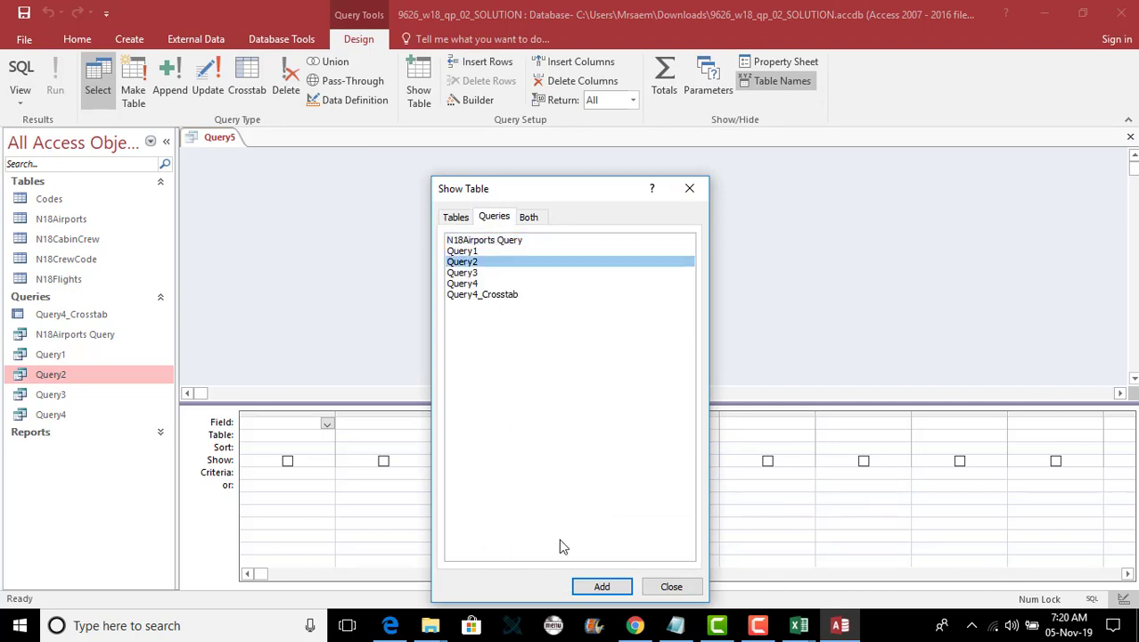
pyautogui.click(600, 586)
pyautogui.click(671, 586)
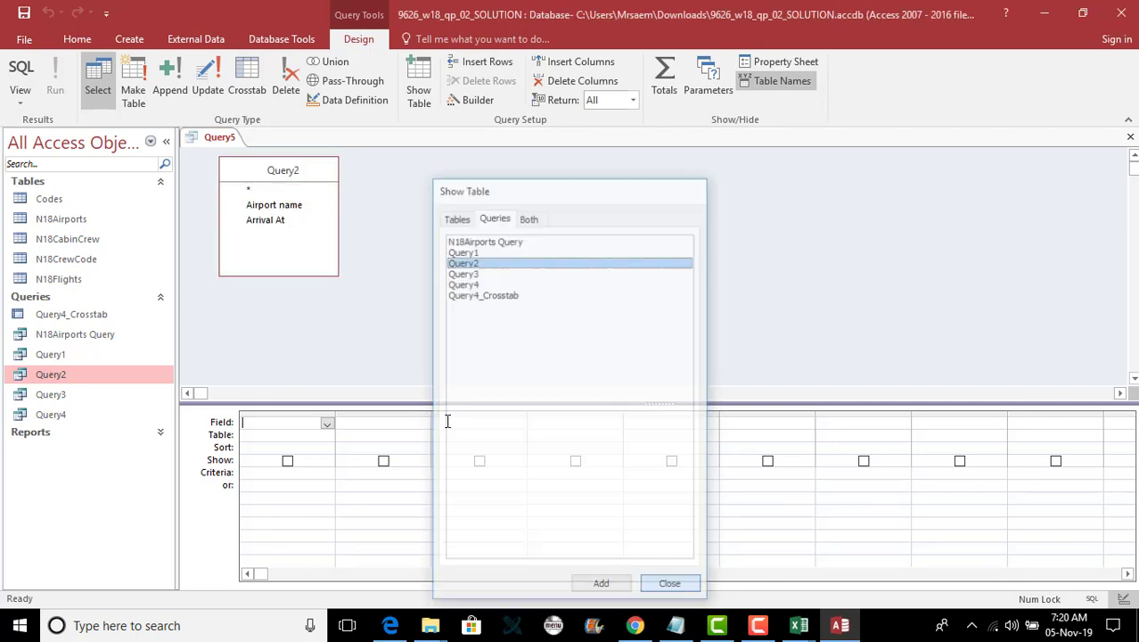
pyautogui.click(291, 207)
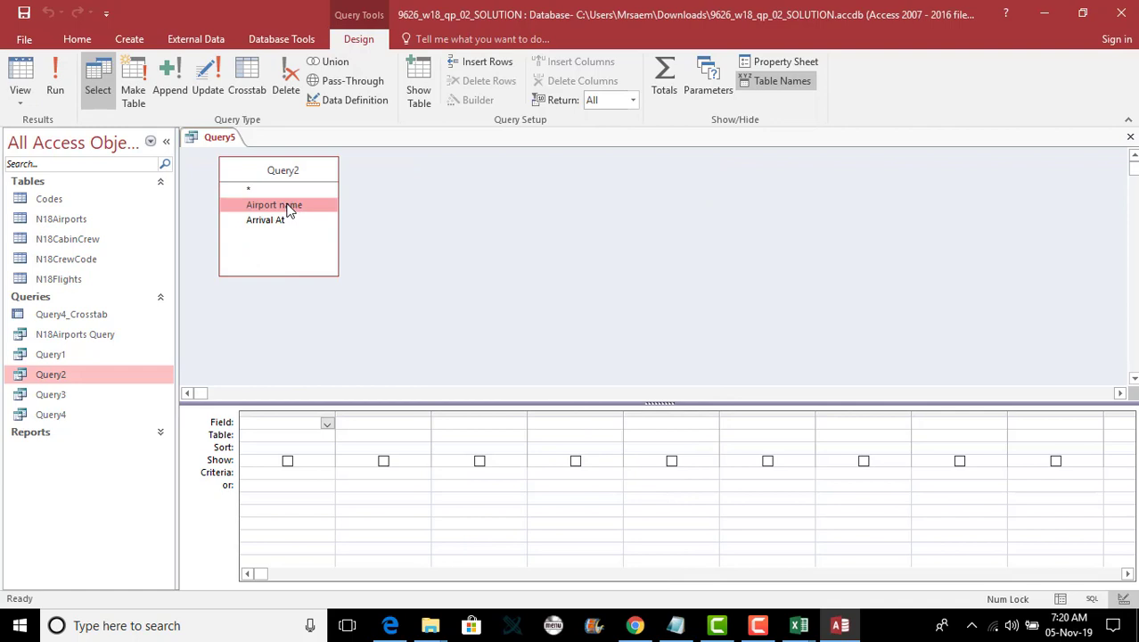
pyautogui.doubleClick(288, 208)
pyautogui.doubleClick(281, 221)
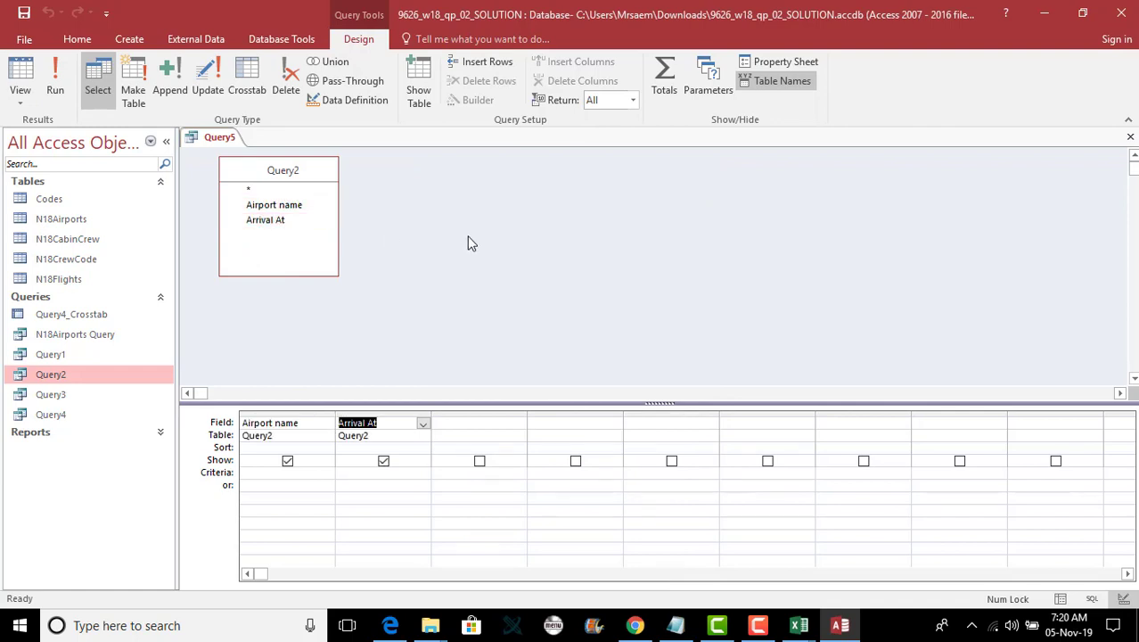
# - Group the query by Airport name with the Avg of Arrival At, run it, and fit the average column to its contents
pyautogui.click(663, 87)
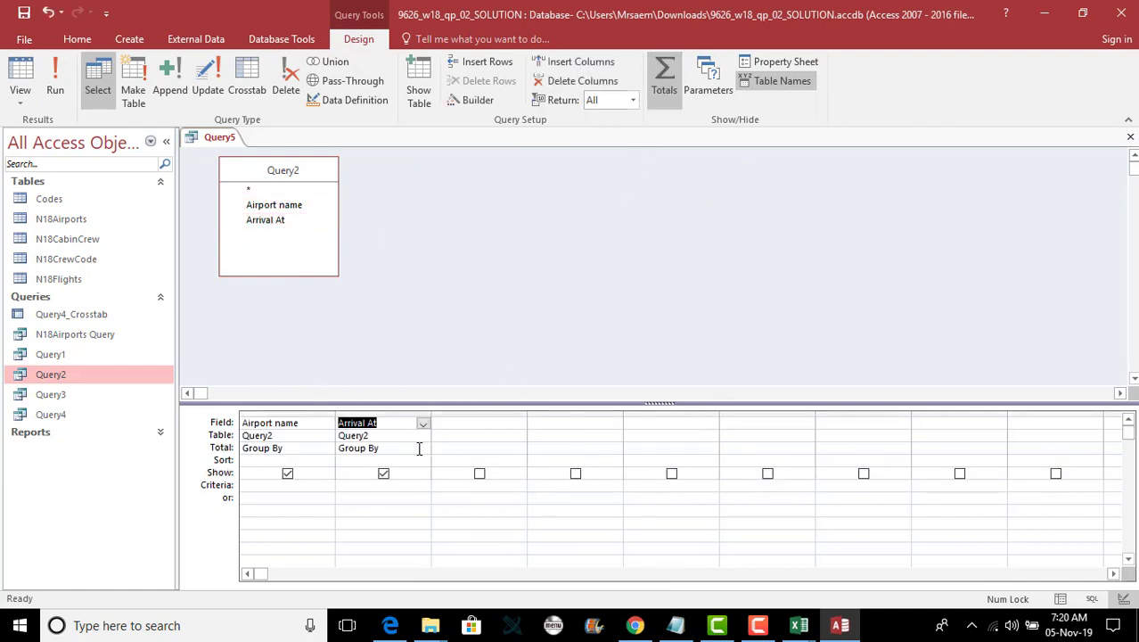
pyautogui.click(422, 448)
pyautogui.click(399, 479)
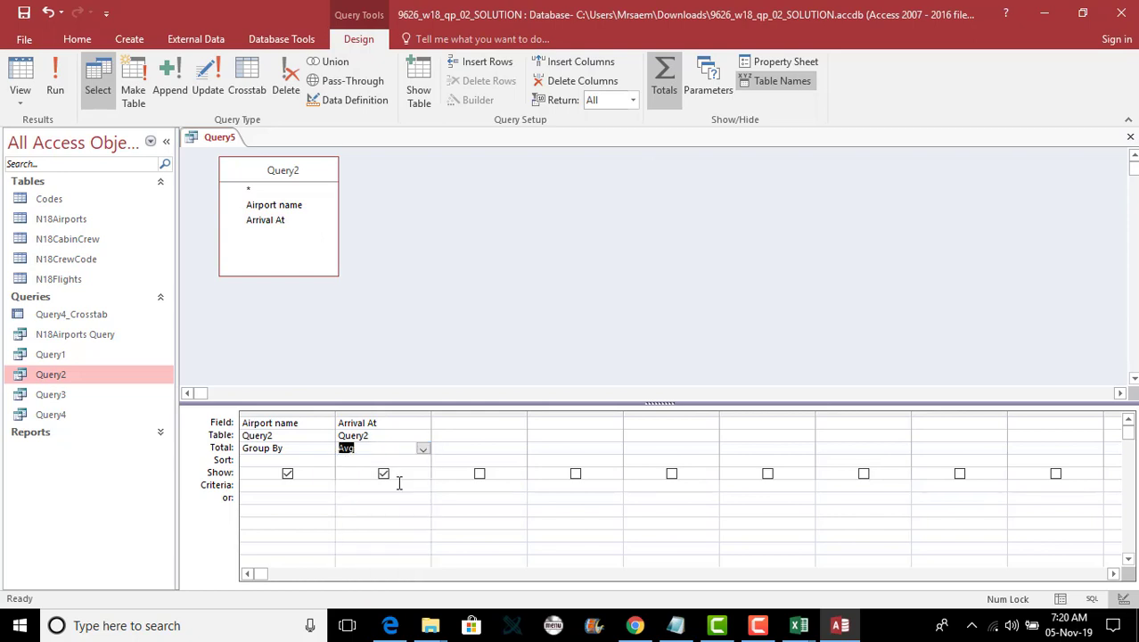
pyautogui.click(68, 78)
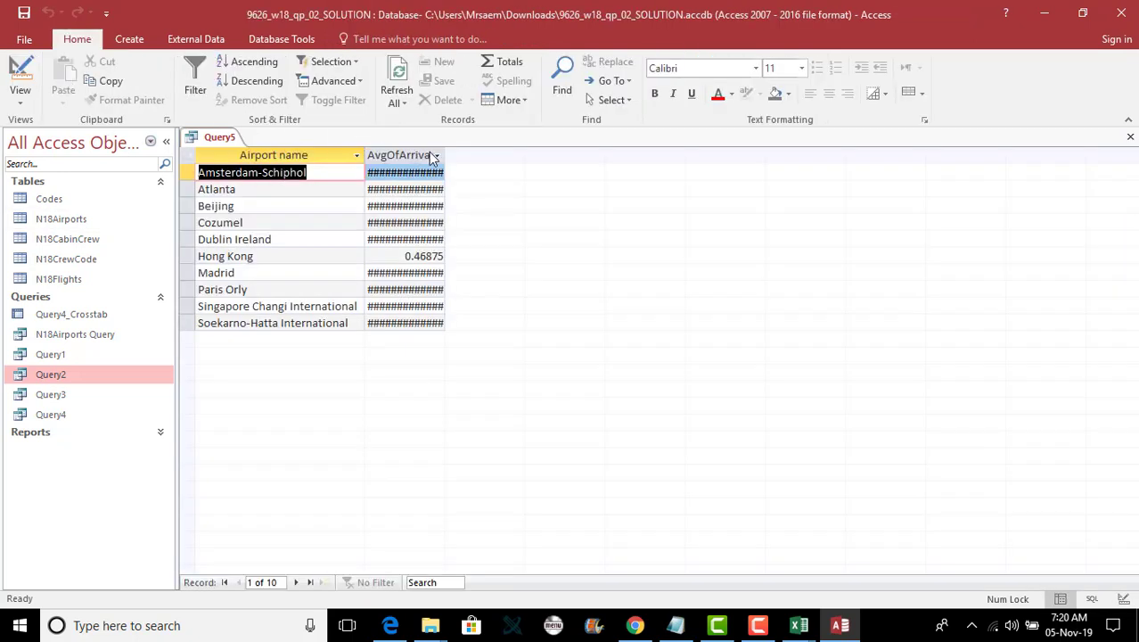
pyautogui.doubleClick(444, 155)
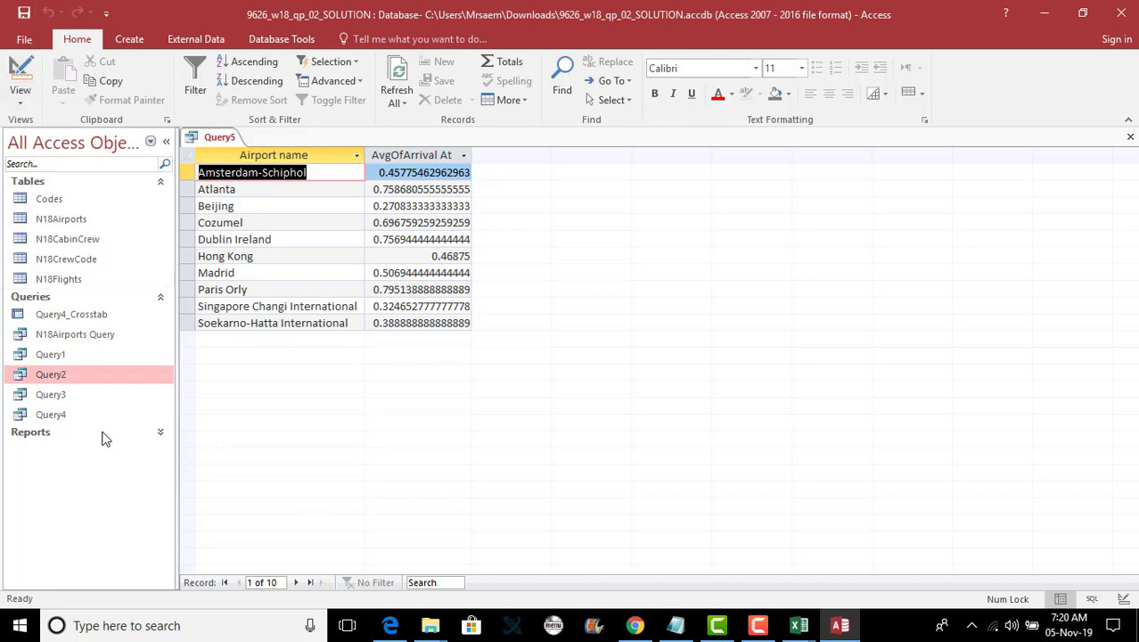
# - Compare the existing report of average flight times to each destination with the Query5 averages, and close both without saving Query5
pyautogui.click(160, 433)
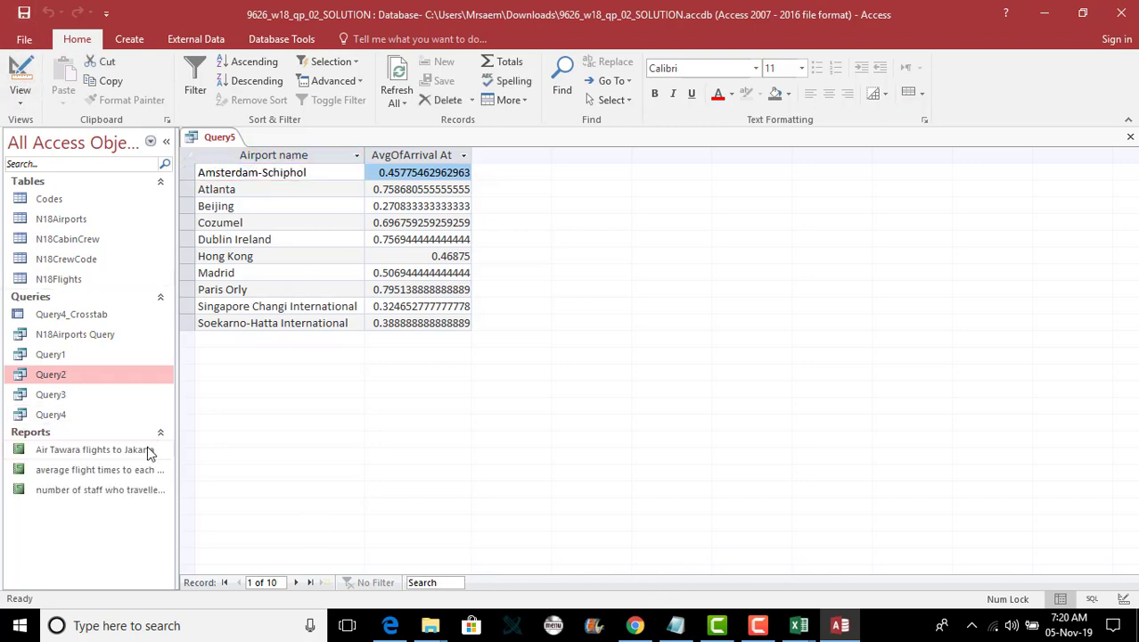
pyautogui.click(130, 474)
pyautogui.doubleClick(131, 474)
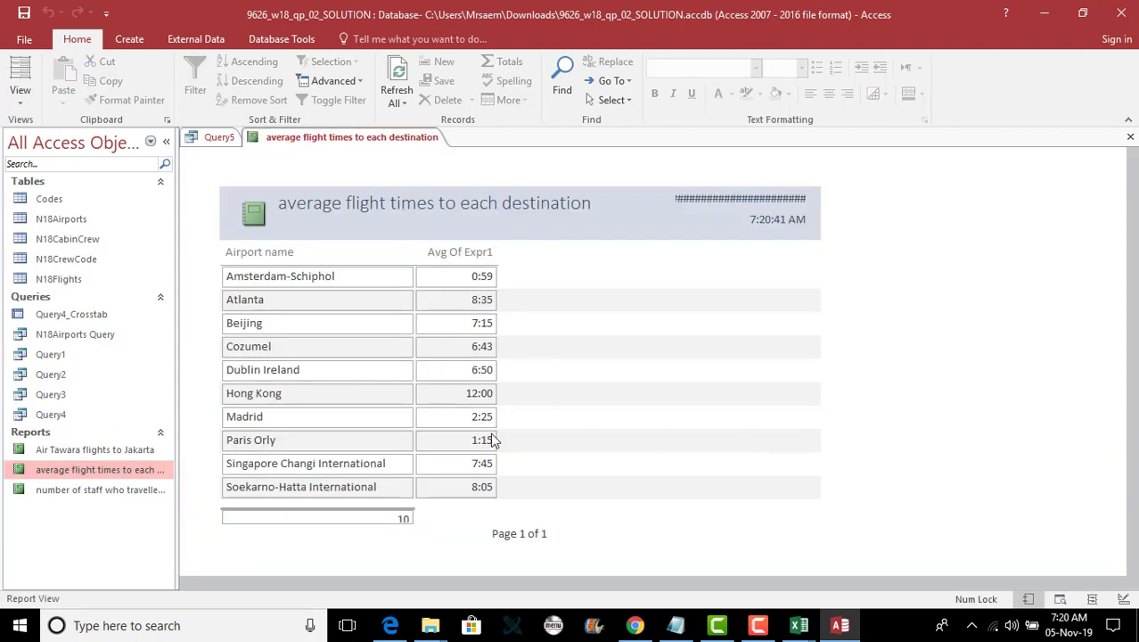
pyautogui.click(213, 139)
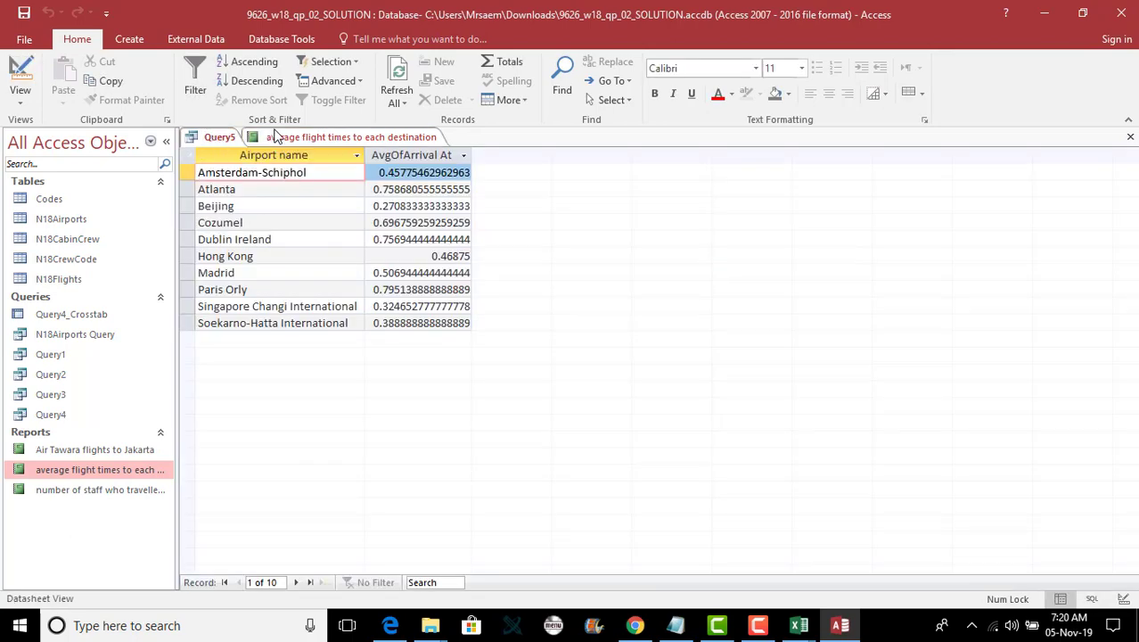
pyautogui.click(276, 137)
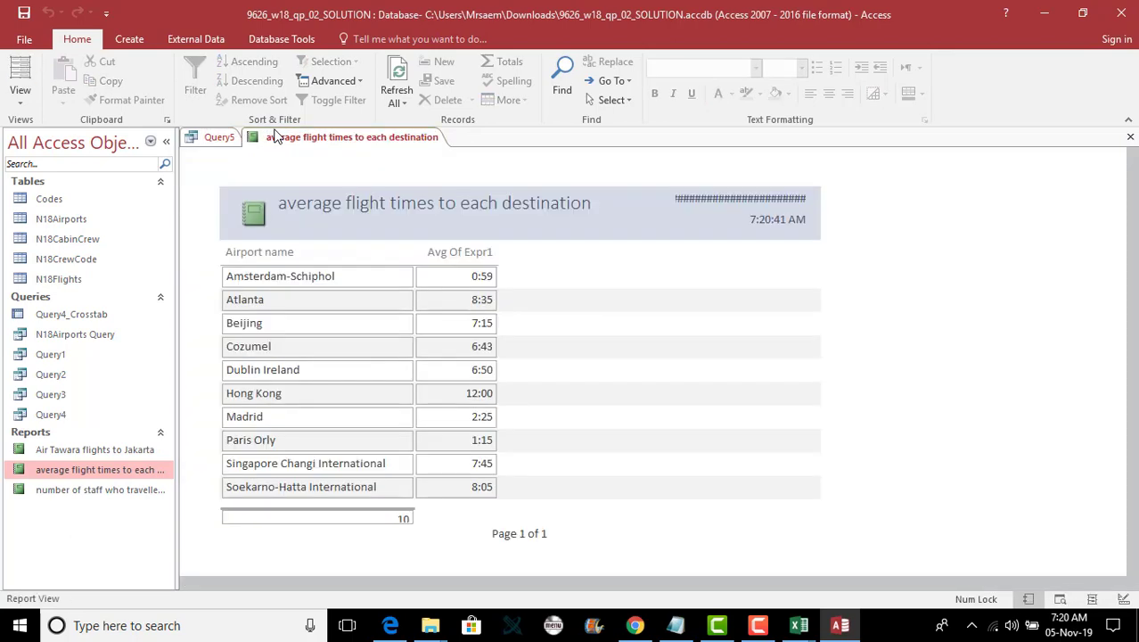
pyautogui.click(212, 139)
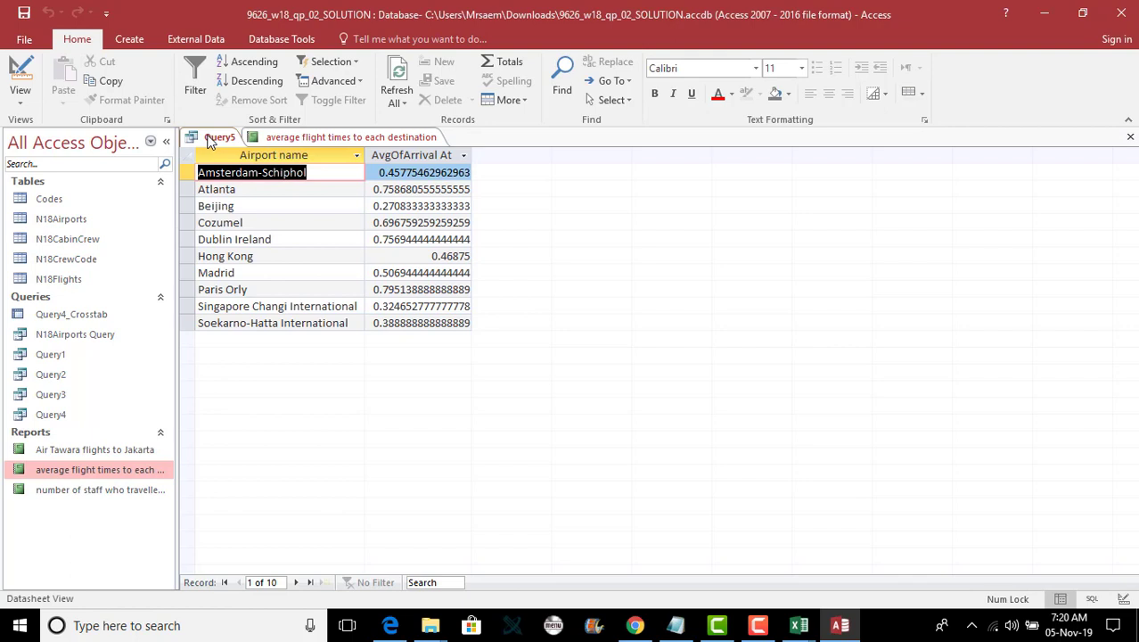
pyautogui.click(307, 139)
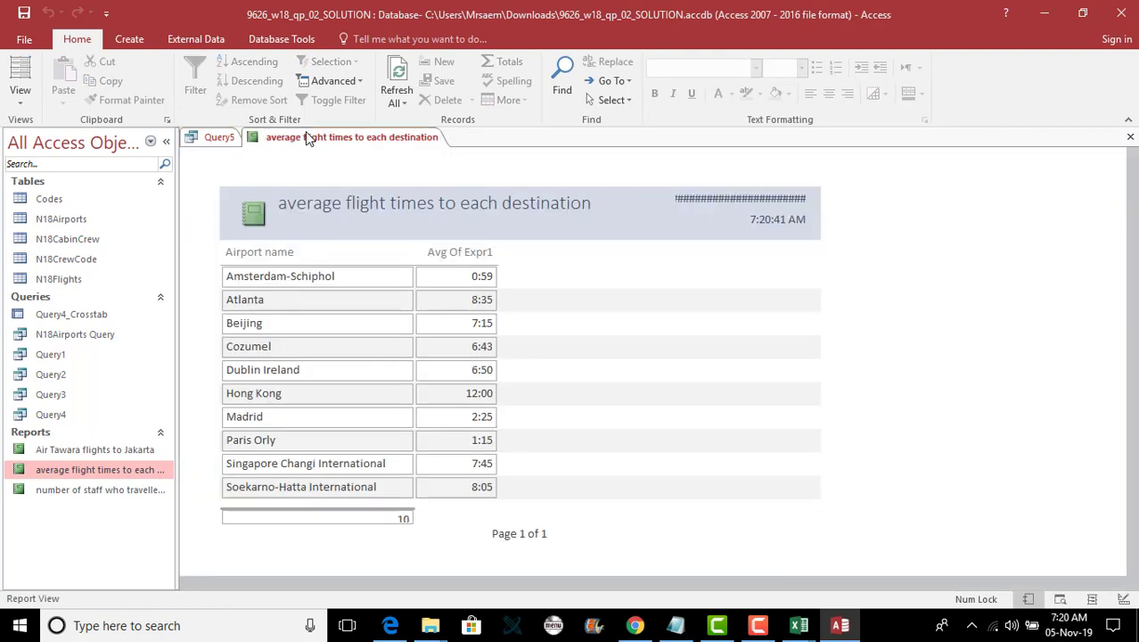
pyautogui.click(1127, 138)
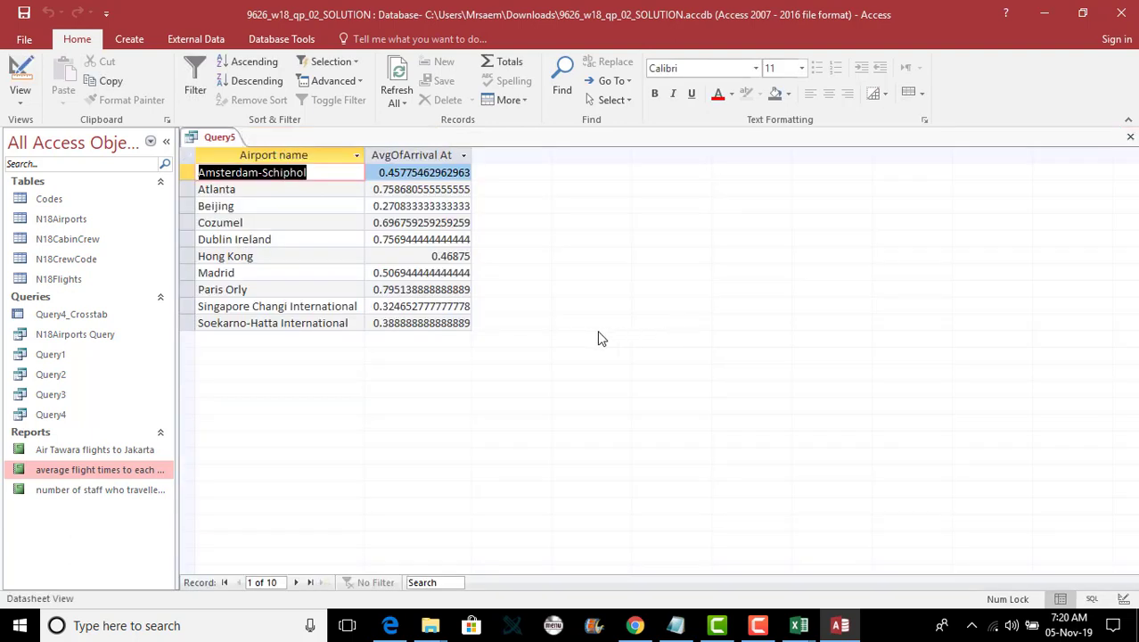
pyautogui.click(1130, 136)
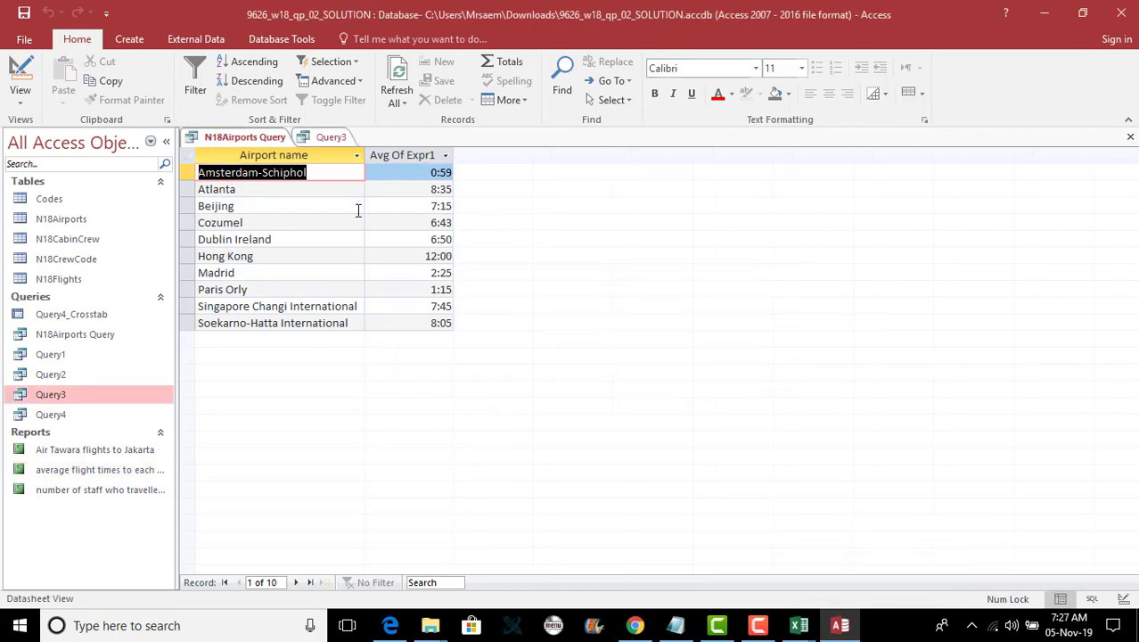
# - Switch to the paper in Edge and highlight "average flight times to each destination" in task 4
pyautogui.click(358, 208)
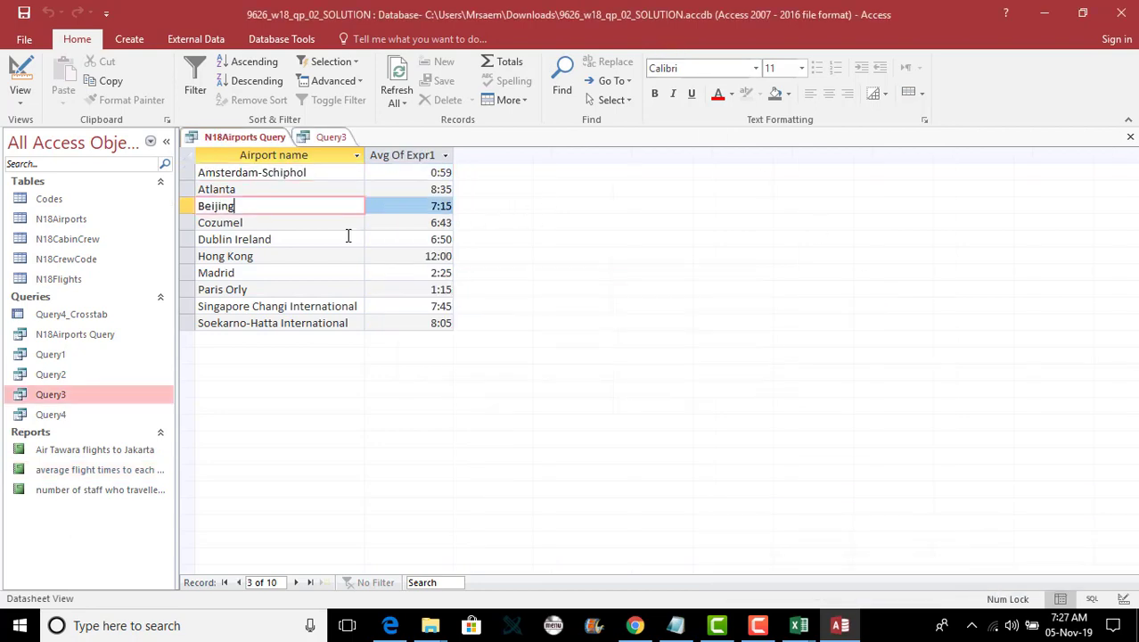
pyautogui.click(390, 625)
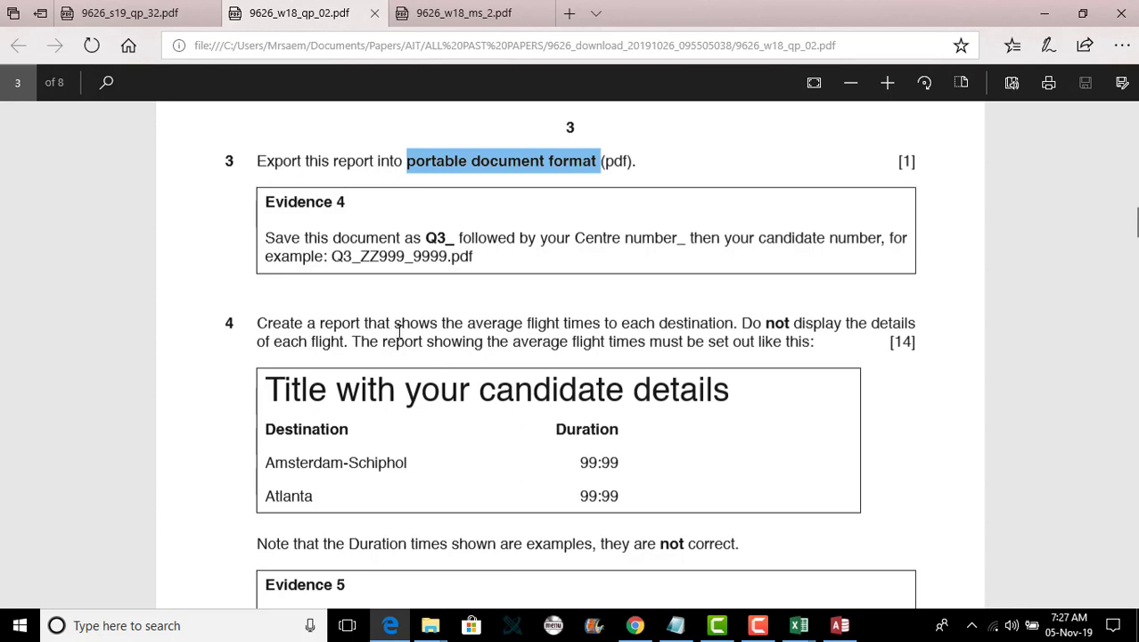
pyautogui.moveTo(464, 321); pyautogui.dragTo(710, 324)
pyautogui.click(631, 323)
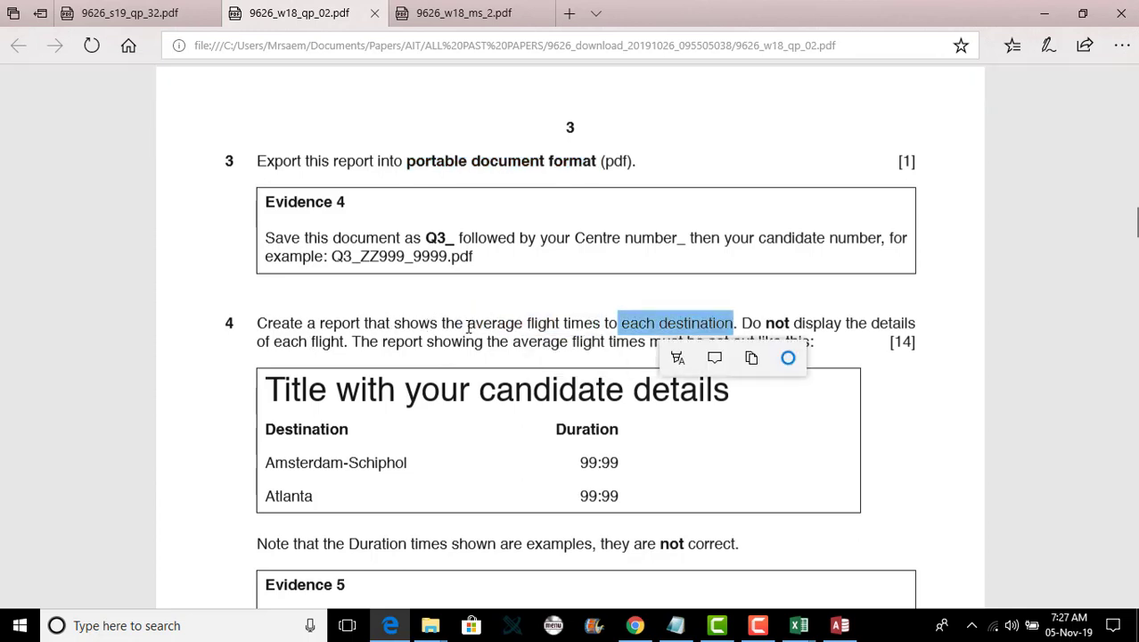
pyautogui.moveTo(466, 323); pyautogui.dragTo(698, 321)
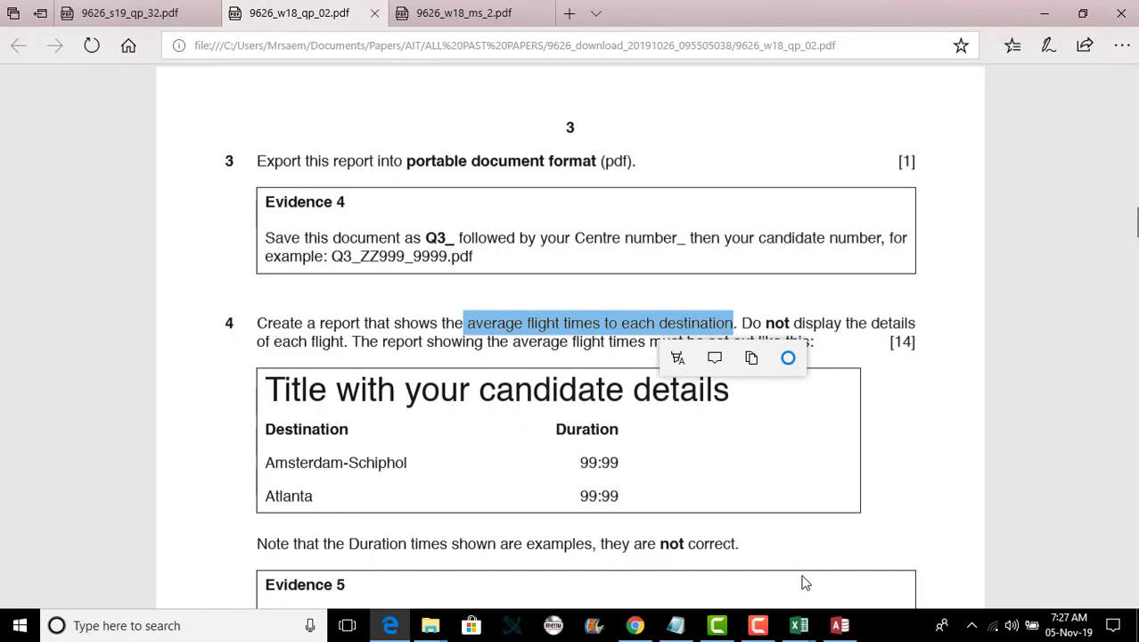
# - Switch to Access and show Query3 in Design View to examine its flight duration expression
pyautogui.click(840, 624)
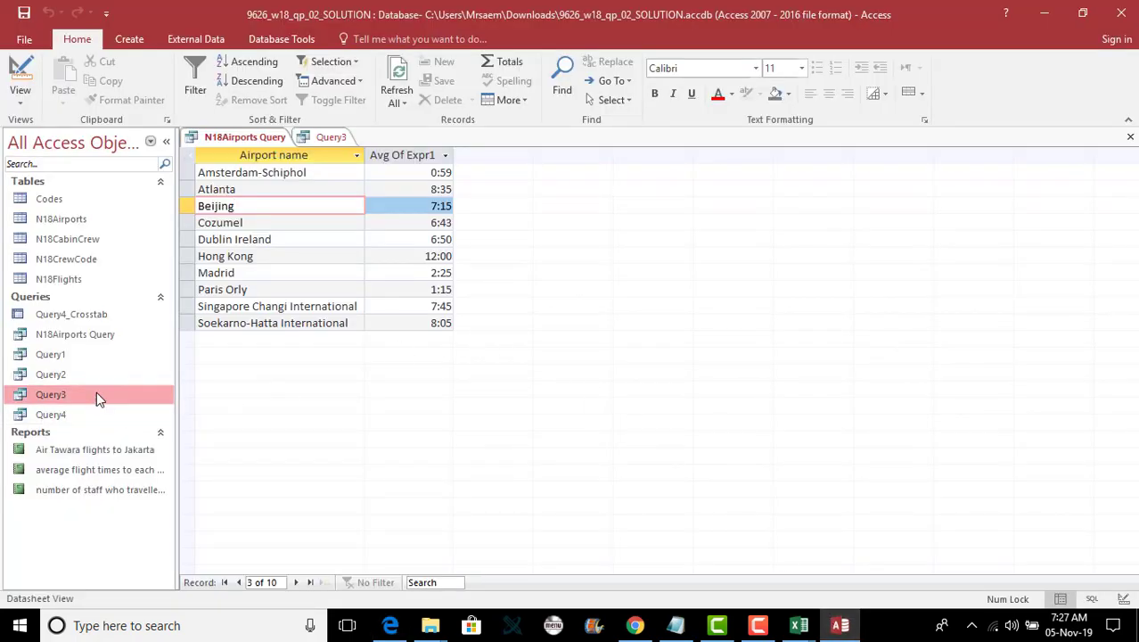
pyautogui.doubleClick(89, 395)
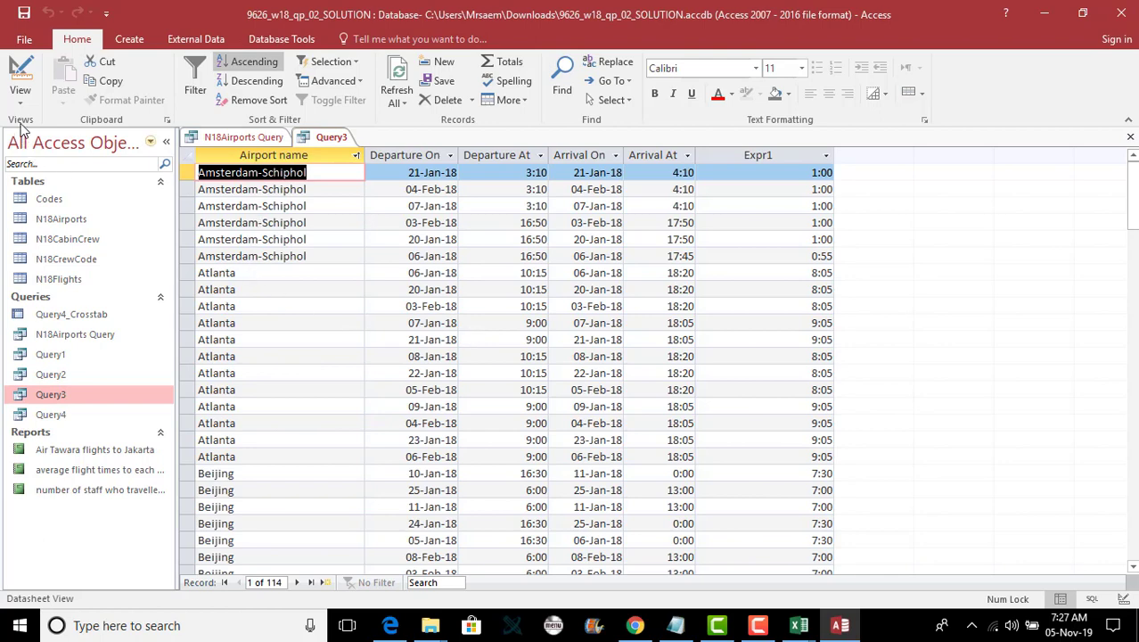
pyautogui.click(20, 94)
pyautogui.click(71, 202)
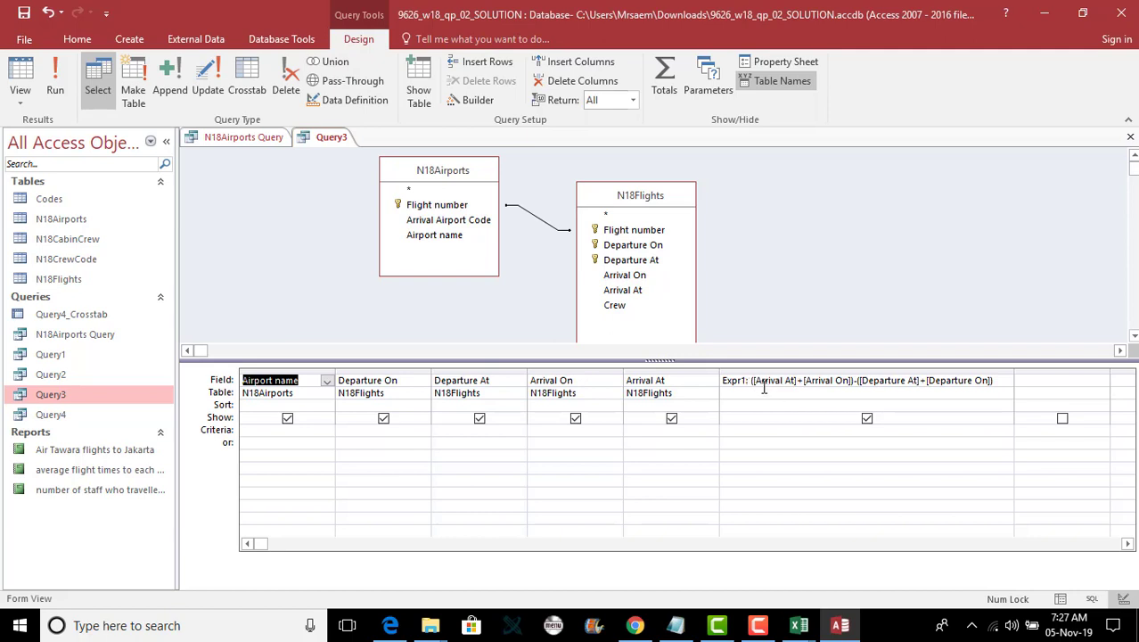
# - Run Query3 to view its calculated flight duration column, and return to Design View
pyautogui.doubleClick(735, 380)
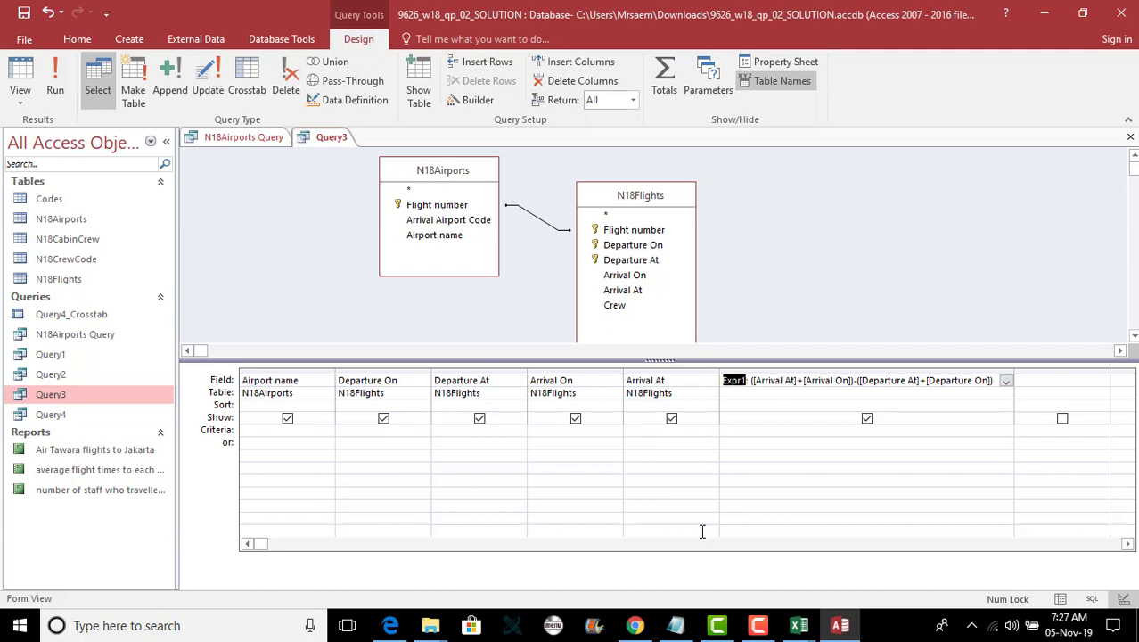
pyautogui.click(746, 393)
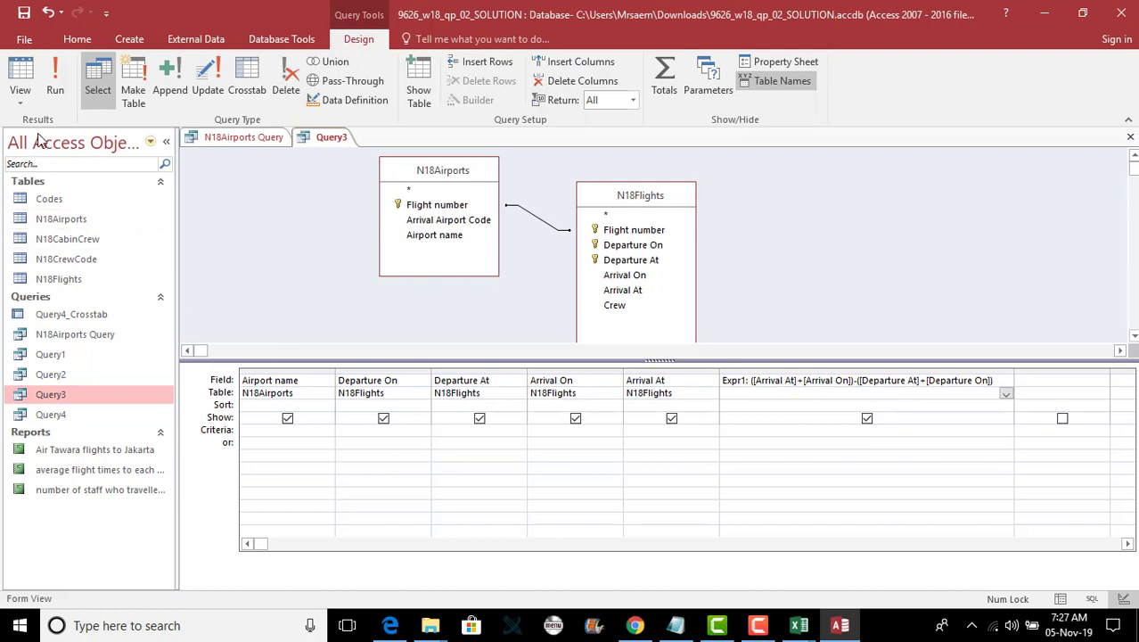
pyautogui.click(54, 80)
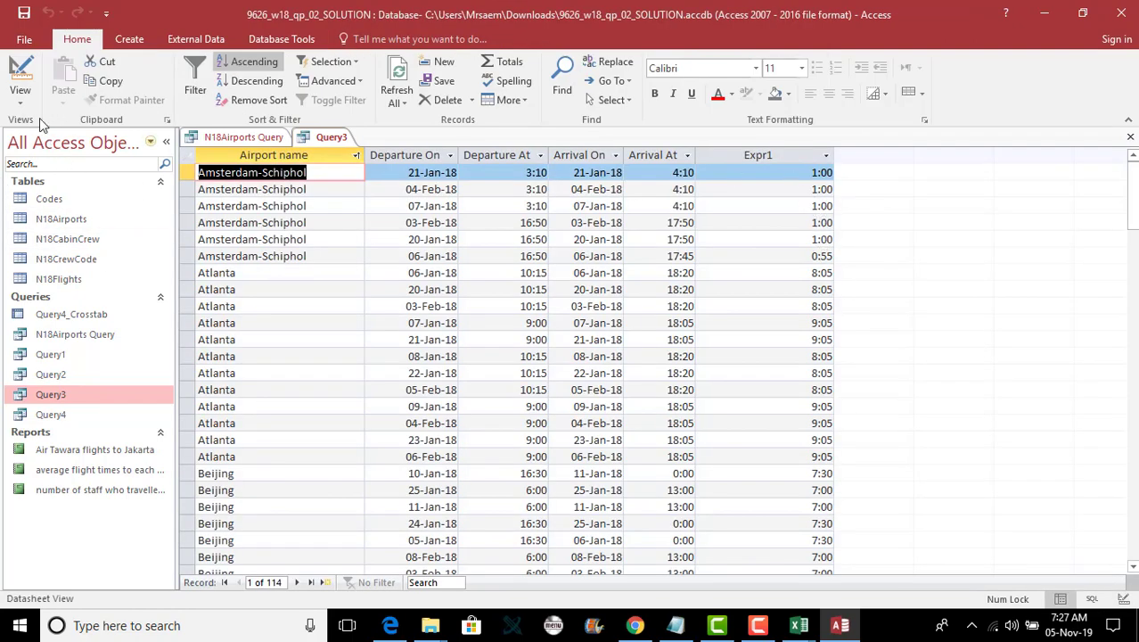
pyautogui.click(19, 100)
pyautogui.click(73, 193)
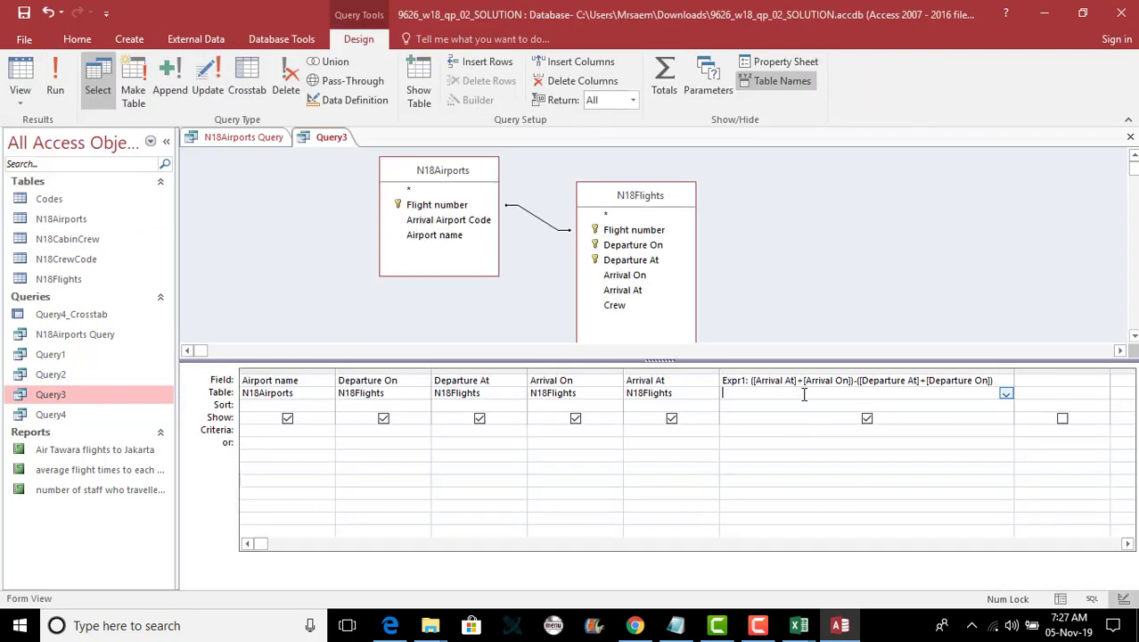
# - Rename Query3's calculated field from Expr1 to Duration and run the query
pyautogui.doubleClick(743, 380)
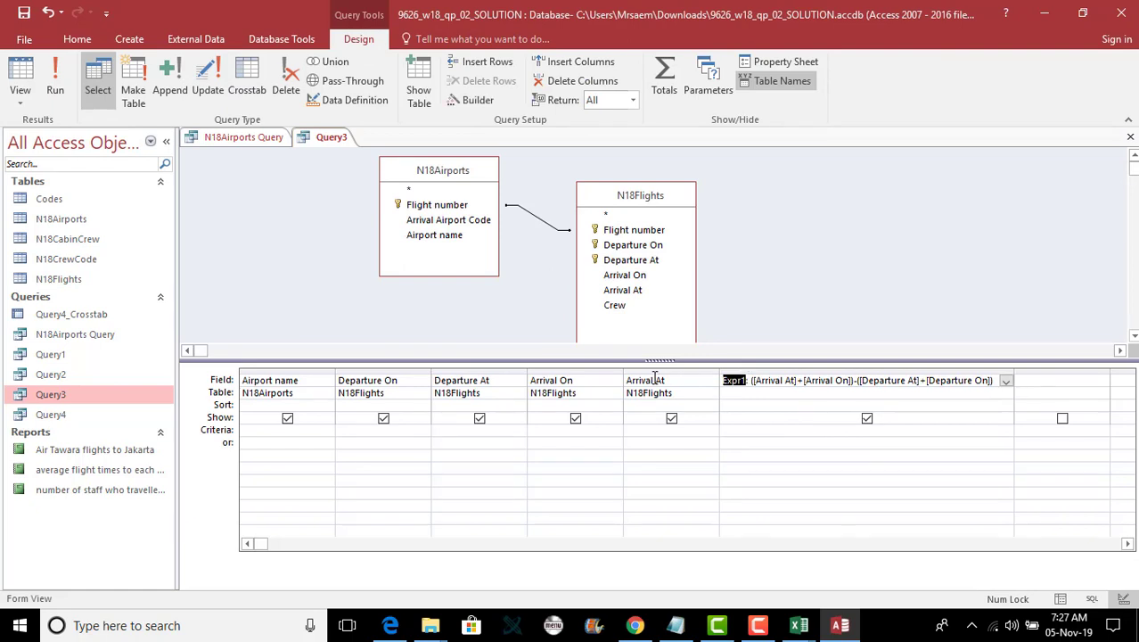
pyautogui.write('Duratio')
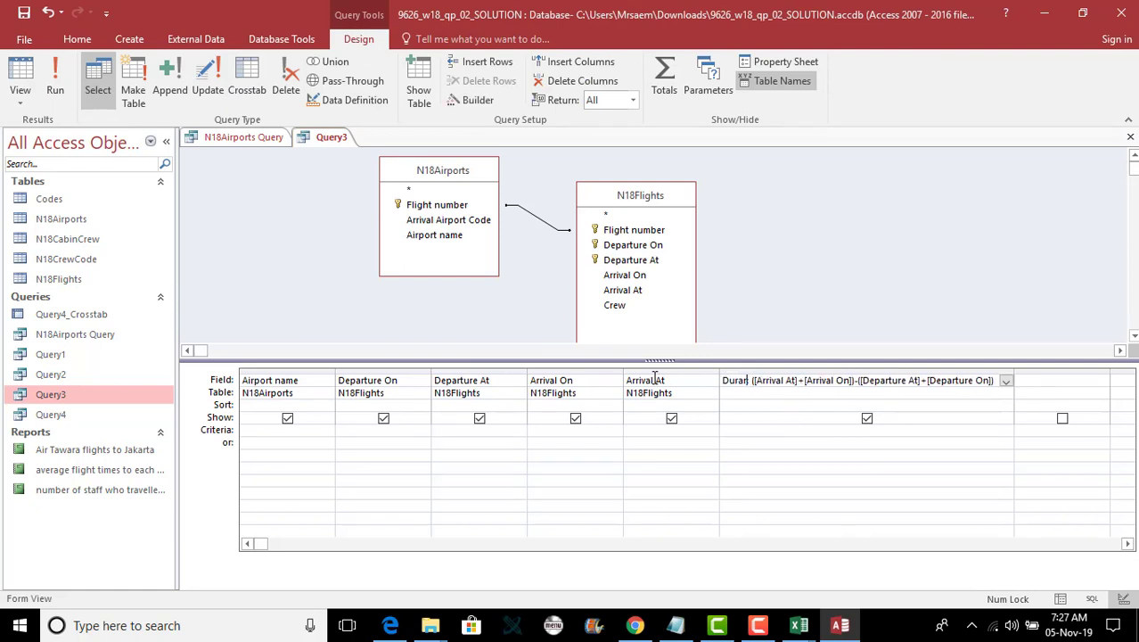
pyautogui.write('on:')
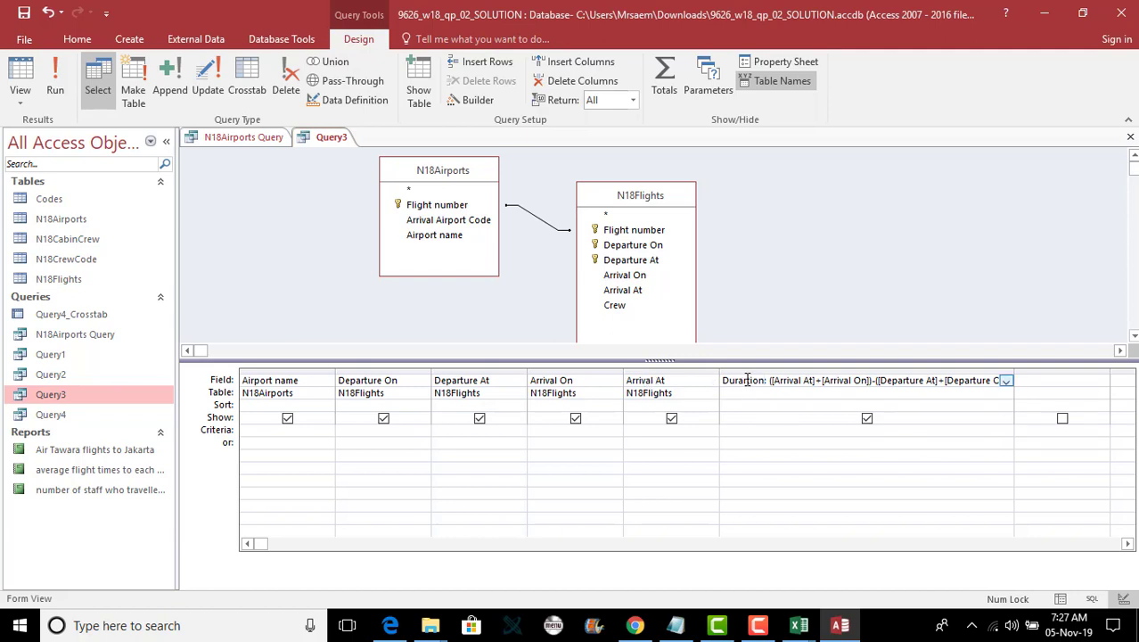
pyautogui.press('BackSpace')
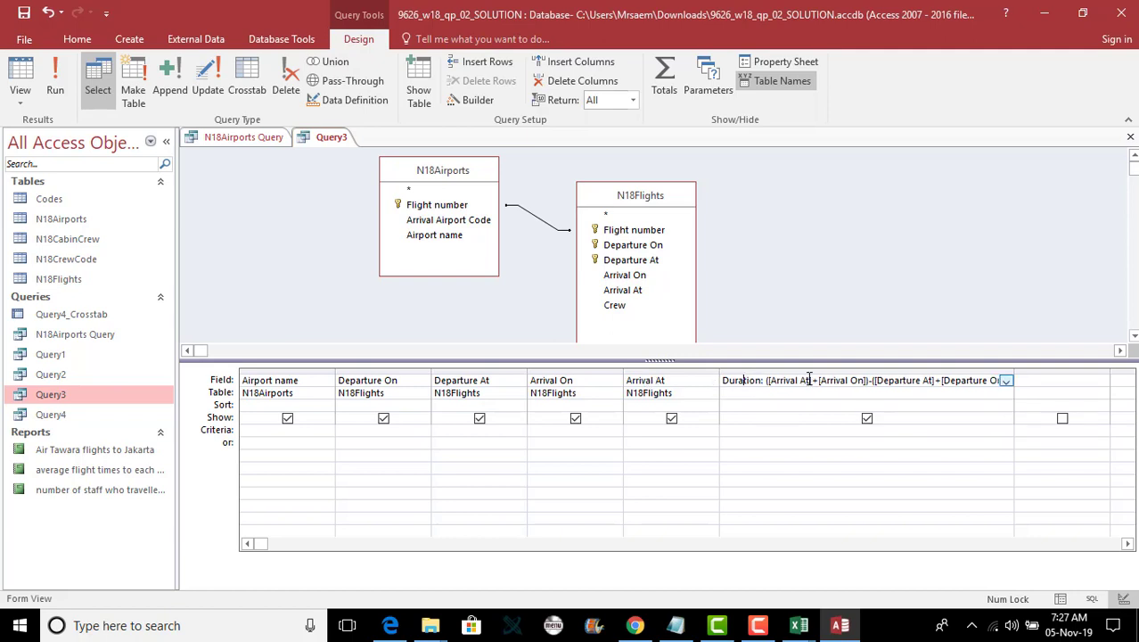
pyautogui.click(55, 82)
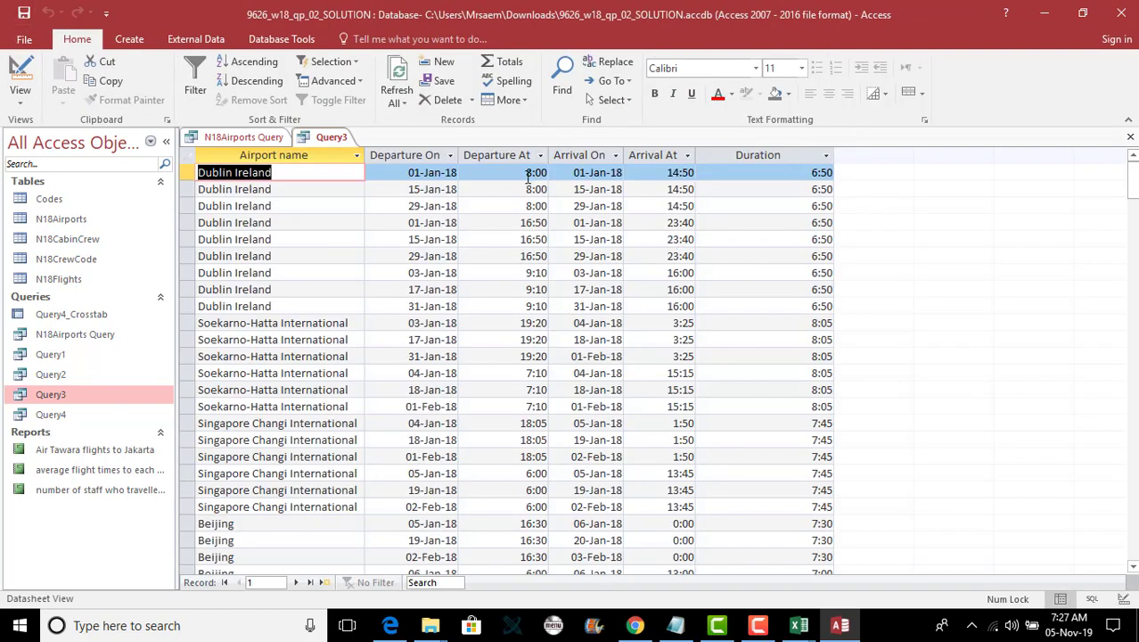
# - Create a new query in Design View with Query3 as its only source
pyautogui.click(125, 40)
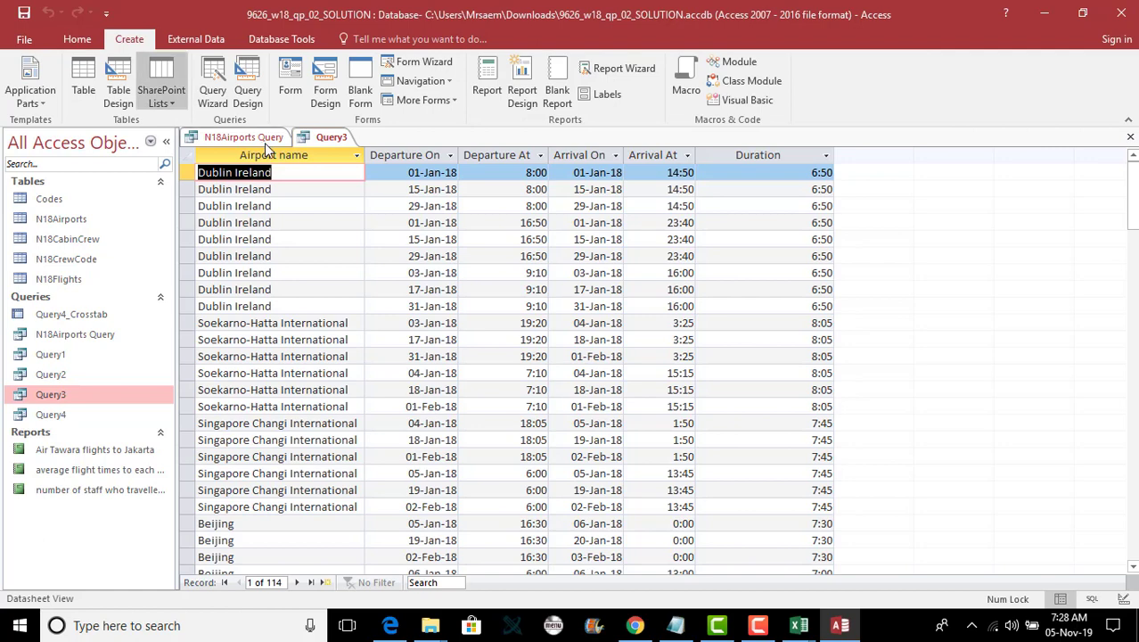
pyautogui.click(250, 96)
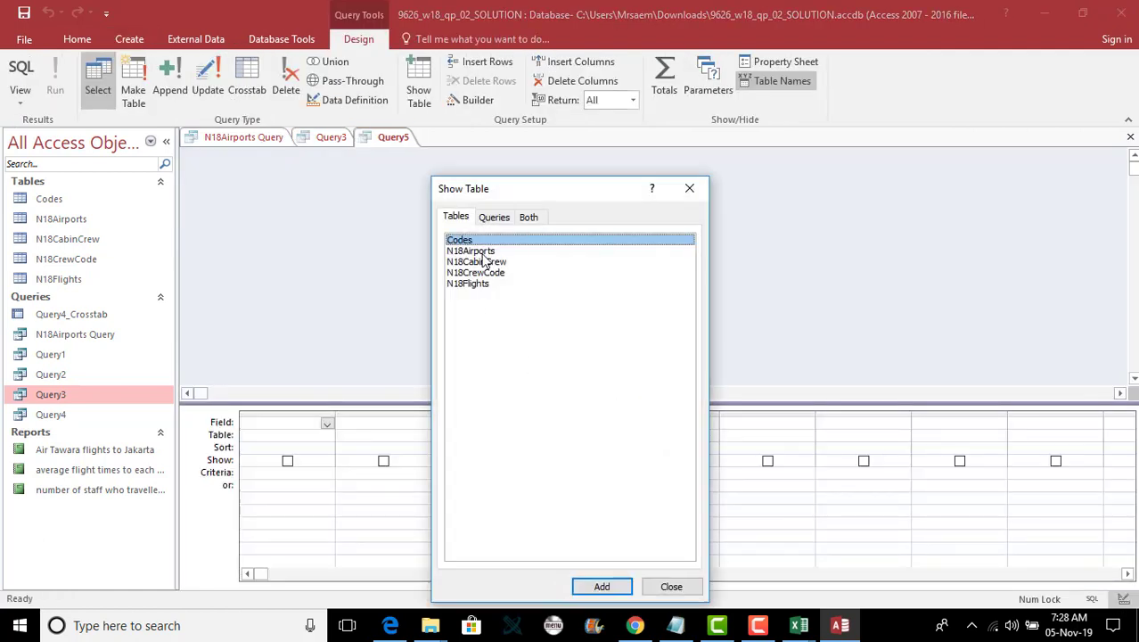
pyautogui.click(494, 218)
pyautogui.click(493, 274)
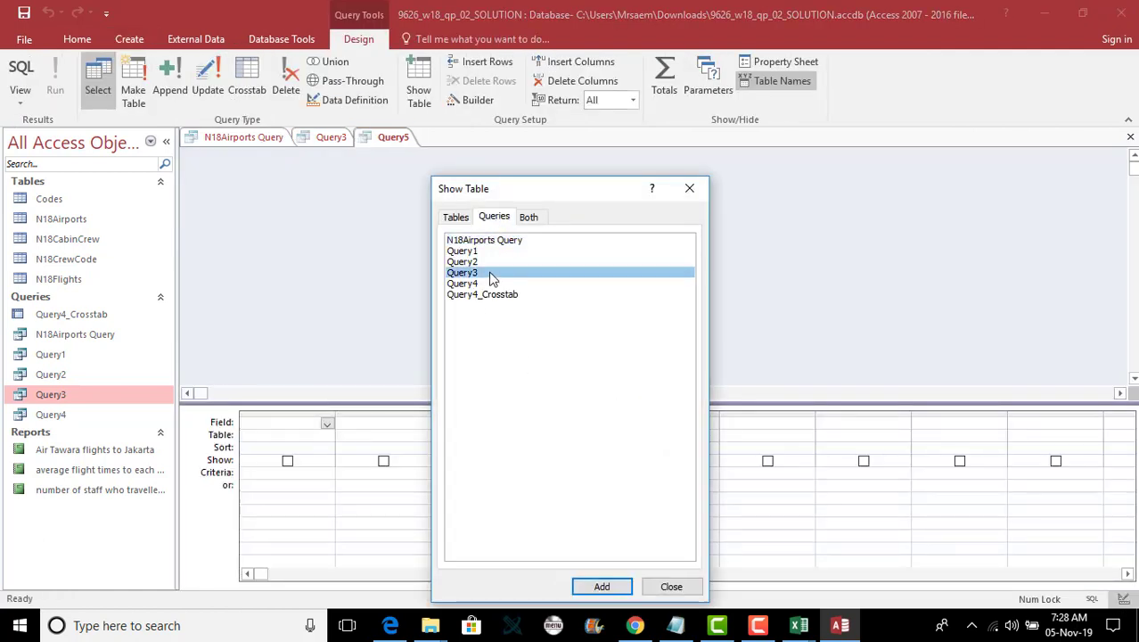
pyautogui.click(603, 585)
pyautogui.click(670, 586)
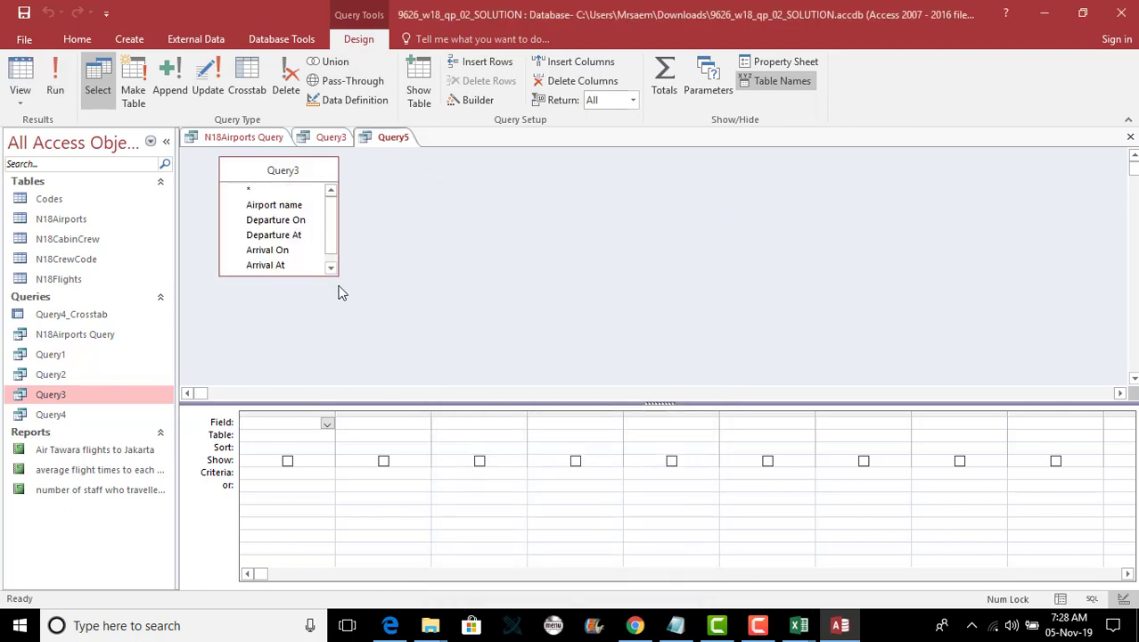
# - Add Airport name and Duration, group by Airport name with the Avg of Duration, run the query, and fit the average column to its contents
pyautogui.moveTo(331, 276); pyautogui.dragTo(340, 384)
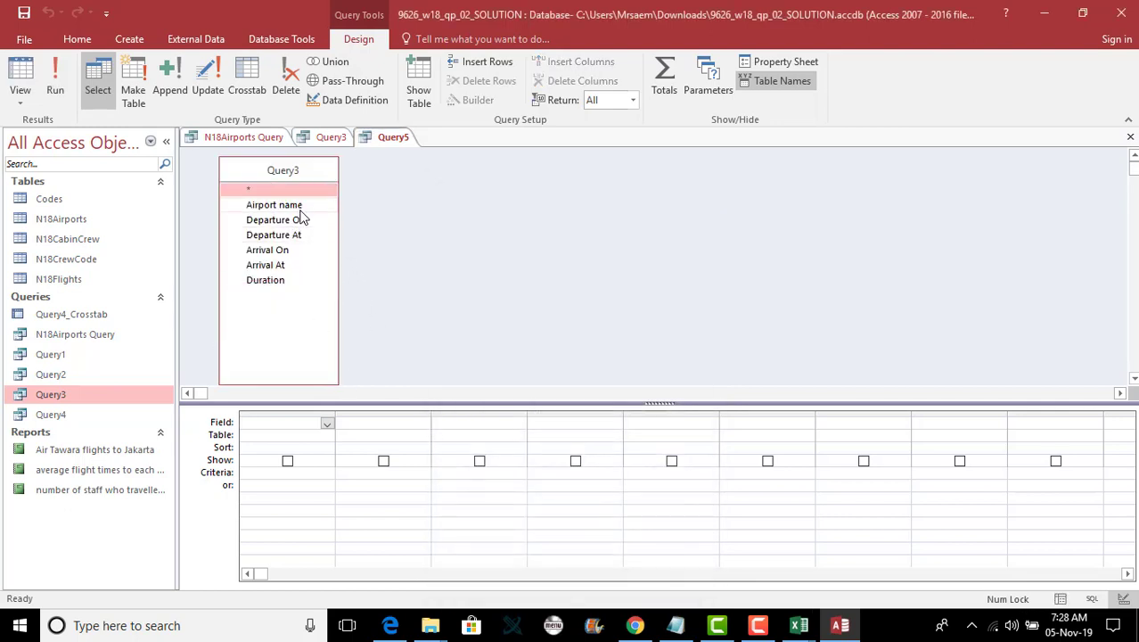
pyautogui.doubleClick(300, 282)
pyautogui.click(664, 79)
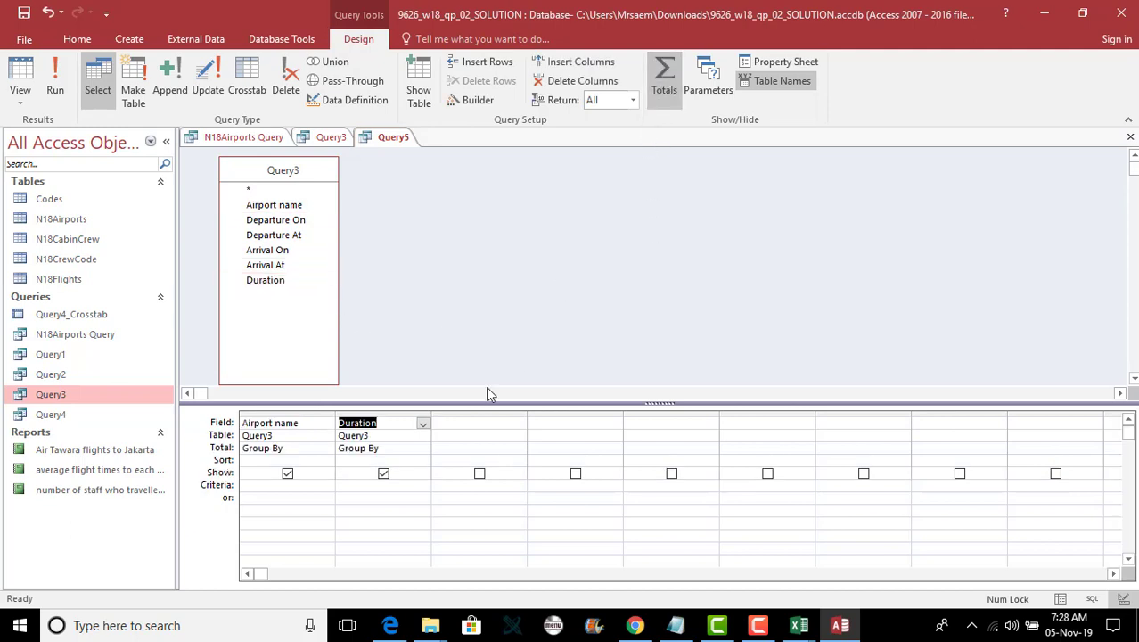
pyautogui.click(423, 447)
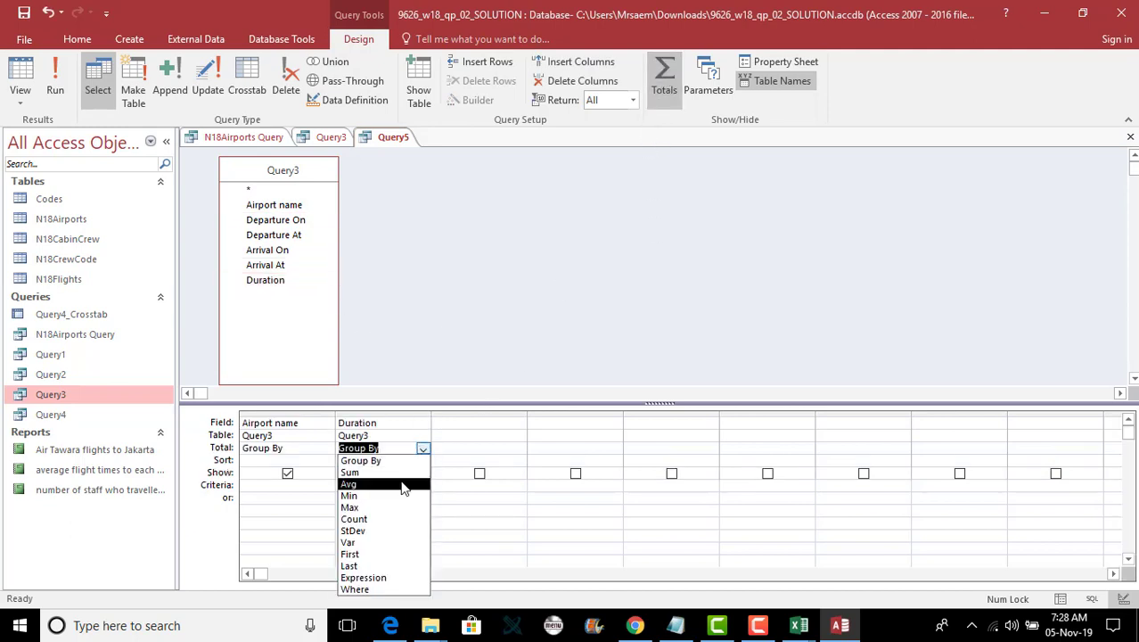
pyautogui.click(407, 477)
pyautogui.click(55, 86)
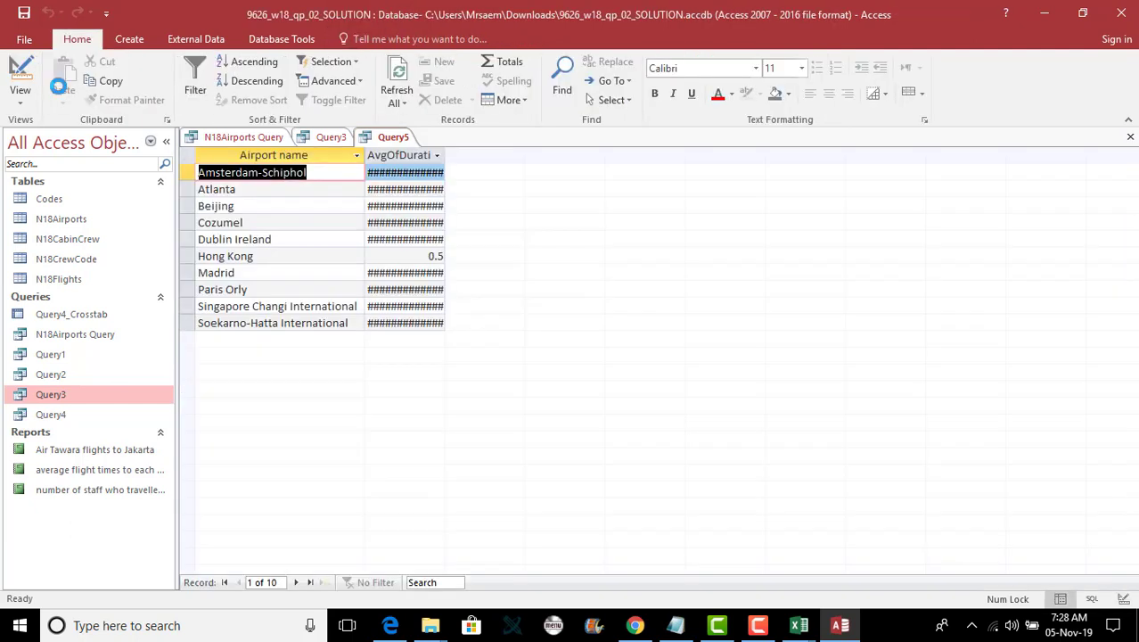
pyautogui.doubleClick(446, 150)
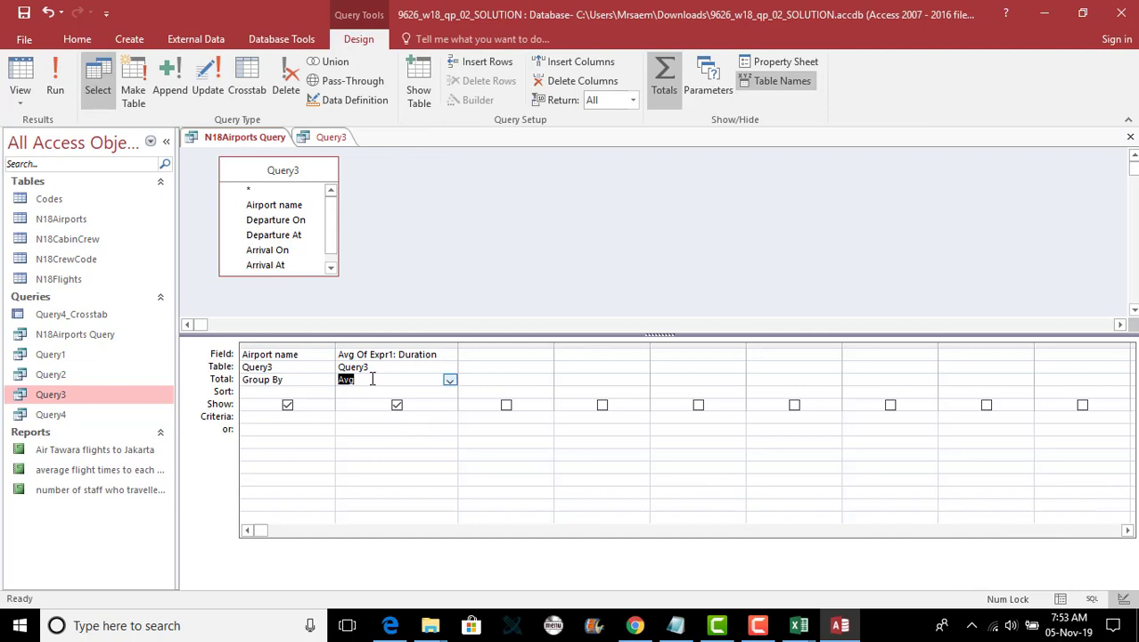
# - Examine the Avg total in N18Airports Query, and open Query3 to review its Airport name and Duration columns
pyautogui.click(373, 379)
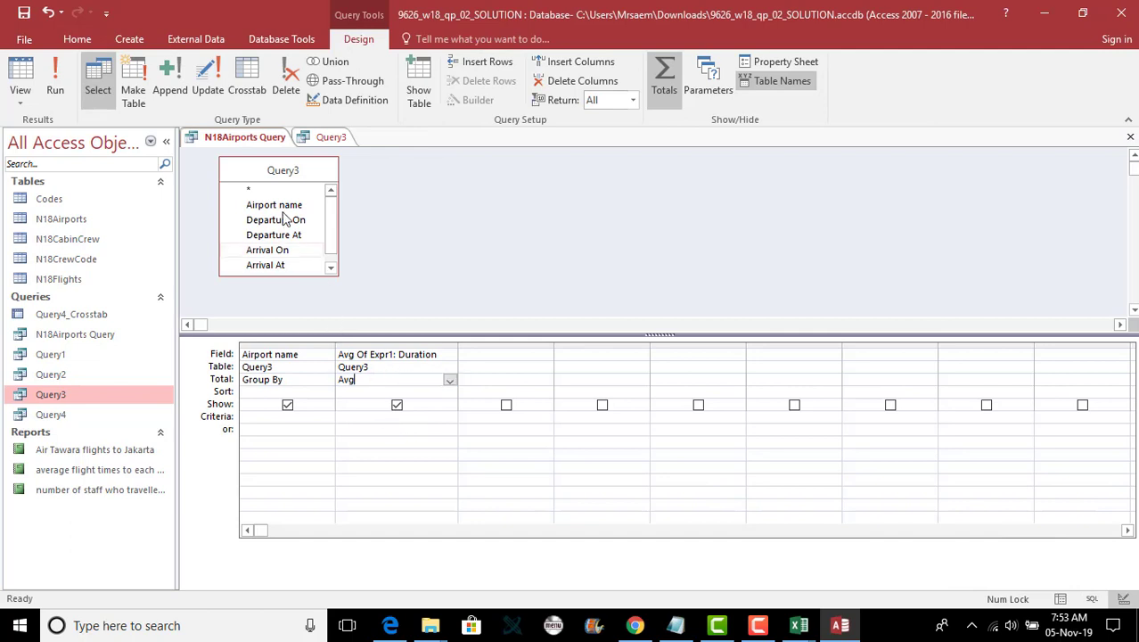
pyautogui.doubleClick(65, 395)
pyautogui.click(308, 155)
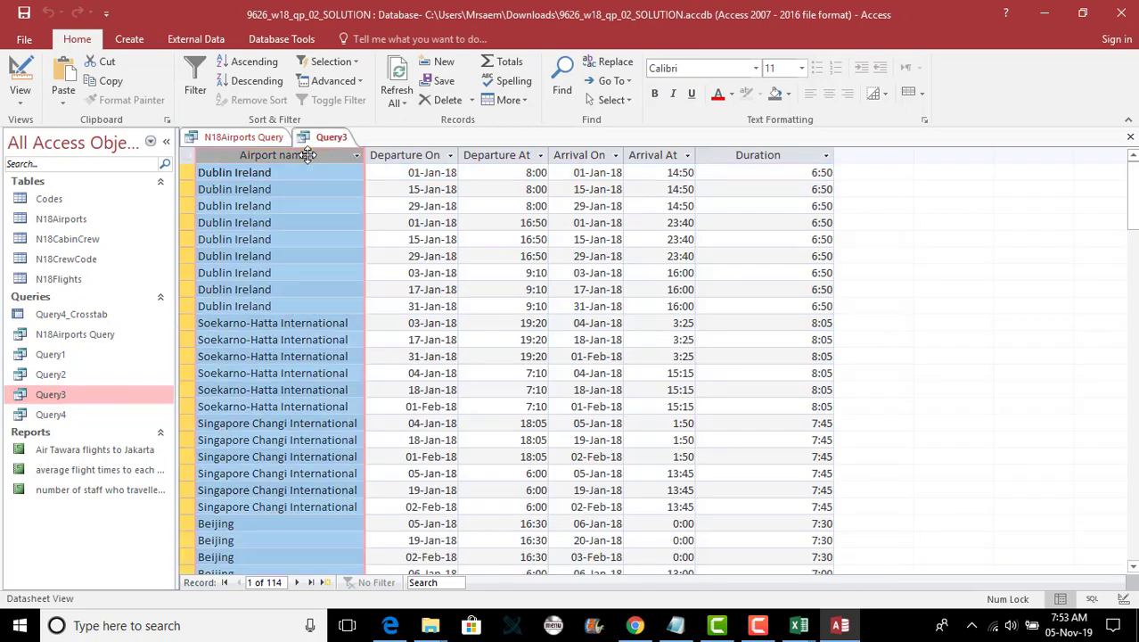
pyautogui.click(795, 155)
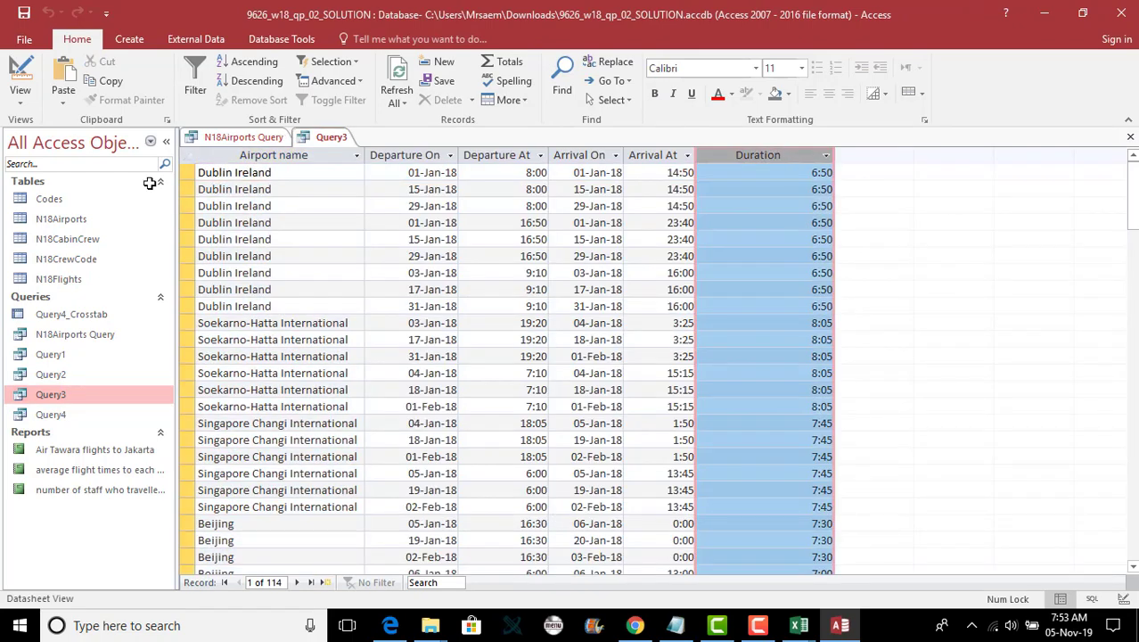
# - Show Query3 in Design View, widen the Duration column to read its full expression, and close the query
pyautogui.click(18, 103)
pyautogui.click(53, 201)
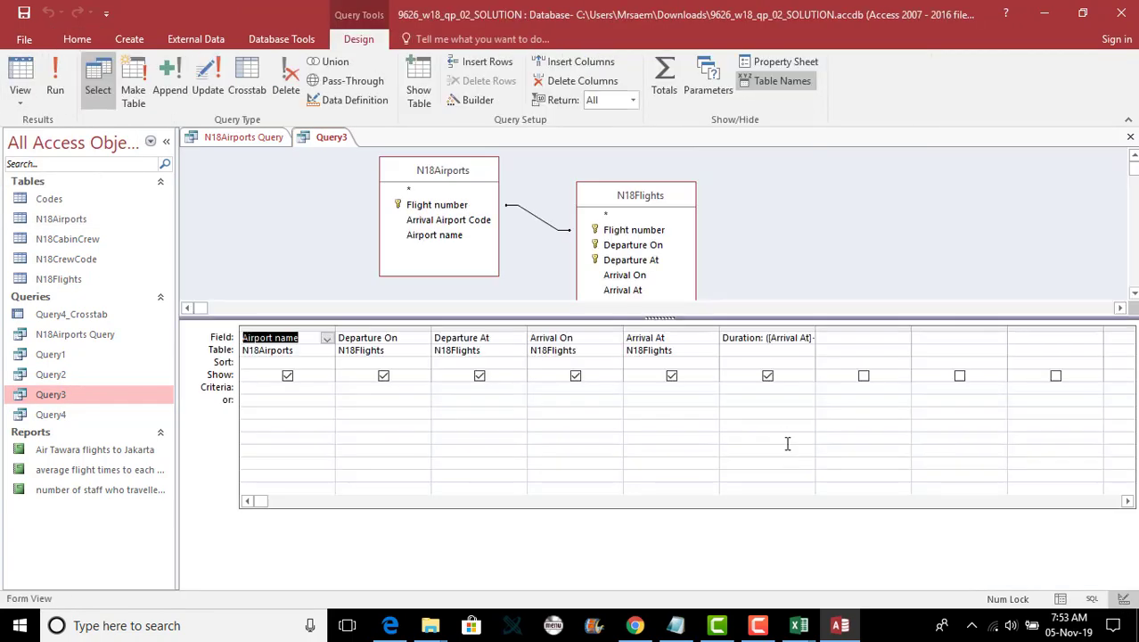
pyautogui.doubleClick(814, 326)
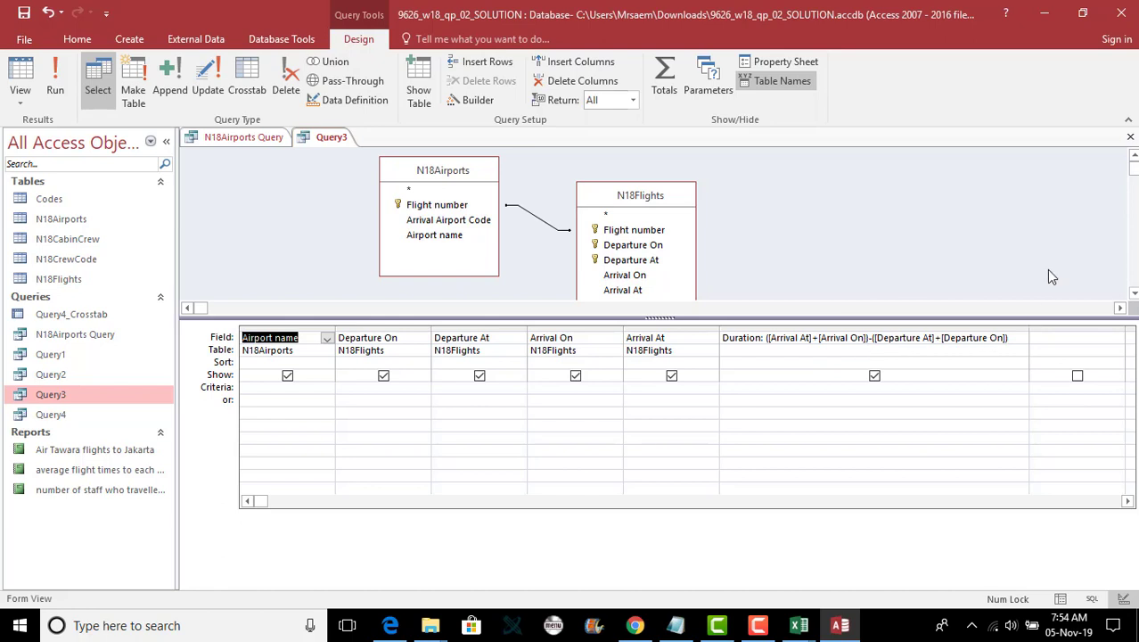
pyautogui.click(1130, 137)
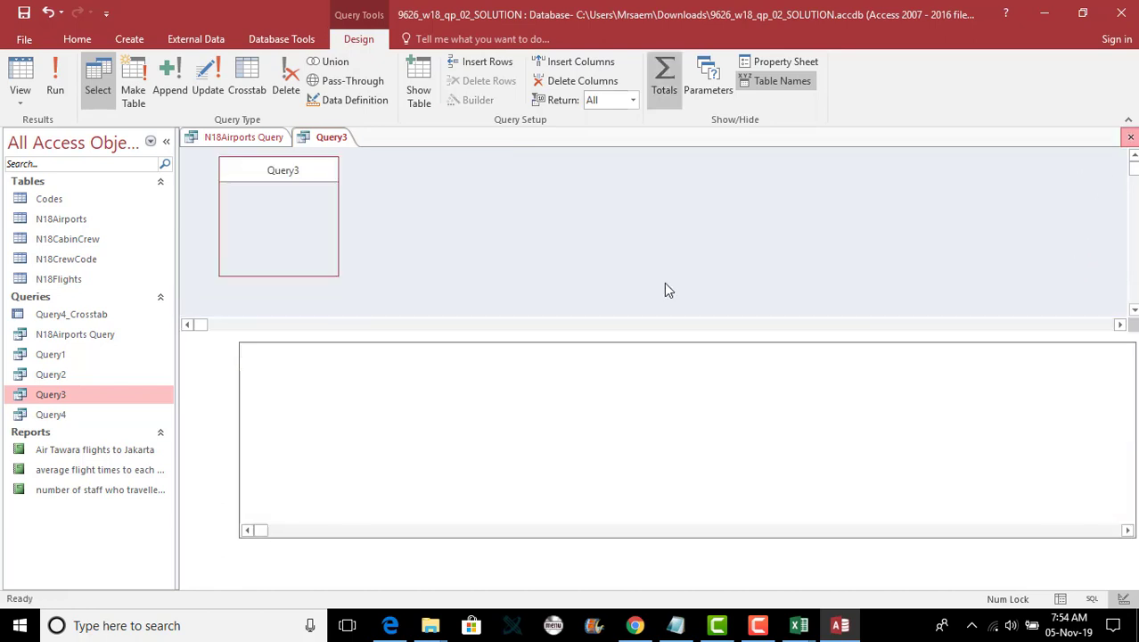
# - Run N18Airports Query to view the average flight duration for each airport
pyautogui.click(664, 87)
pyautogui.click(662, 76)
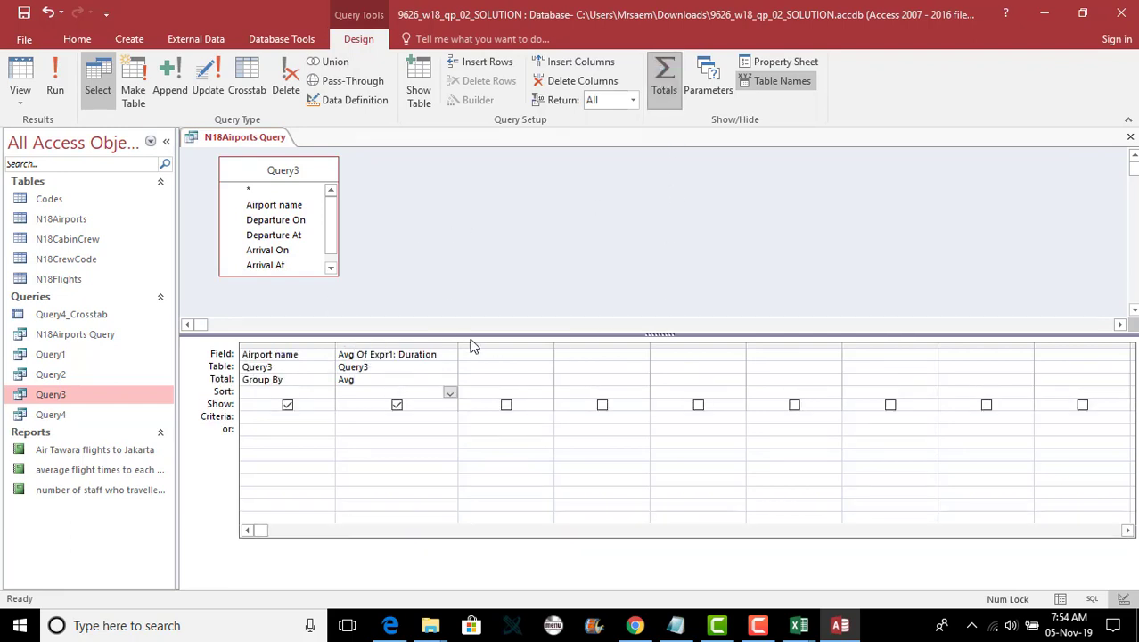
pyautogui.click(55, 89)
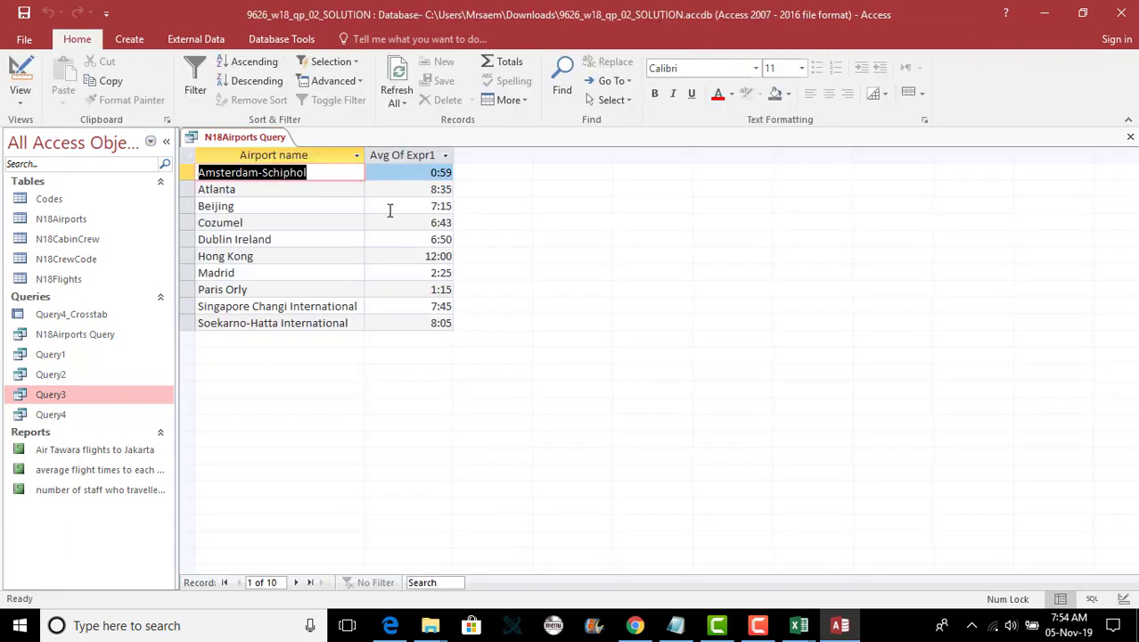
# - Switch to the paper in Edge and highlight "the number of staff" and "each airport" in task 6 while reading its requirements
pyautogui.click(391, 624)
pyautogui.scroll(20, 465, 450)
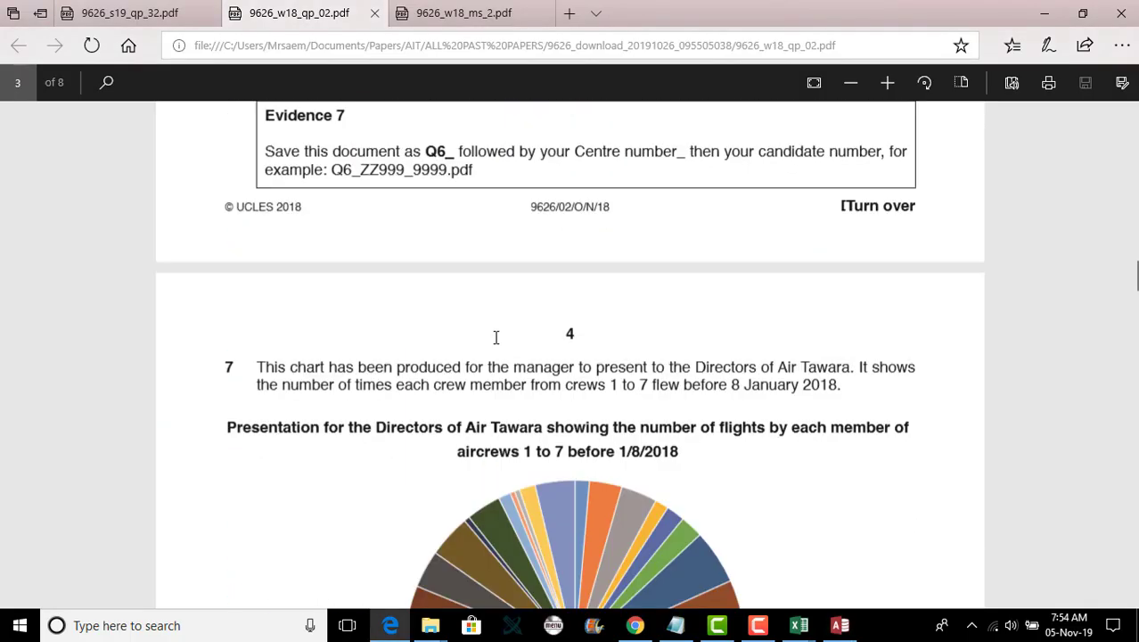
pyautogui.scroll(1, 495, 337)
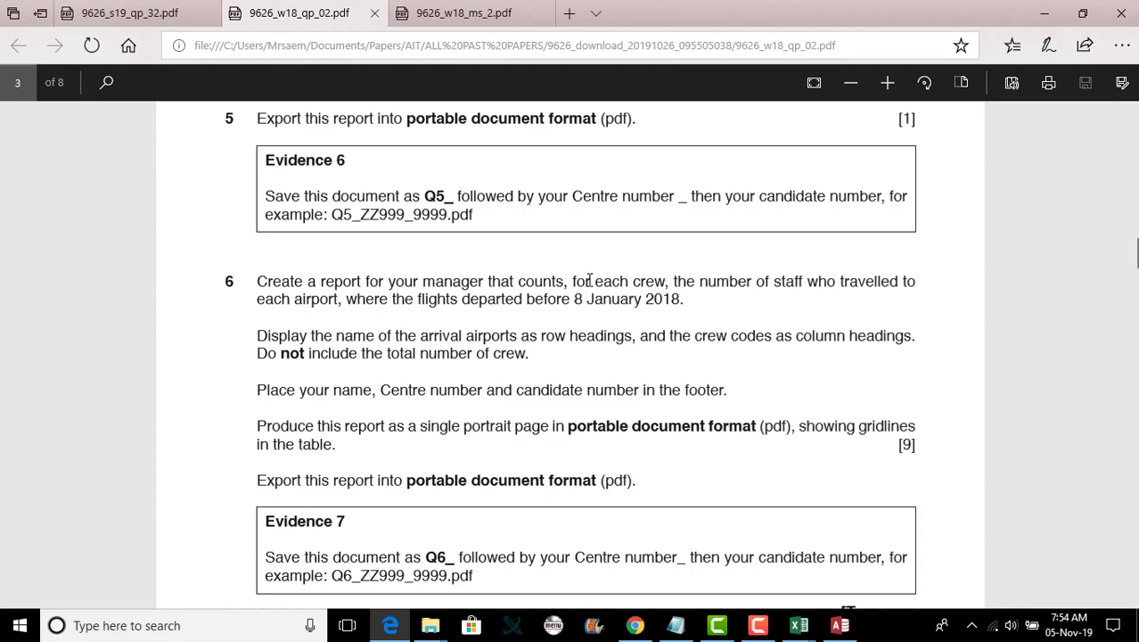
pyautogui.moveTo(664, 280); pyautogui.dragTo(807, 281)
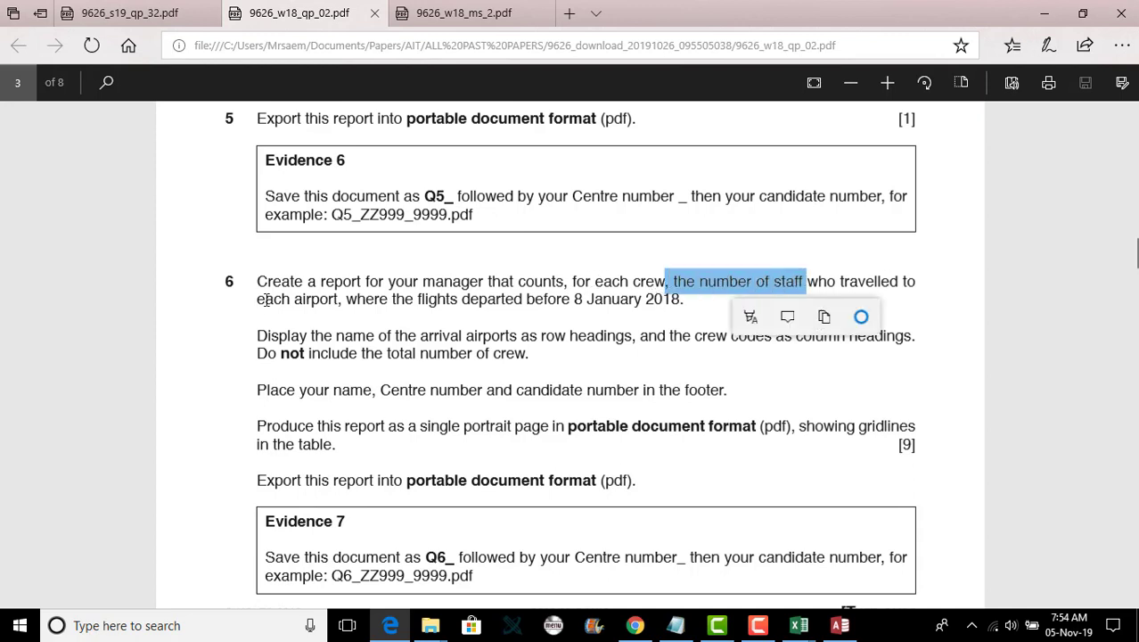
pyautogui.moveTo(266, 300); pyautogui.dragTo(390, 300)
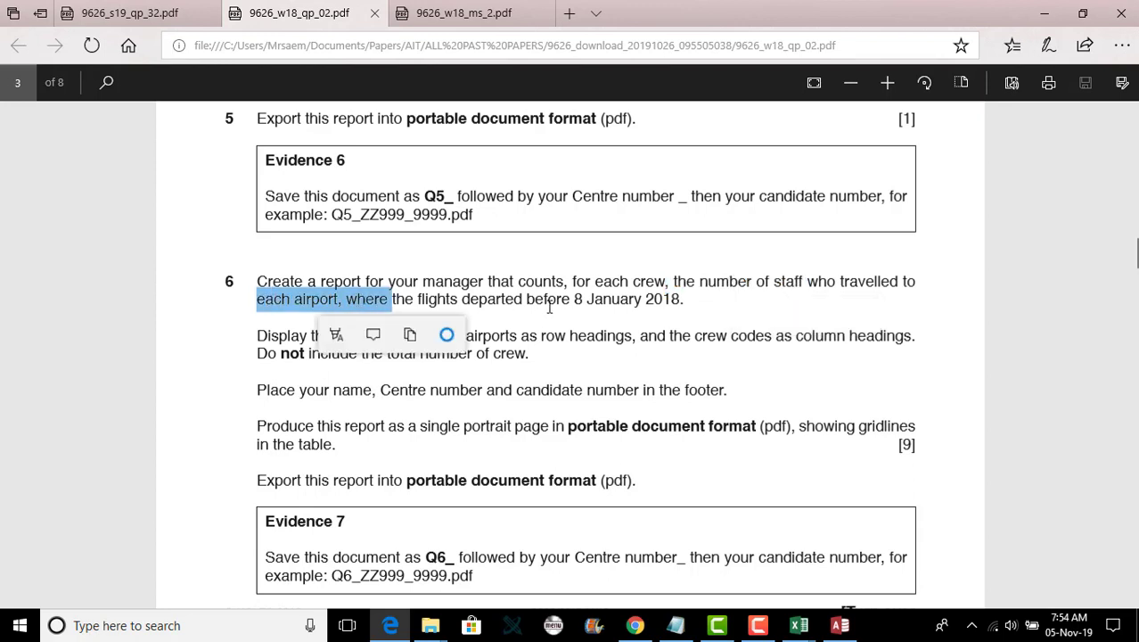
pyautogui.click(445, 303)
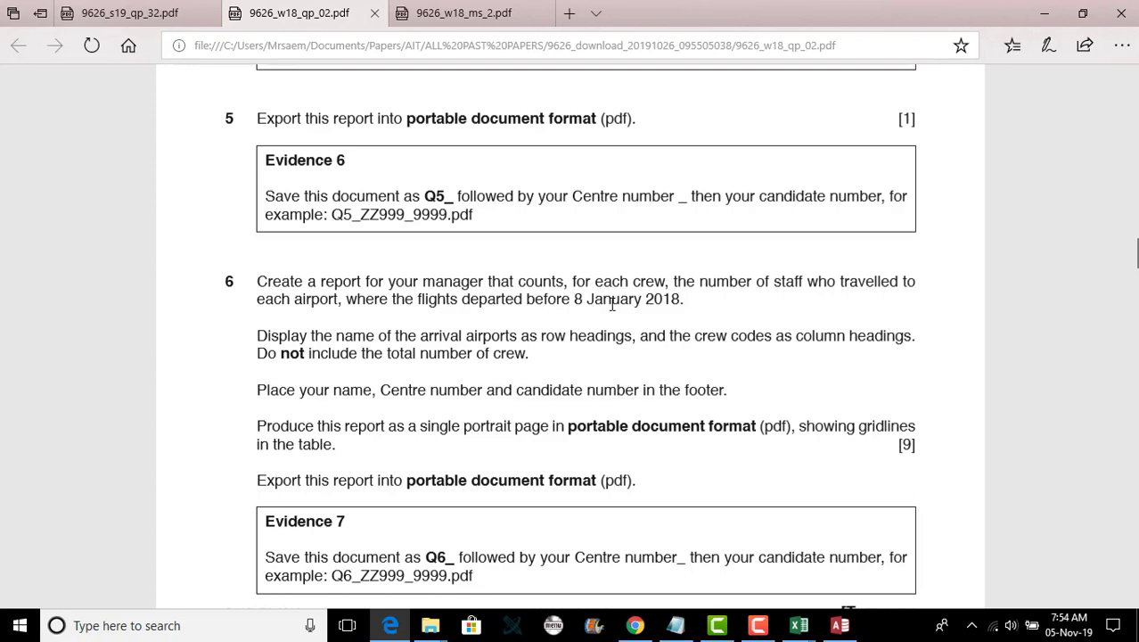
# - Switch to Access, close N18Airports Query without saving its design changes, and open Query4
pyautogui.click(838, 626)
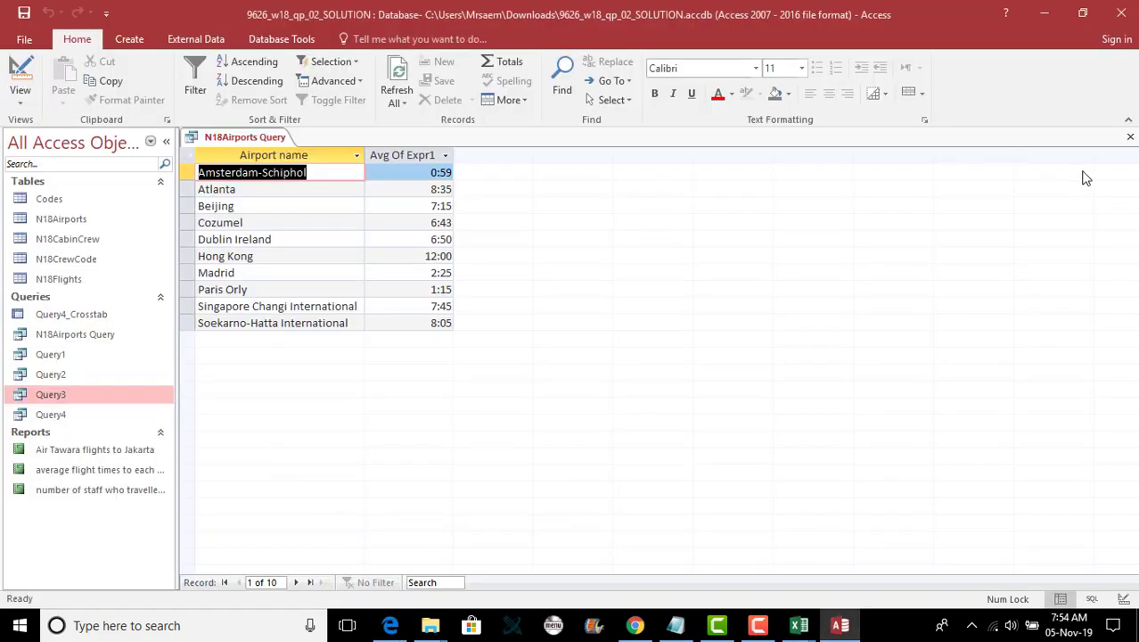
pyautogui.click(1130, 136)
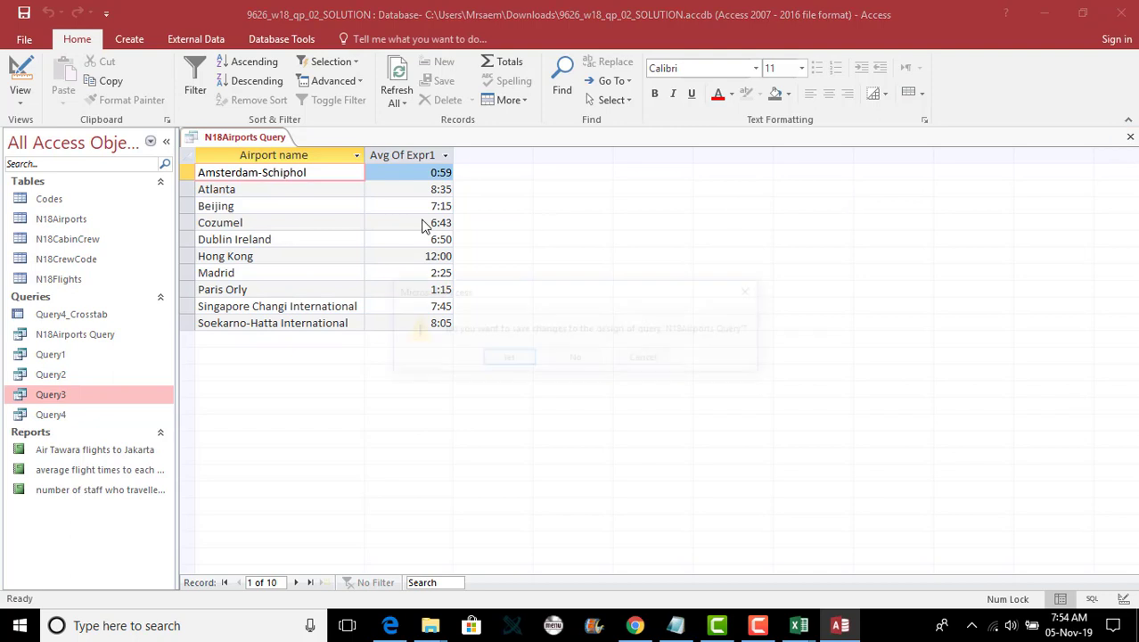
pyautogui.click(573, 360)
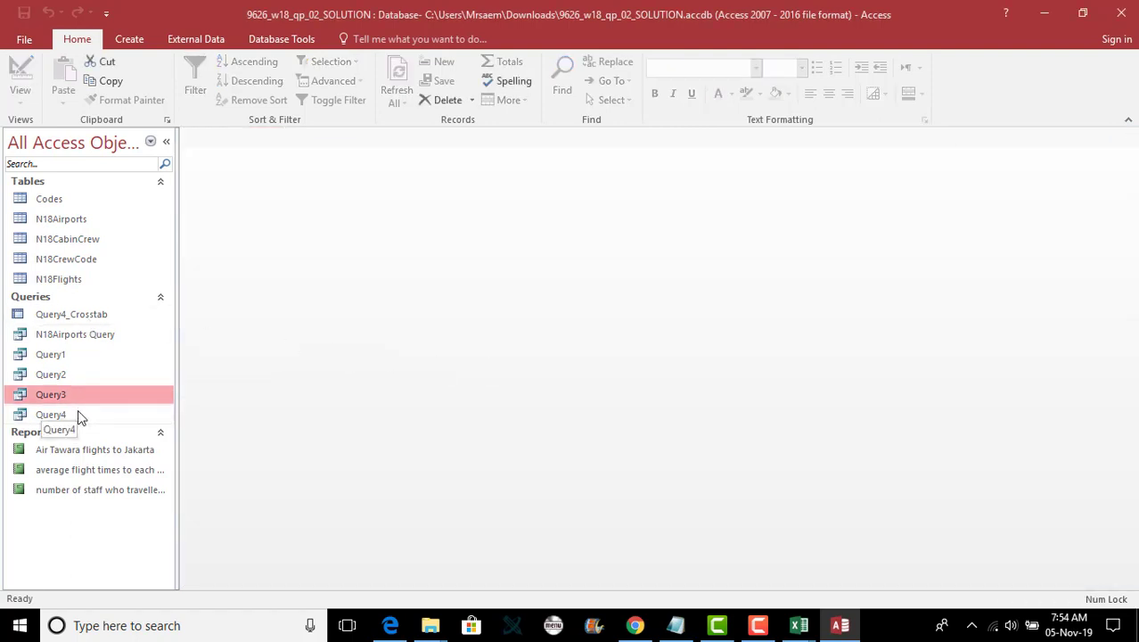
pyautogui.doubleClick(79, 414)
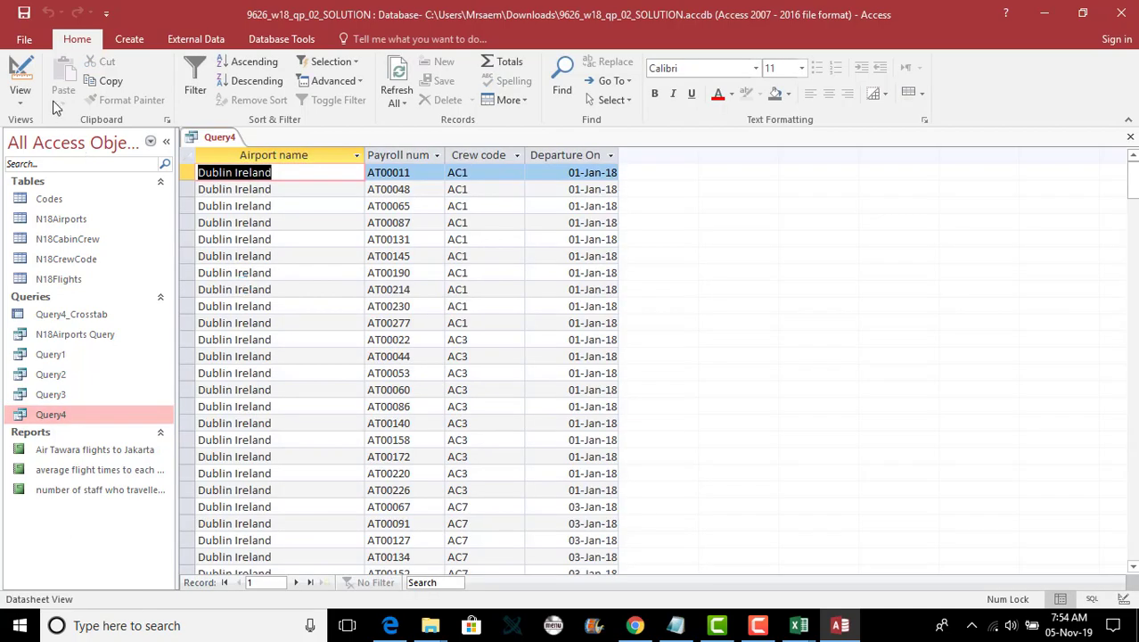
# - Show Query4 in Design View to check its fields, joins and Departure On criterion, and run the query
pyautogui.click(21, 93)
pyautogui.click(44, 201)
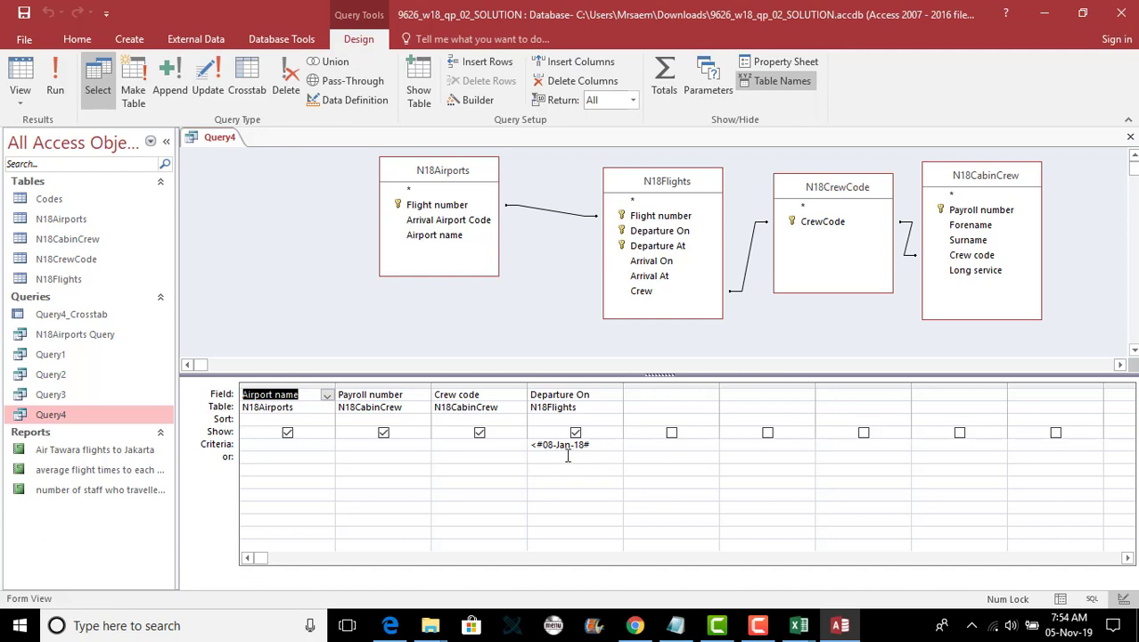
pyautogui.click(56, 82)
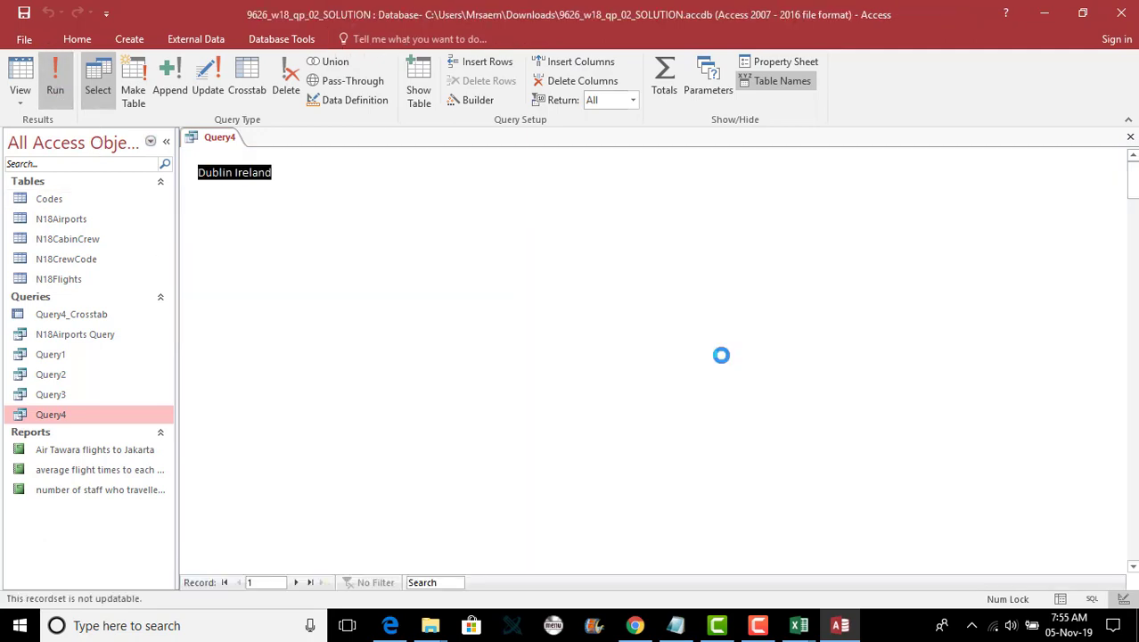
# - Start a new crosstab query with the Crosstab Query Wizard, using Query4 as its source
pyautogui.click(132, 39)
pyautogui.click(221, 90)
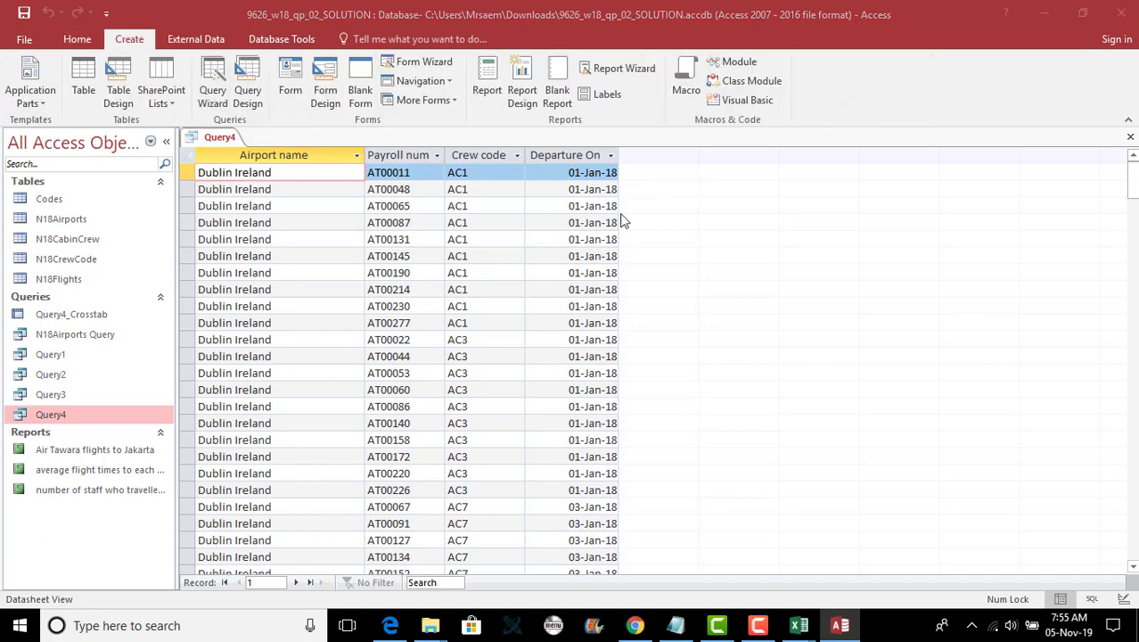
pyautogui.click(641, 185)
pyautogui.click(637, 396)
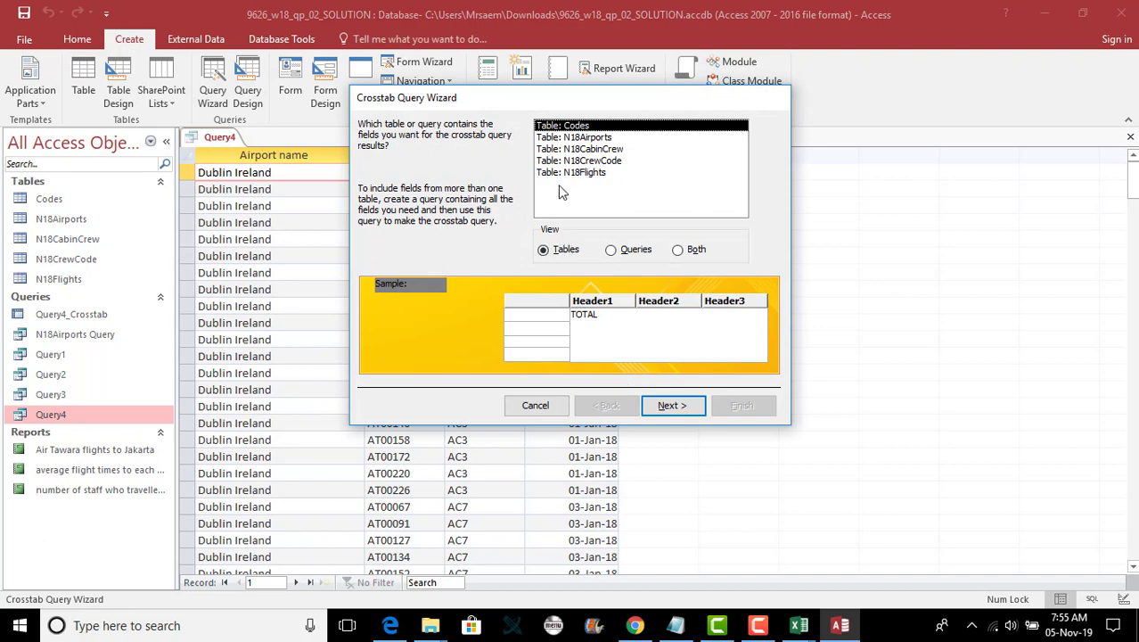
pyautogui.click(611, 249)
pyautogui.click(580, 172)
pyautogui.click(671, 406)
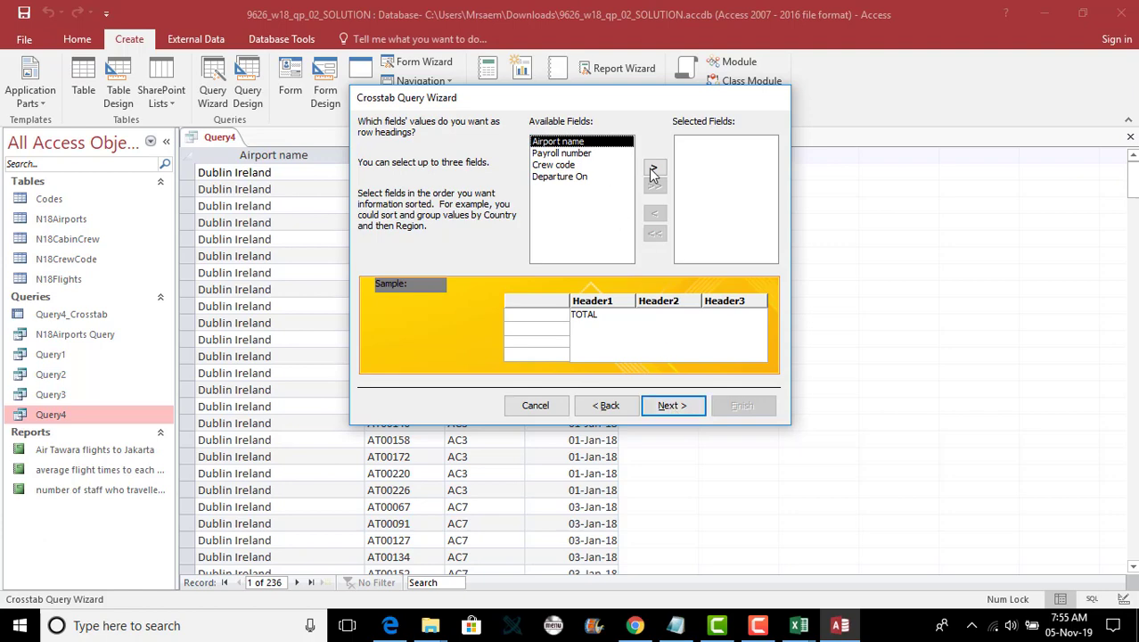
# - Set Airport name as the crosstab's row heading and Crew code as its column heading
pyautogui.click(653, 167)
pyautogui.click(670, 405)
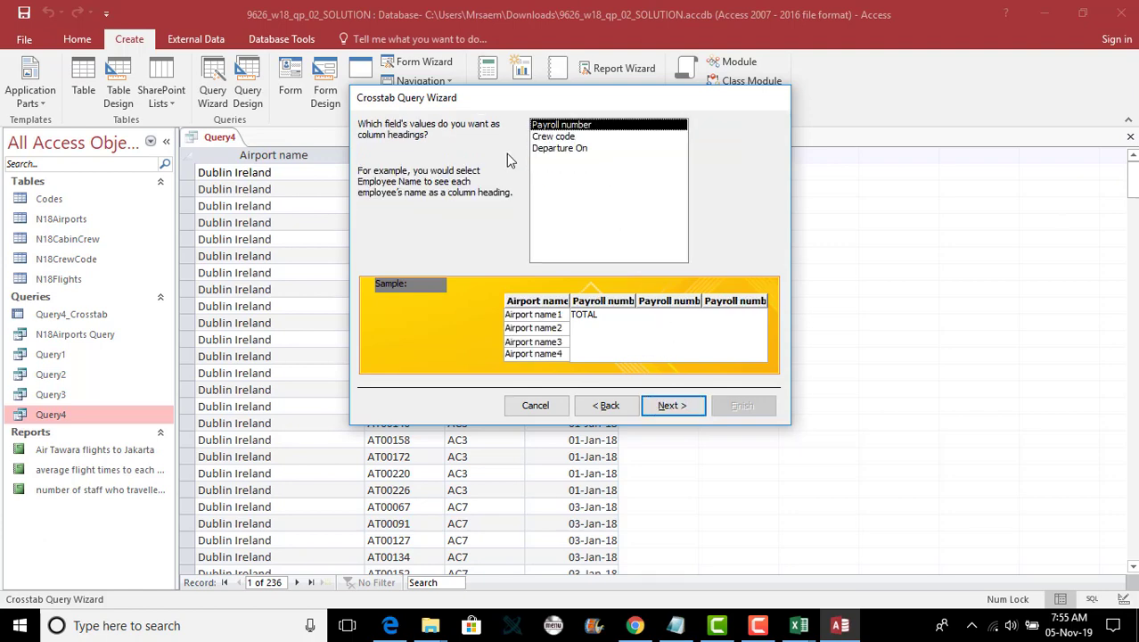
pyautogui.click(552, 140)
pyautogui.click(667, 403)
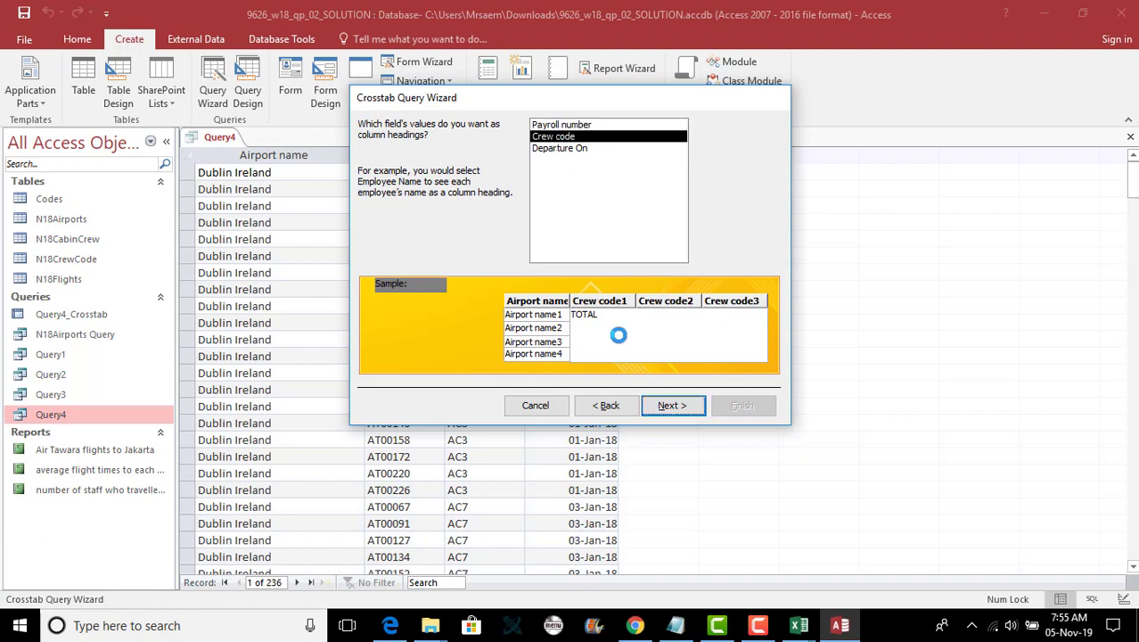
# - Consult task 6 in Edge, return to Access, and finish the crosstab with a count of Payroll number and row sums, viewing the query
pyautogui.click(392, 626)
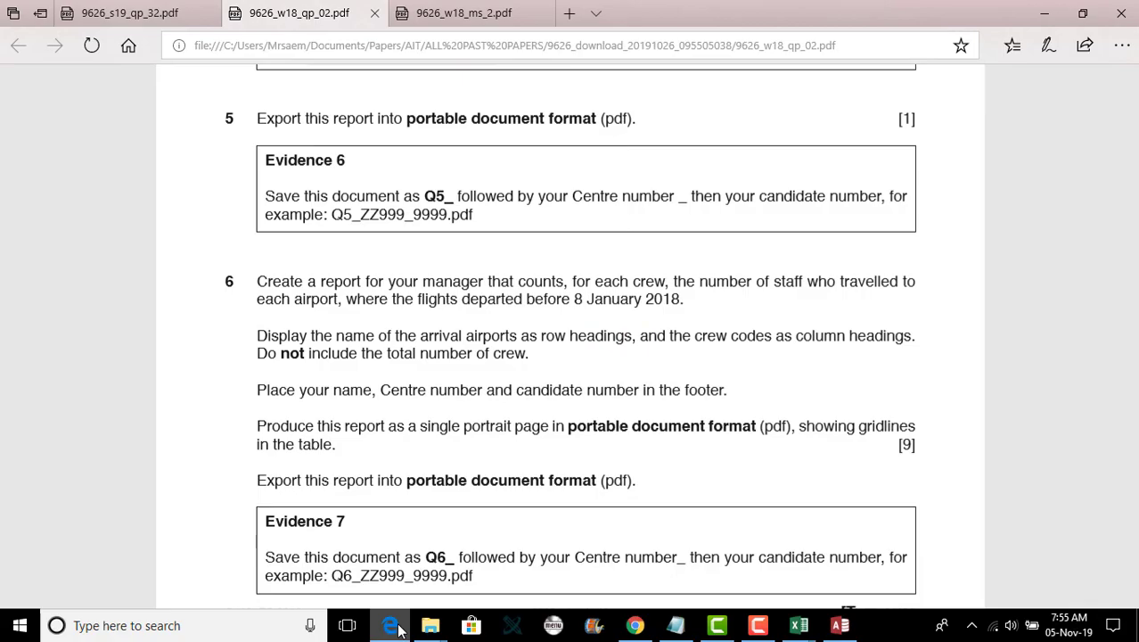
pyautogui.click(392, 626)
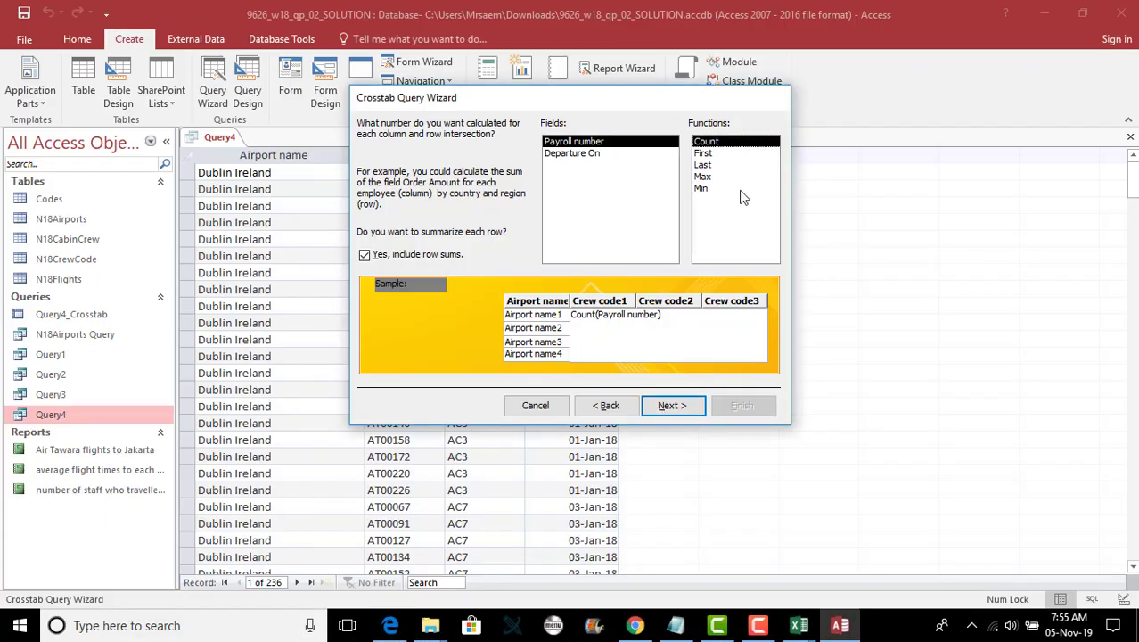
pyautogui.click(672, 406)
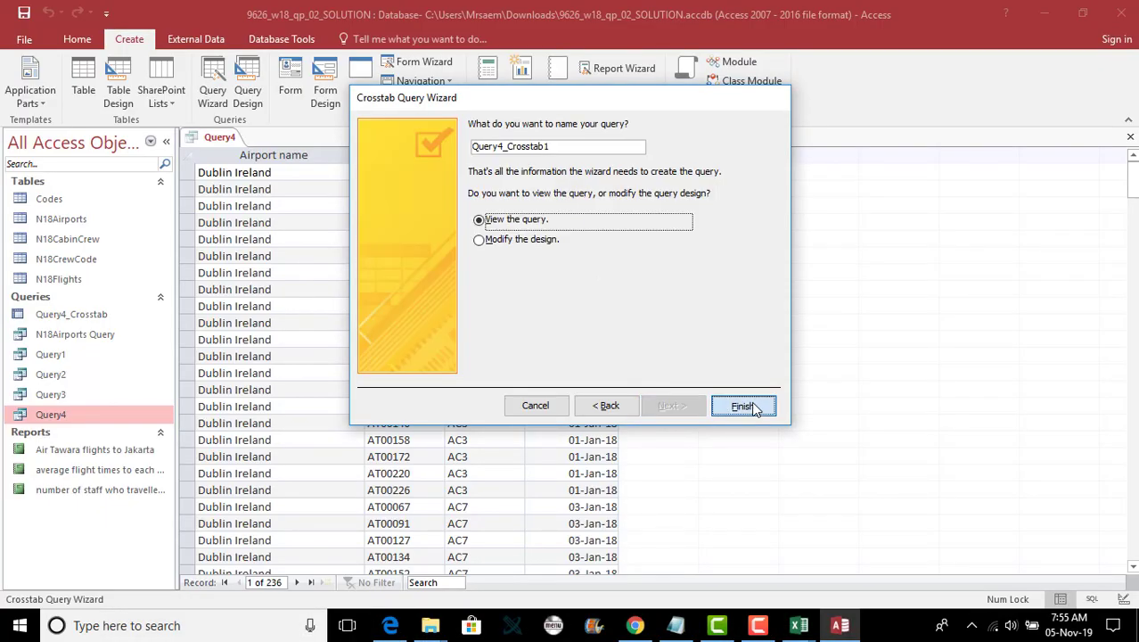
pyautogui.click(743, 407)
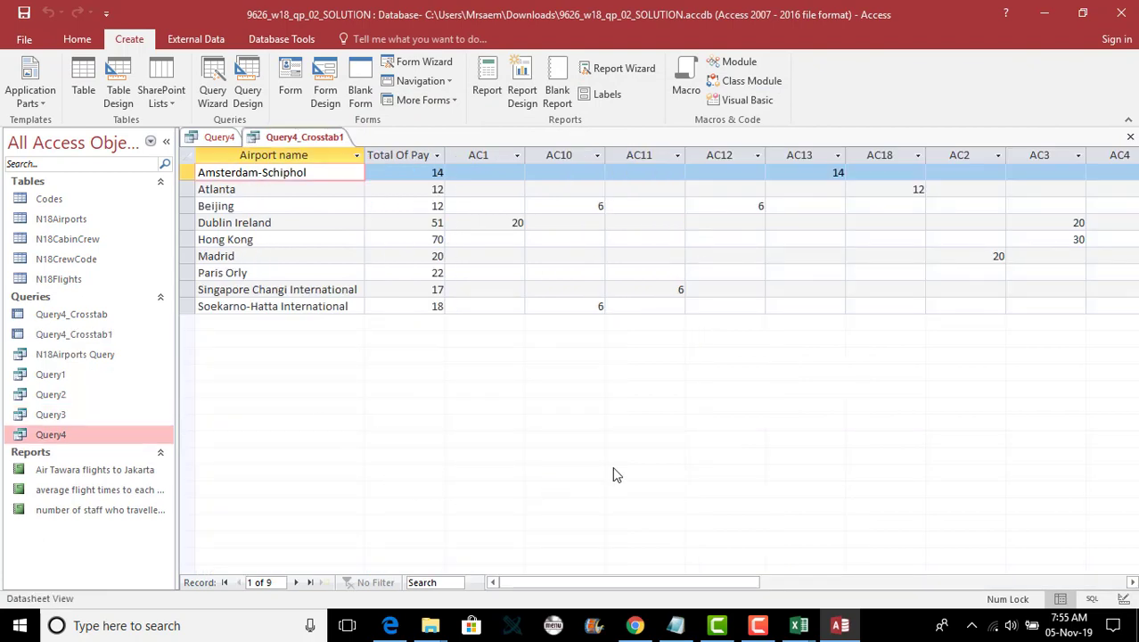
# - Switch to the paper in Edge and examine task 7, including the pie chart's title, slices, legend and the instruction to evaluate it
pyautogui.click(383, 632)
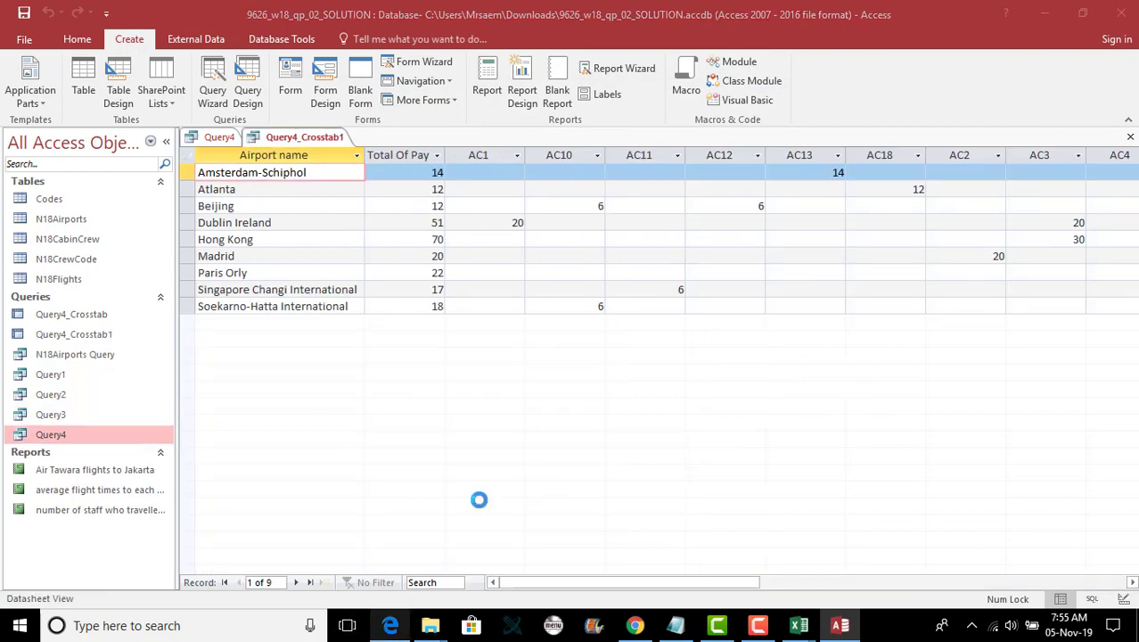
pyautogui.scroll(-3, 512, 474)
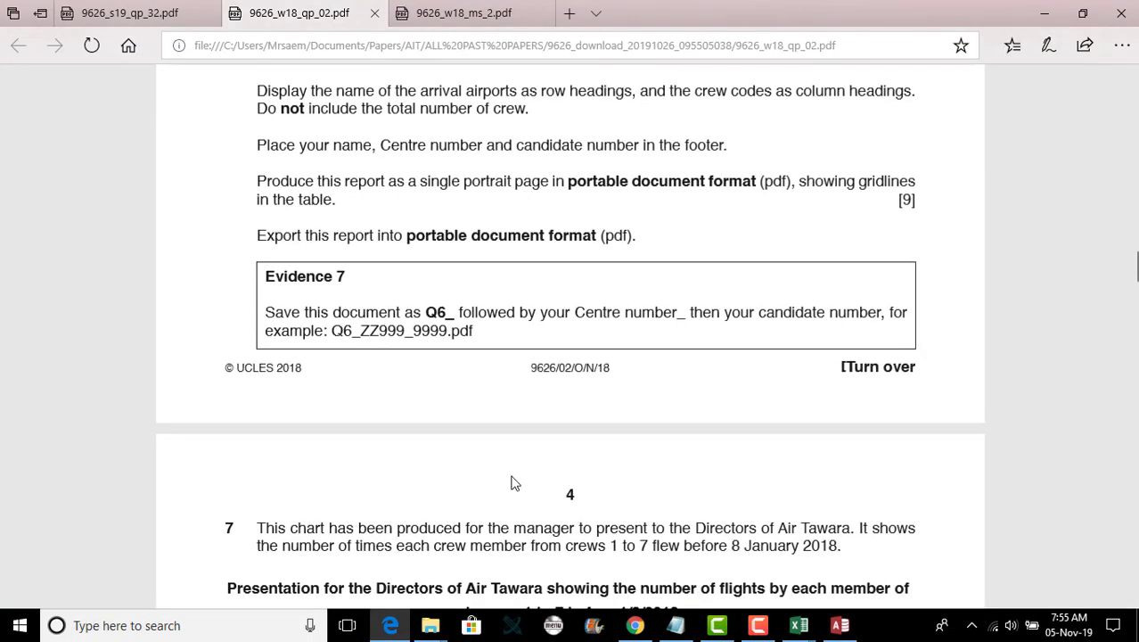
pyautogui.scroll(-1, 513, 477)
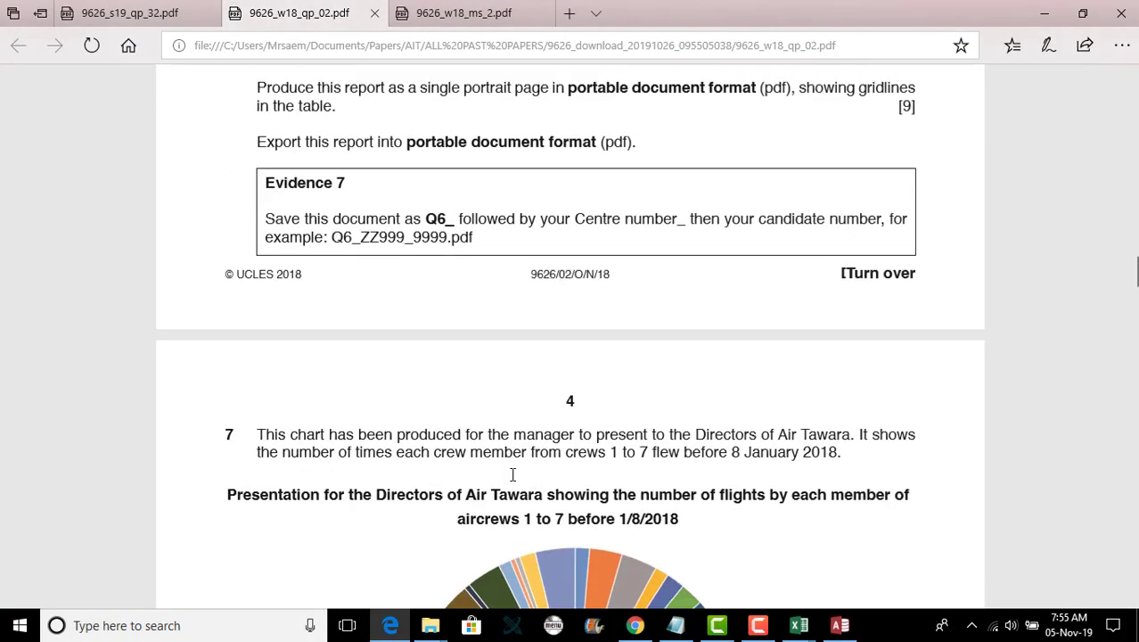
pyautogui.scroll(-3, 512, 480)
pyautogui.scroll(-6, 512, 474)
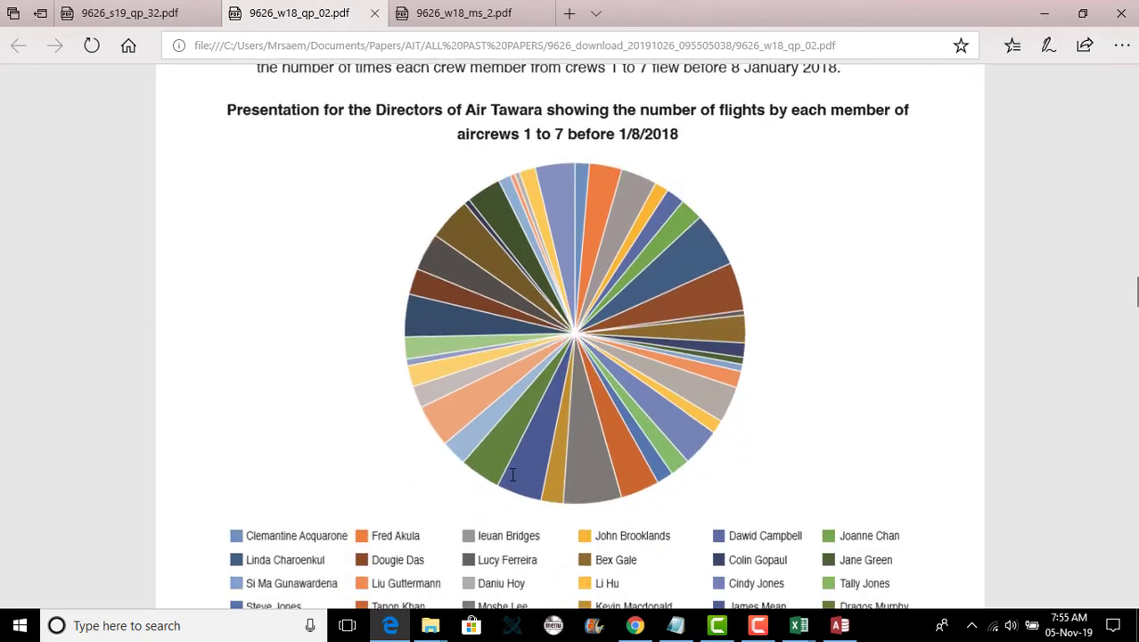
pyautogui.scroll(6, 512, 474)
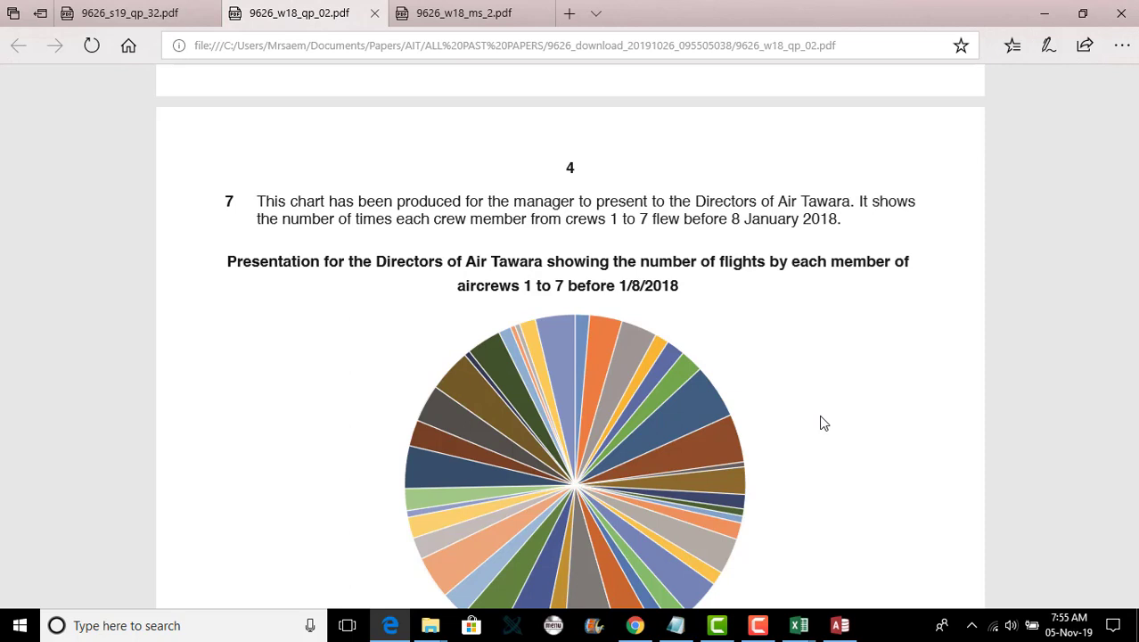
pyautogui.scroll(-5, 823, 423)
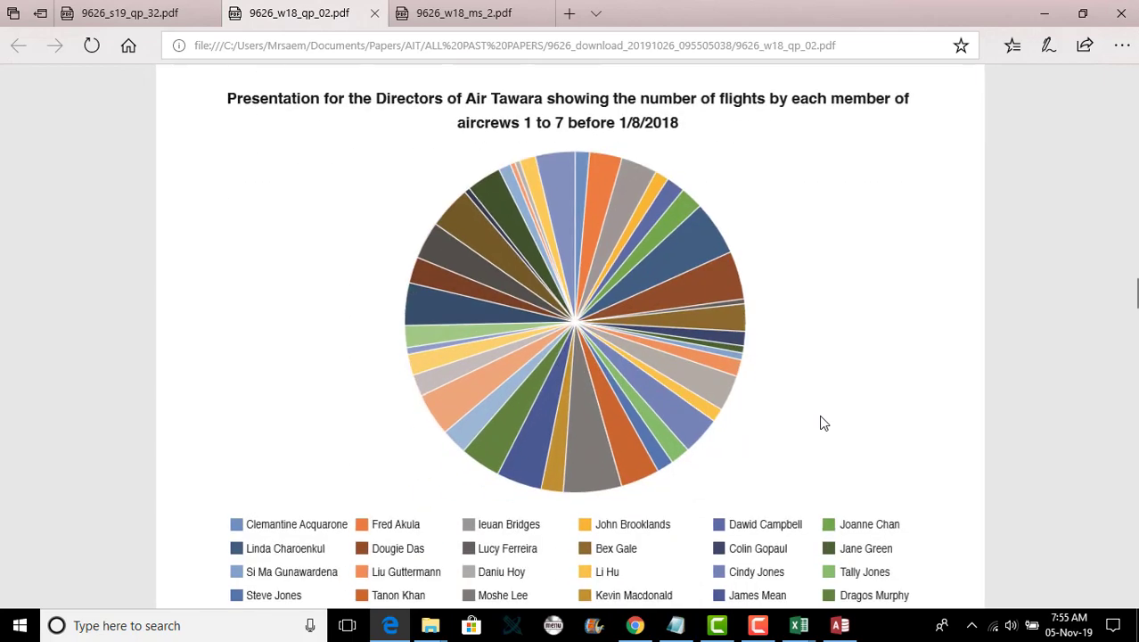
pyautogui.scroll(-1, 824, 423)
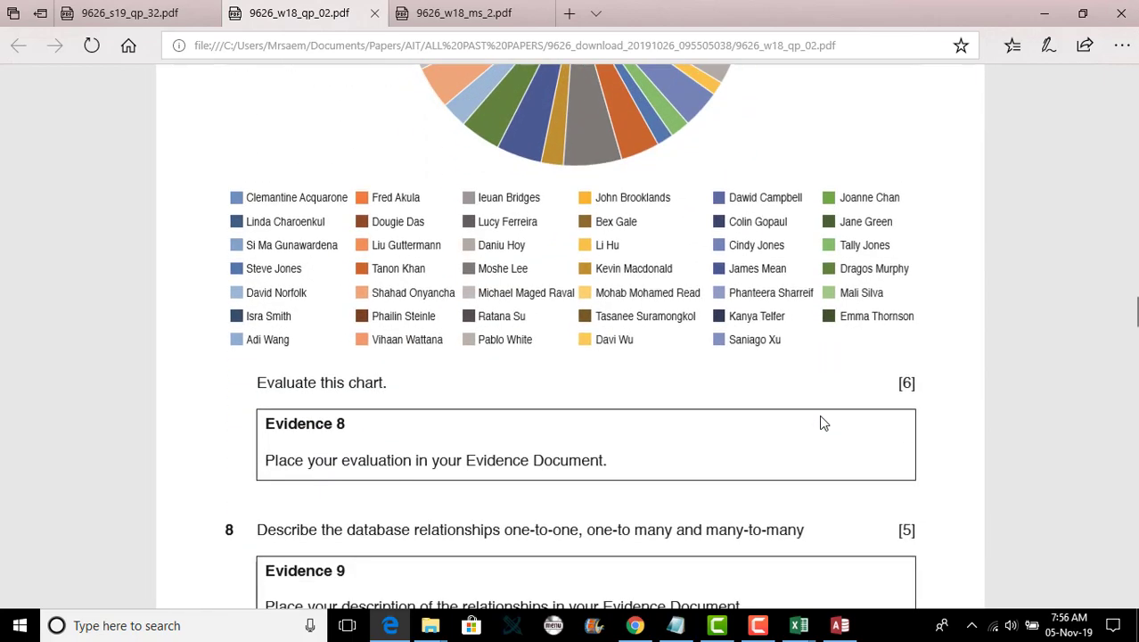
pyautogui.scroll(1, 823, 423)
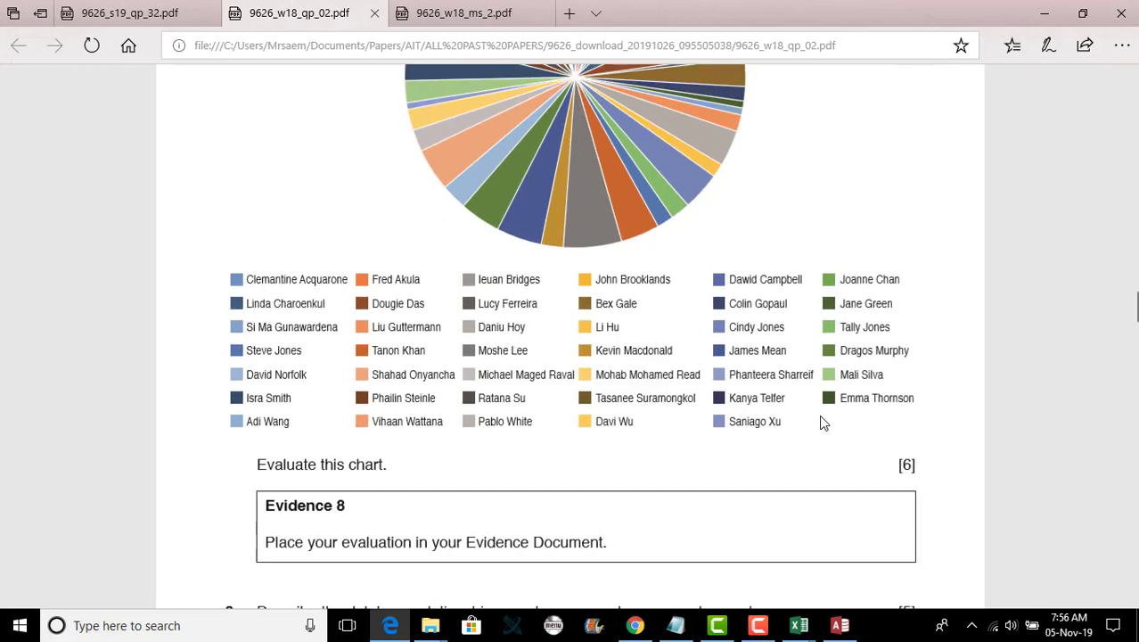
pyautogui.scroll(1, 823, 423)
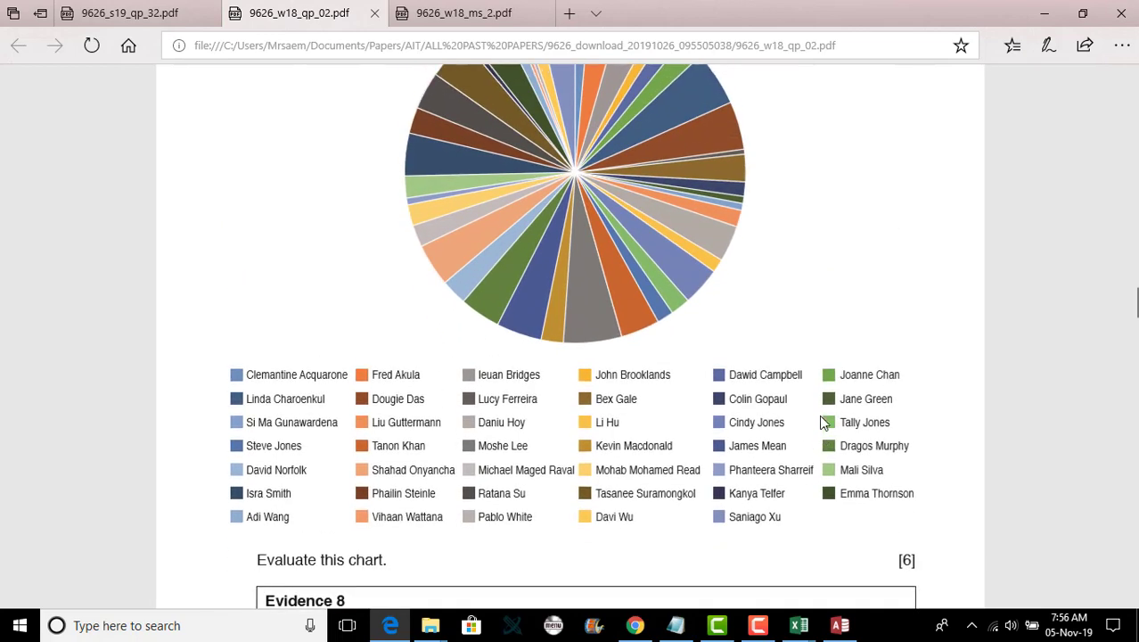
pyautogui.scroll(2, 824, 423)
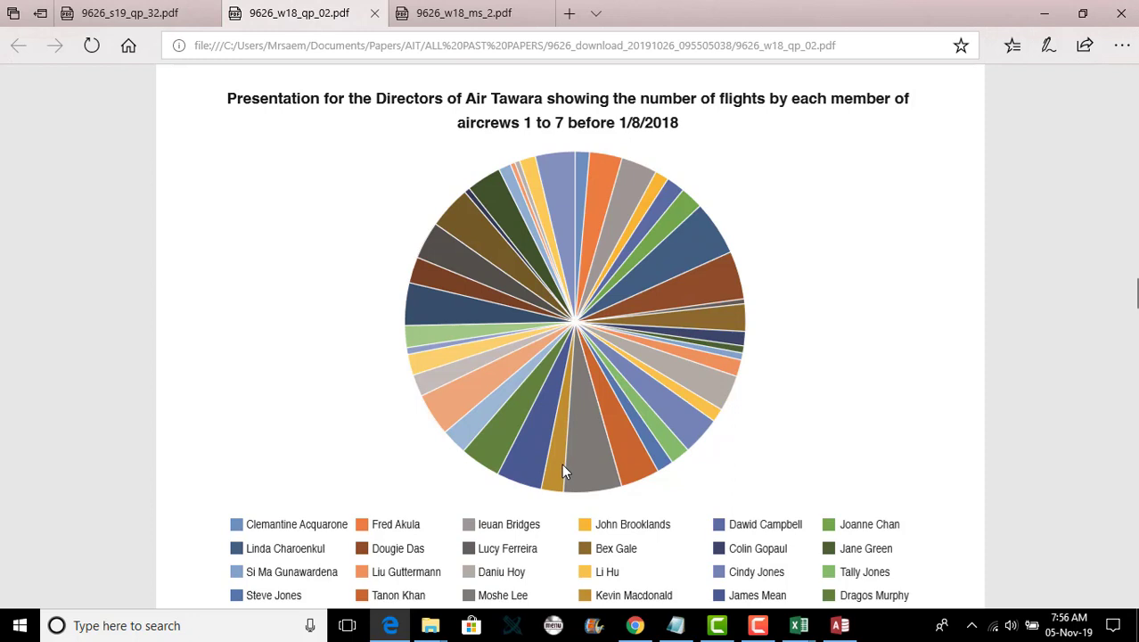
pyautogui.scroll(-1, 563, 471)
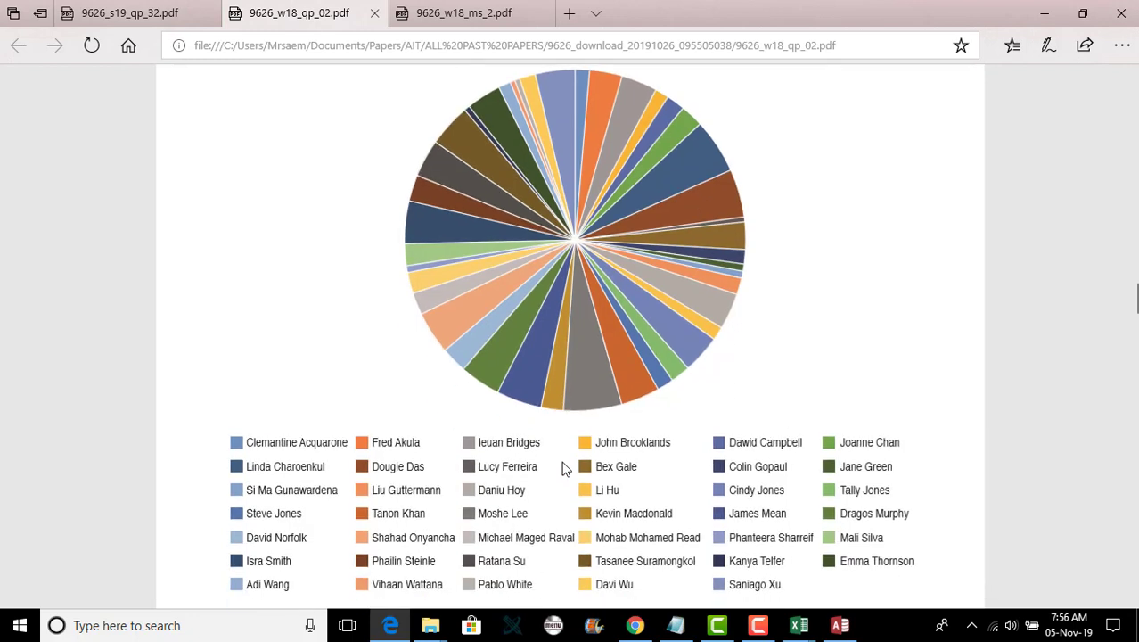
pyautogui.scroll(-1, 623, 286)
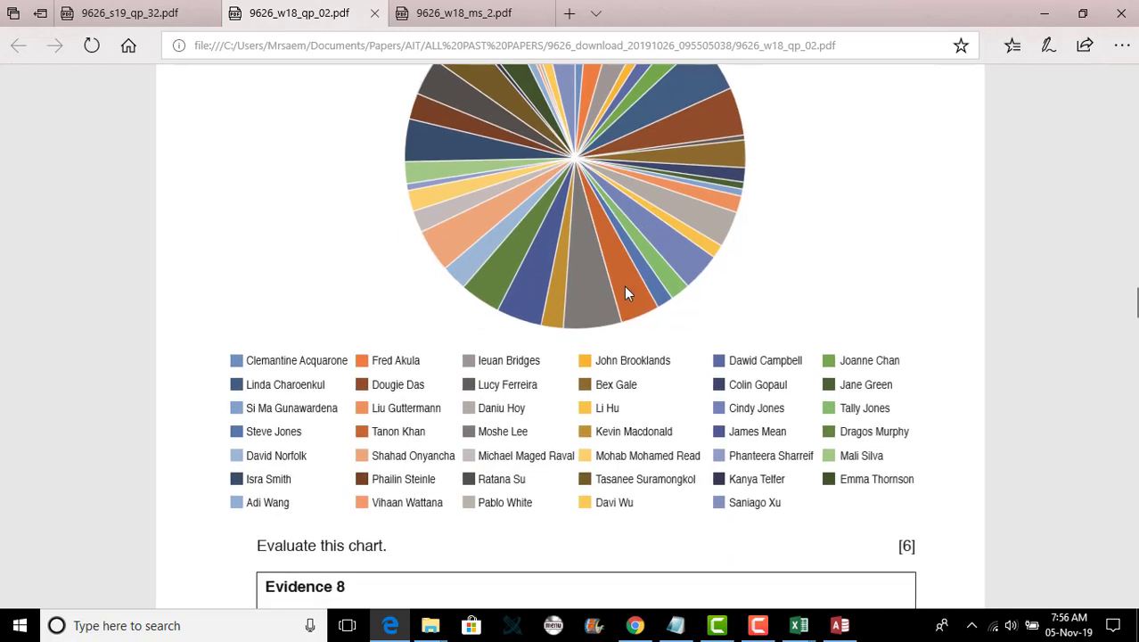
pyautogui.scroll(4, 624, 286)
pyautogui.scroll(-1, 627, 296)
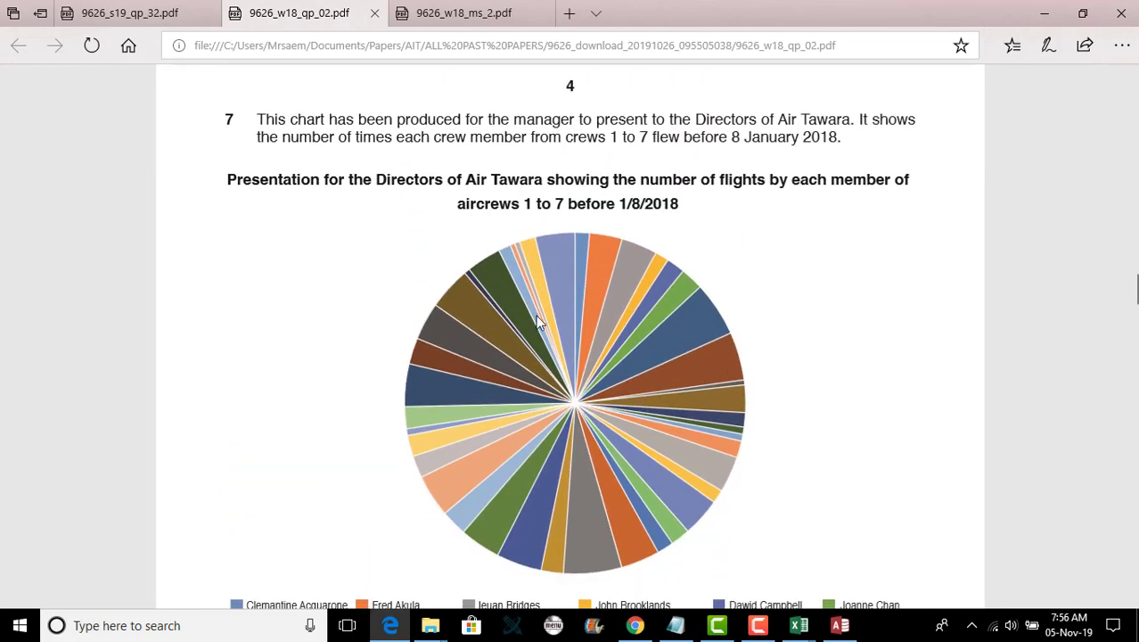
pyautogui.scroll(-2, 538, 322)
pyautogui.scroll(-2, 536, 315)
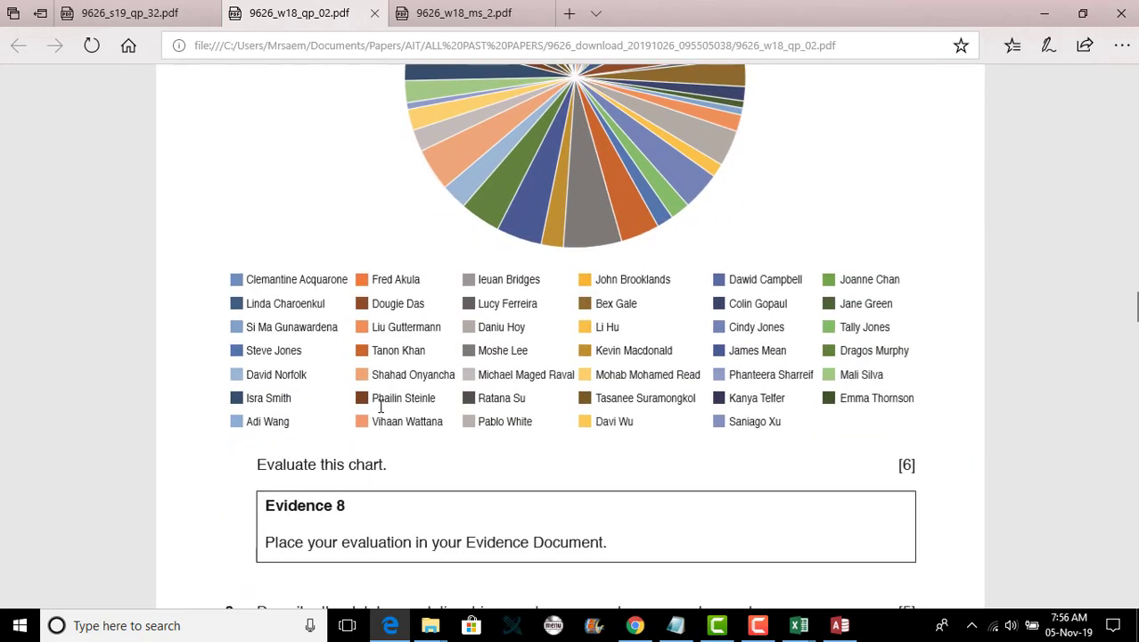
pyautogui.scroll(3, 549, 375)
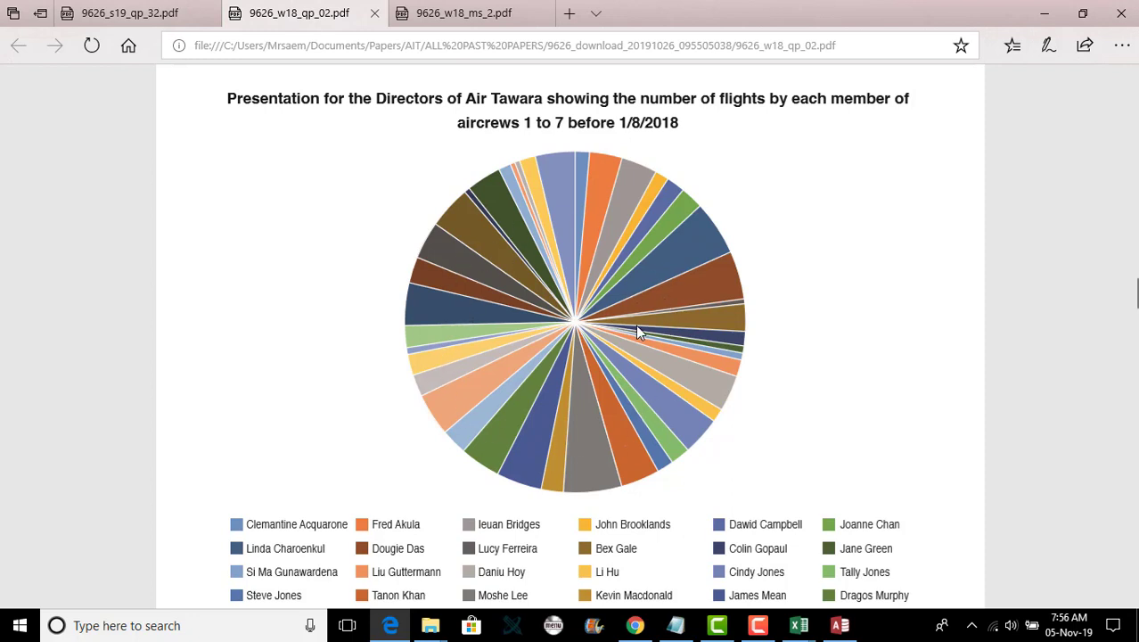
pyautogui.scroll(2, 638, 331)
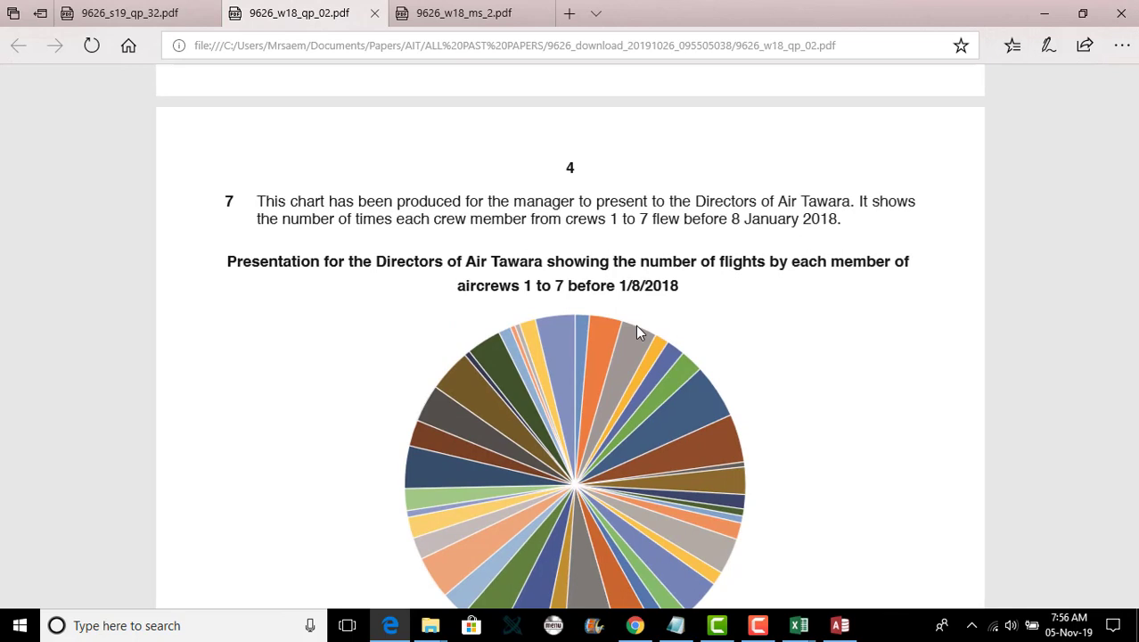
pyautogui.scroll(-1, 637, 331)
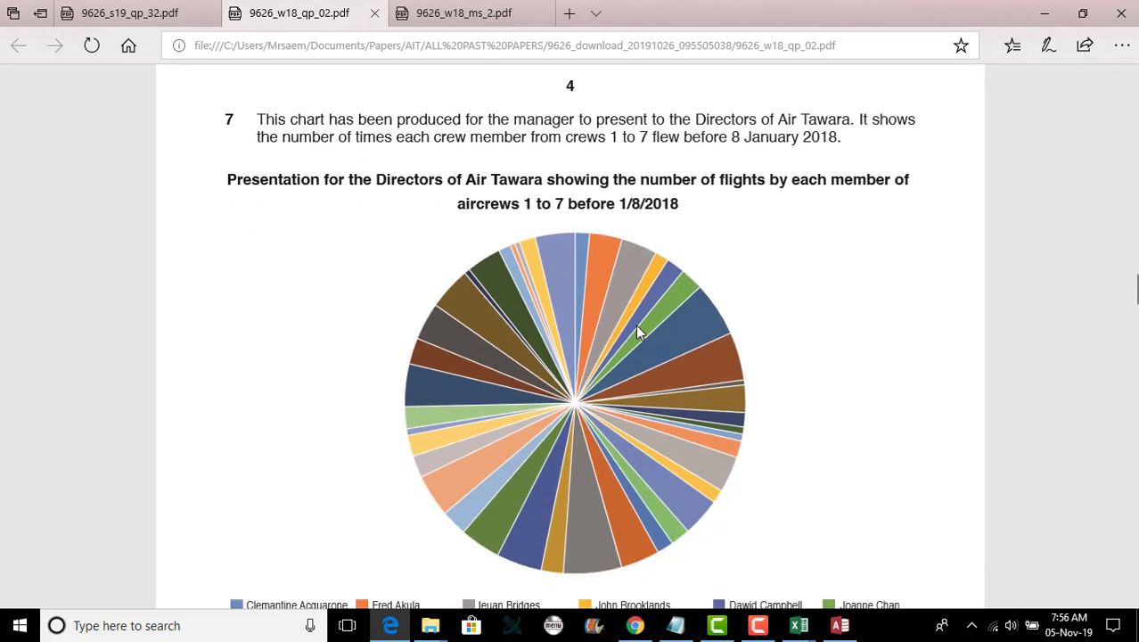
pyautogui.scroll(-5, 637, 332)
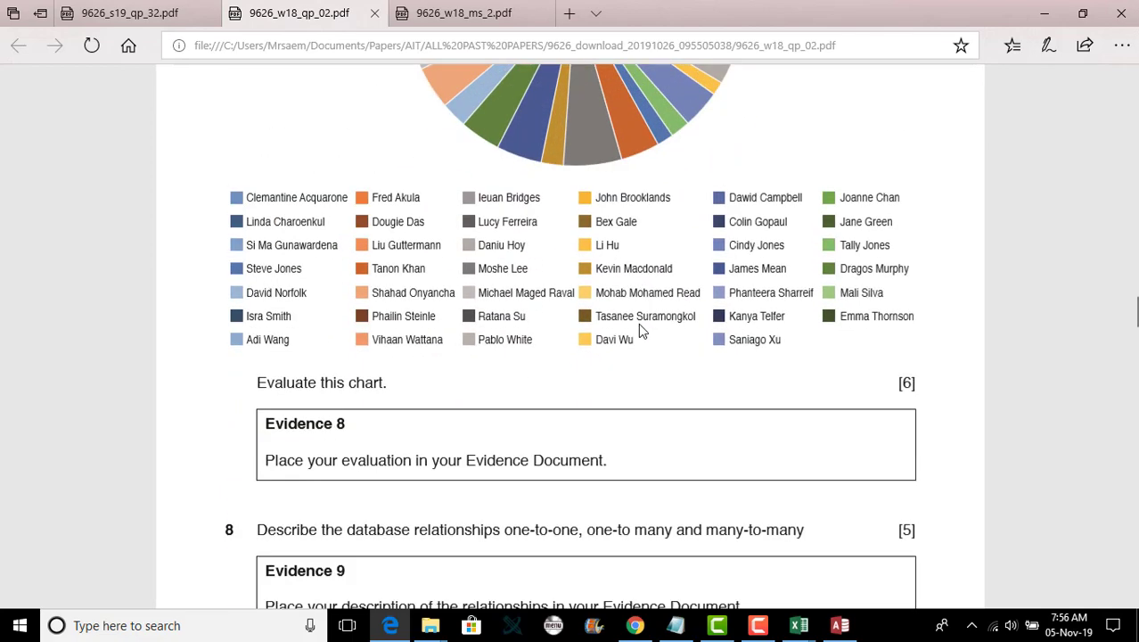
pyautogui.scroll(3, 638, 328)
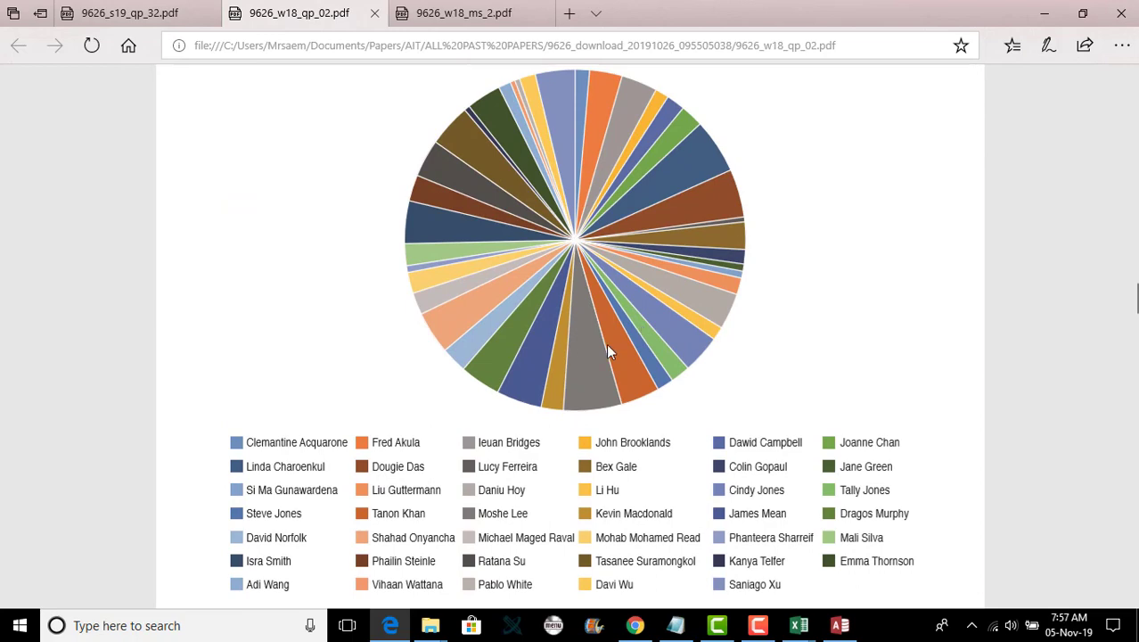
pyautogui.scroll(2, 585, 357)
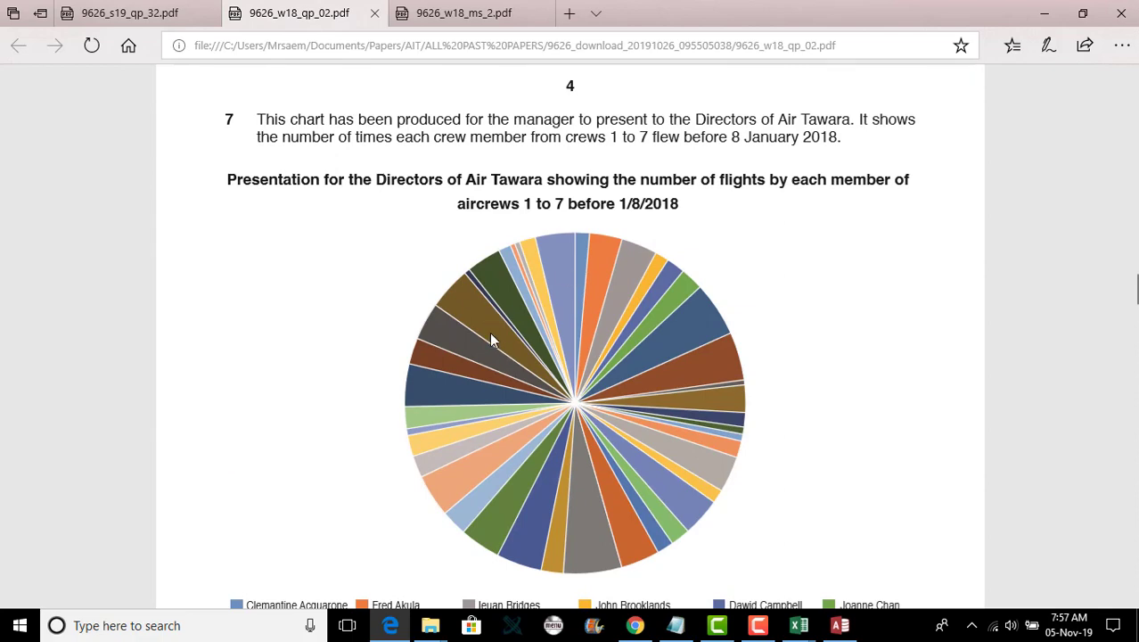
# - Read task 8 on database relationships, highlighting "one-to many" and "many-to-many", and continue to the end of the page
pyautogui.scroll(-6, 554, 398)
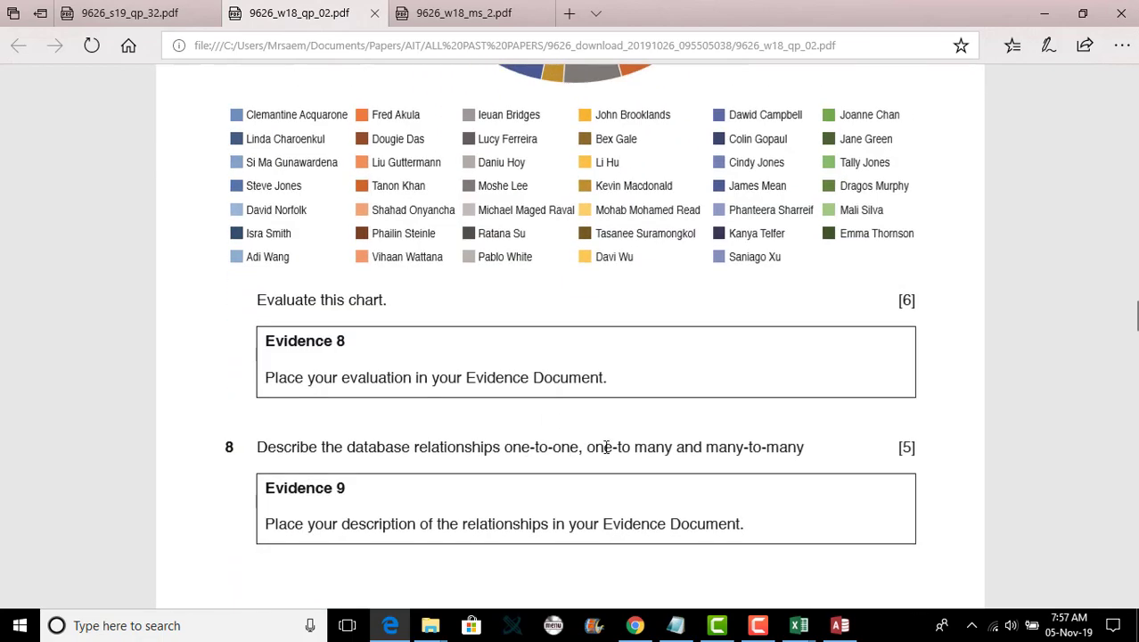
pyautogui.scroll(-1, 610, 449)
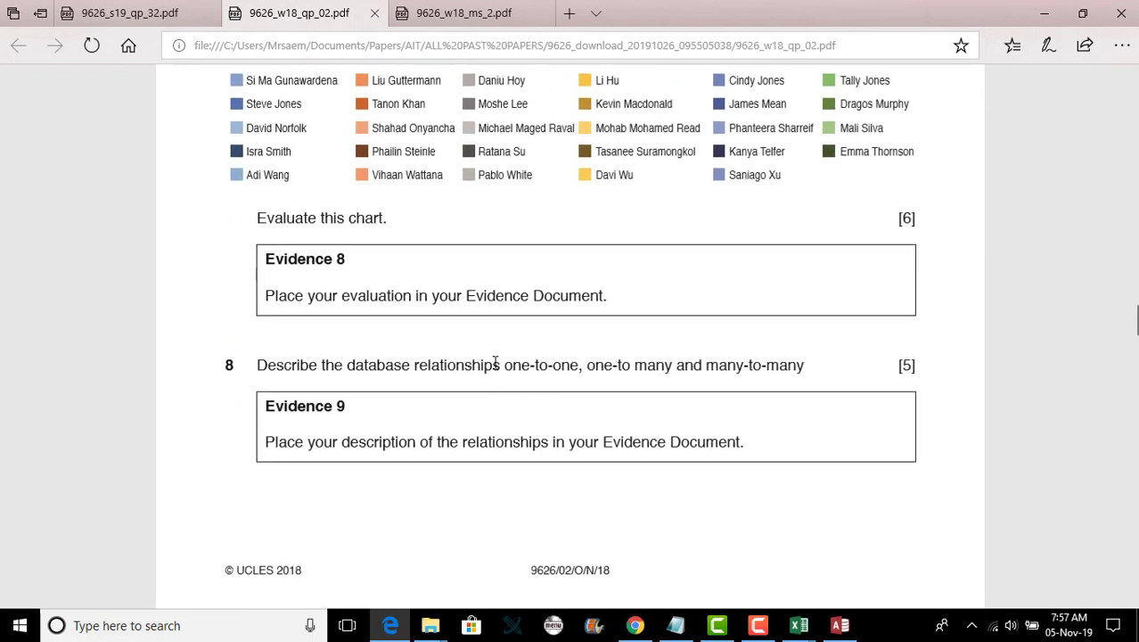
pyautogui.moveTo(494, 361); pyautogui.dragTo(669, 361)
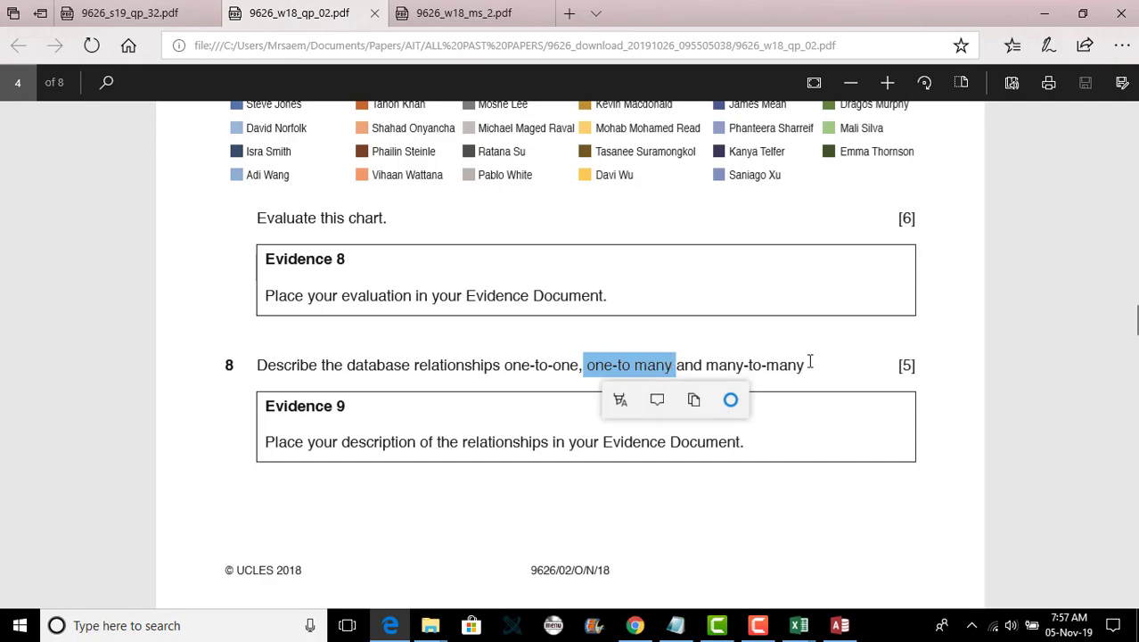
pyautogui.moveTo(808, 361); pyautogui.dragTo(714, 371)
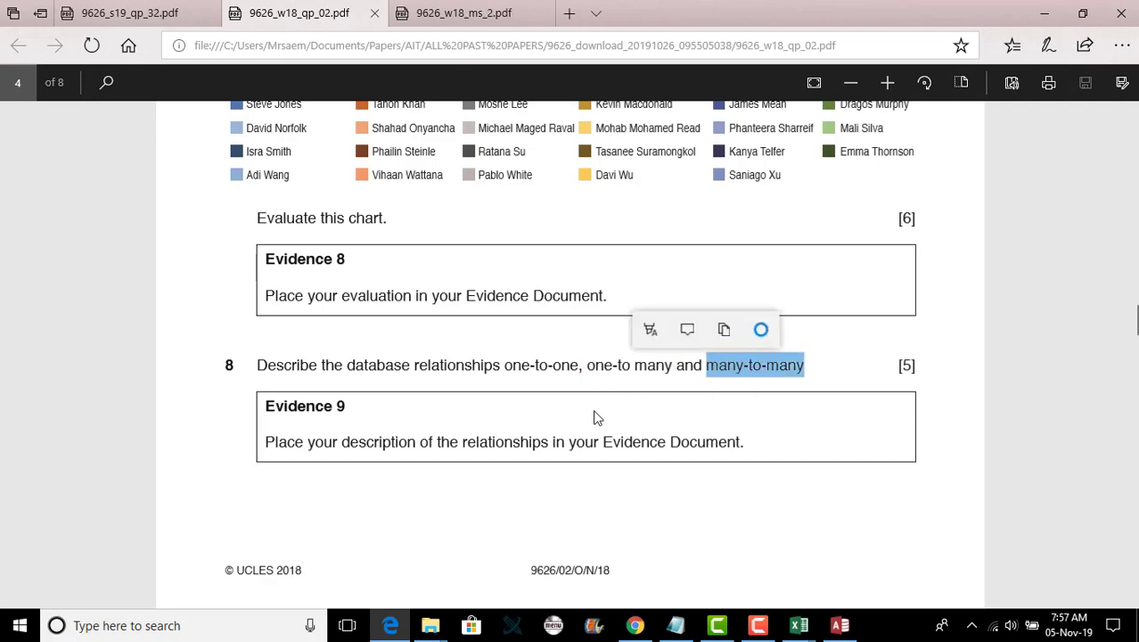
pyautogui.scroll(5, 608, 407)
pyautogui.scroll(-5, 605, 402)
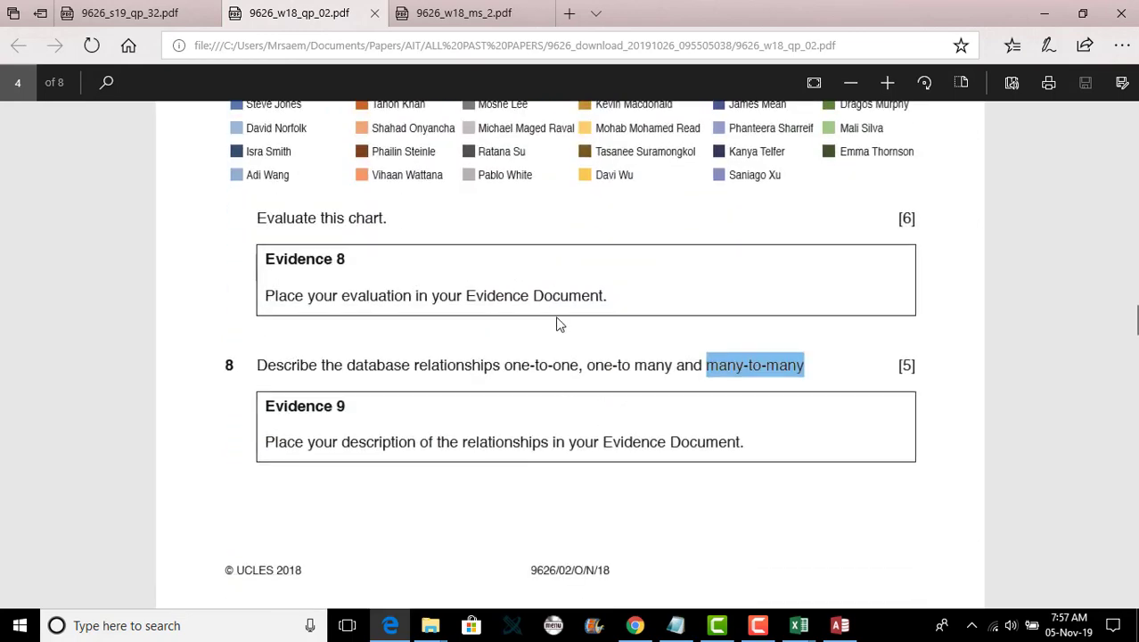
pyautogui.scroll(-2, 556, 317)
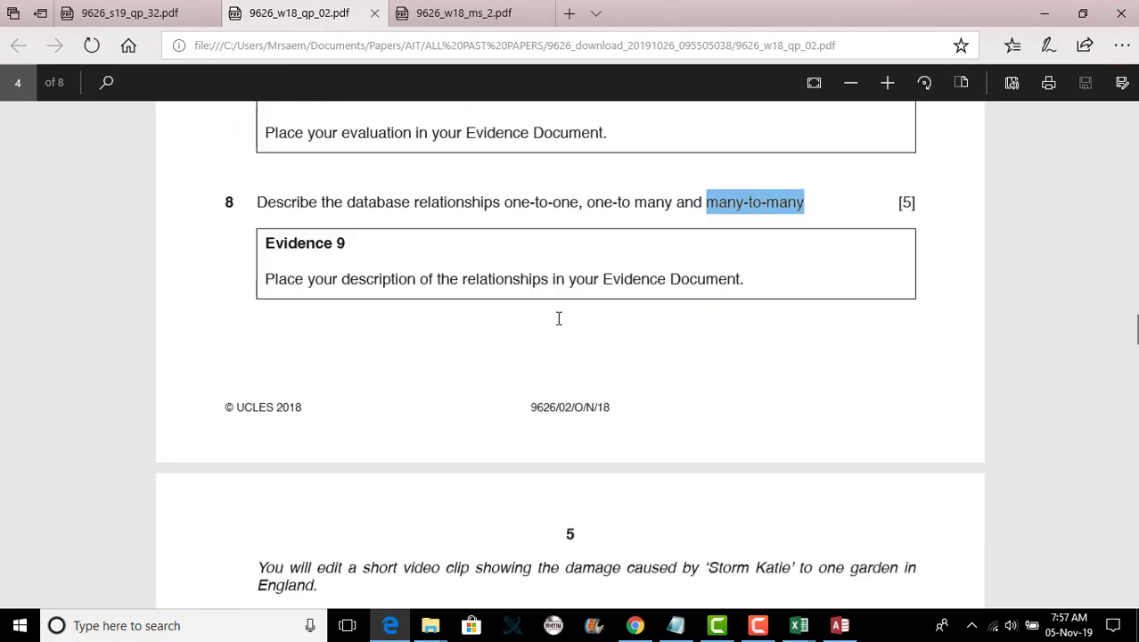